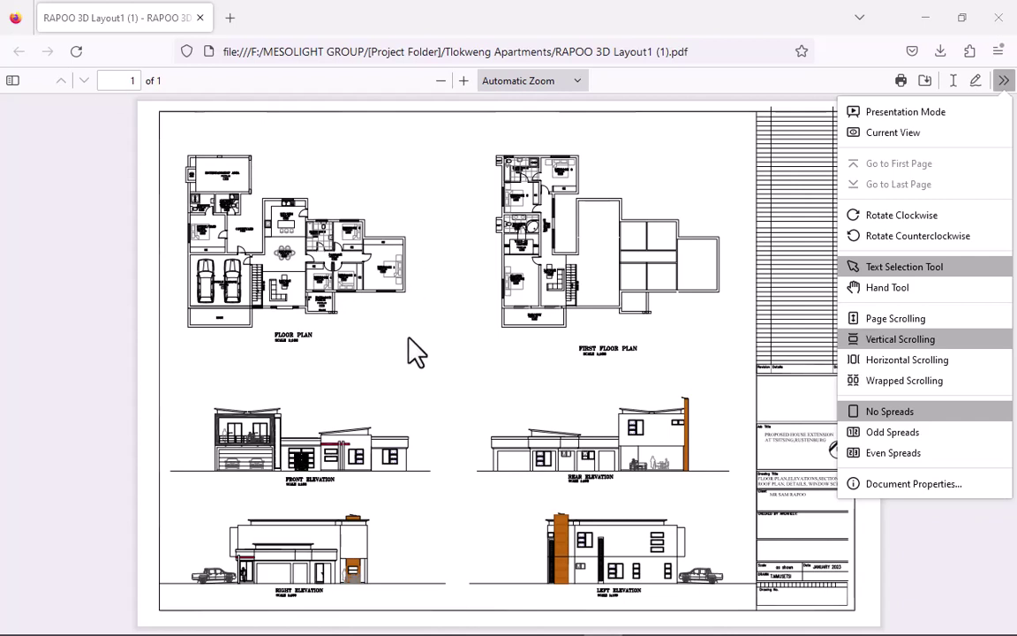
Enlarge the PDF drawing sheet to 170% and examine the room layout of the ground floor plan.
{"action": "left_click", "coordinate": [463, 79]}
{"action": "left_click", "coordinate": [463, 80]}
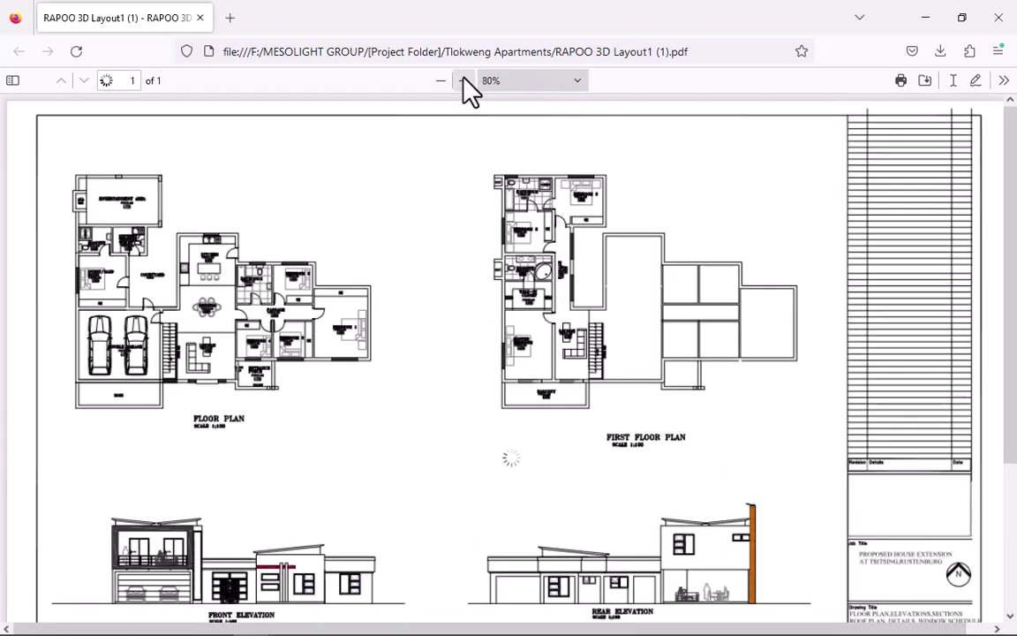
{"action": "scroll", "coordinate": [432, 334], "scroll_direction": "down", "scroll_amount": 3}
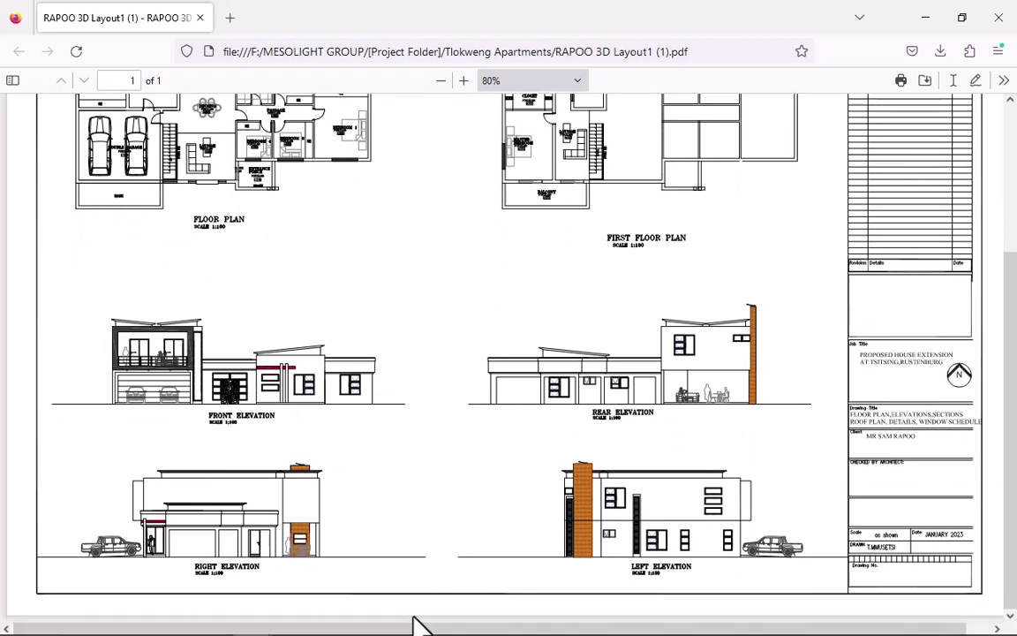
{"action": "left_click", "coordinate": [463, 81]}
{"action": "left_click", "coordinate": [464, 81]}
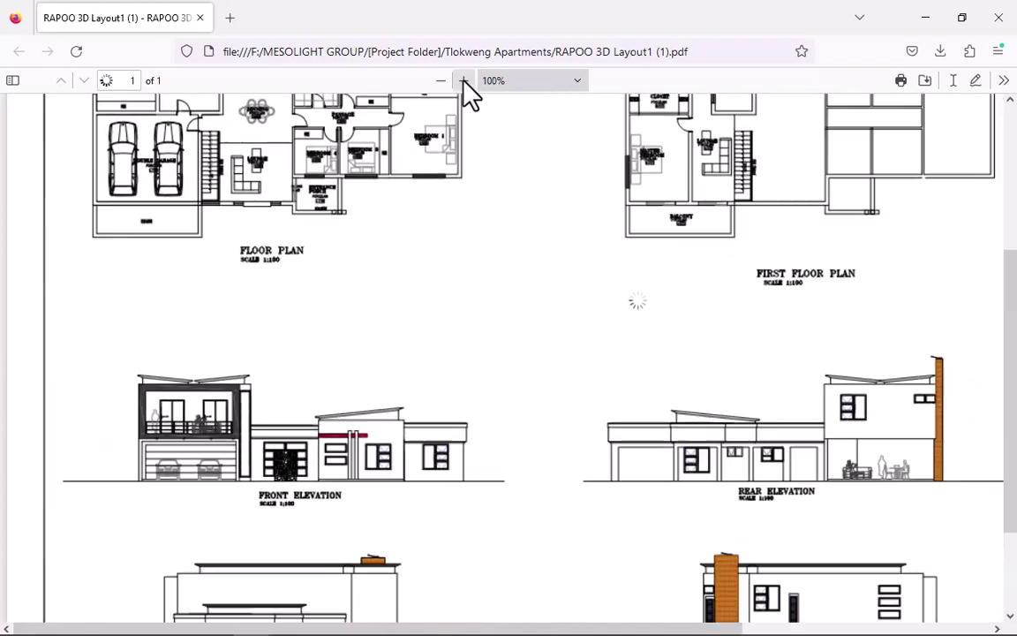
{"action": "left_click", "coordinate": [464, 80]}
{"action": "left_click", "coordinate": [463, 81]}
{"action": "left_click", "coordinate": [464, 80]}
{"action": "left_click", "coordinate": [463, 81]}
{"action": "scroll", "coordinate": [506, 343], "scroll_direction": "up", "scroll_amount": 3}
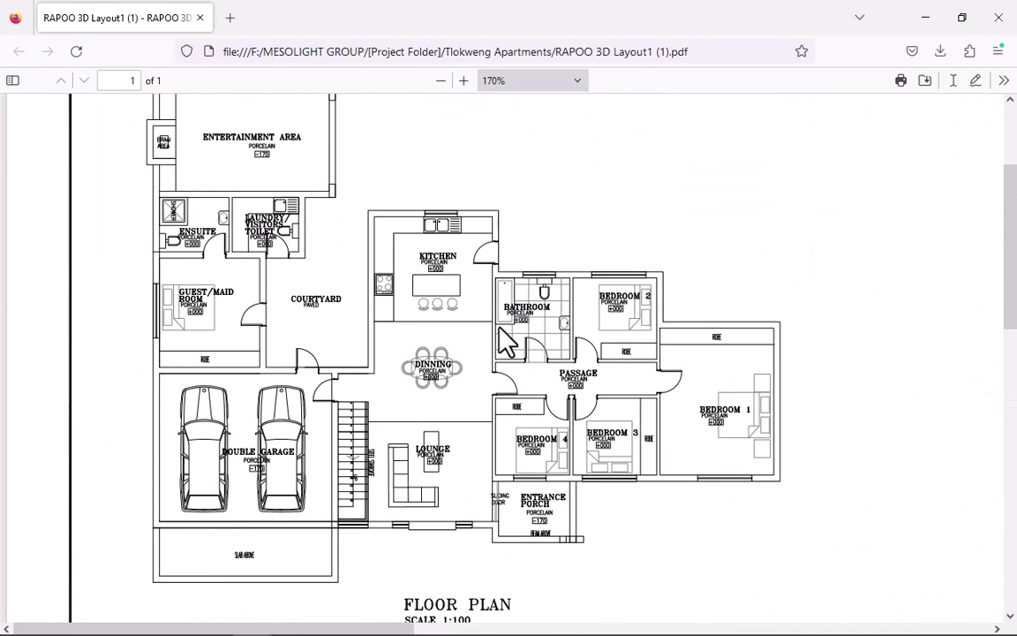
{"action": "scroll", "coordinate": [506, 343], "scroll_direction": "up", "scroll_amount": 3}
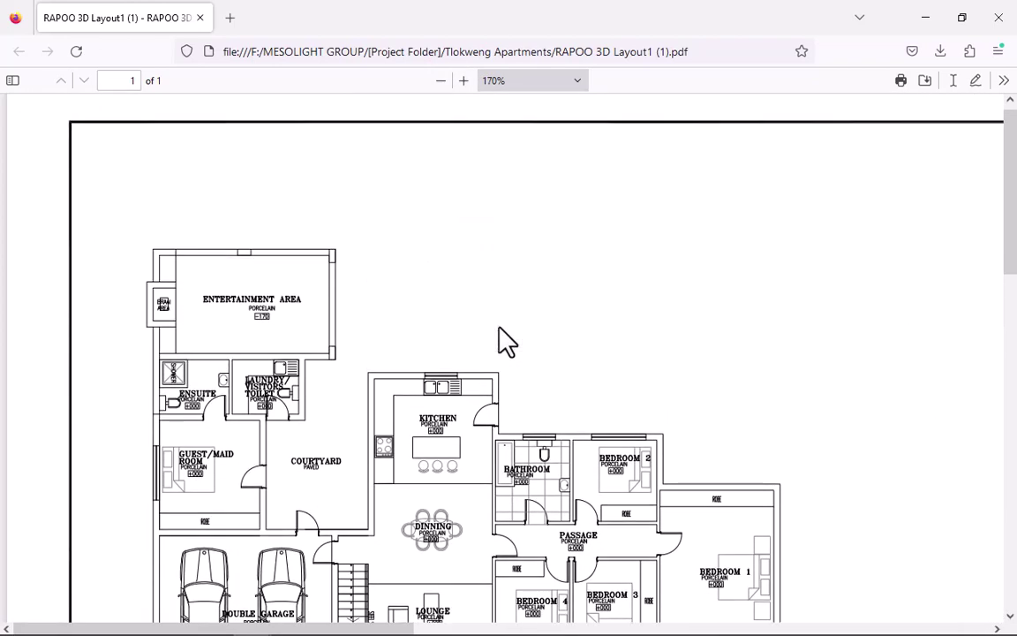
Examine the front, right, left and rear elevations and the first floor plan on the enlarged sheet.
{"action": "scroll", "coordinate": [506, 343], "scroll_direction": "down", "scroll_amount": 9}
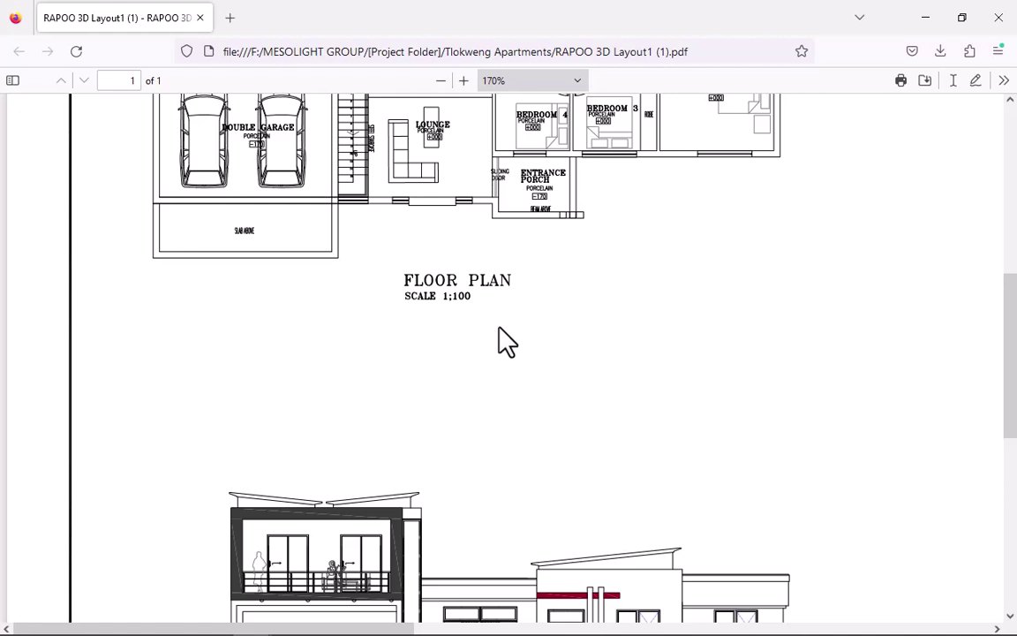
{"action": "scroll", "coordinate": [506, 343], "scroll_direction": "down", "scroll_amount": 5}
{"action": "scroll", "coordinate": [506, 342], "scroll_direction": "down", "scroll_amount": 3}
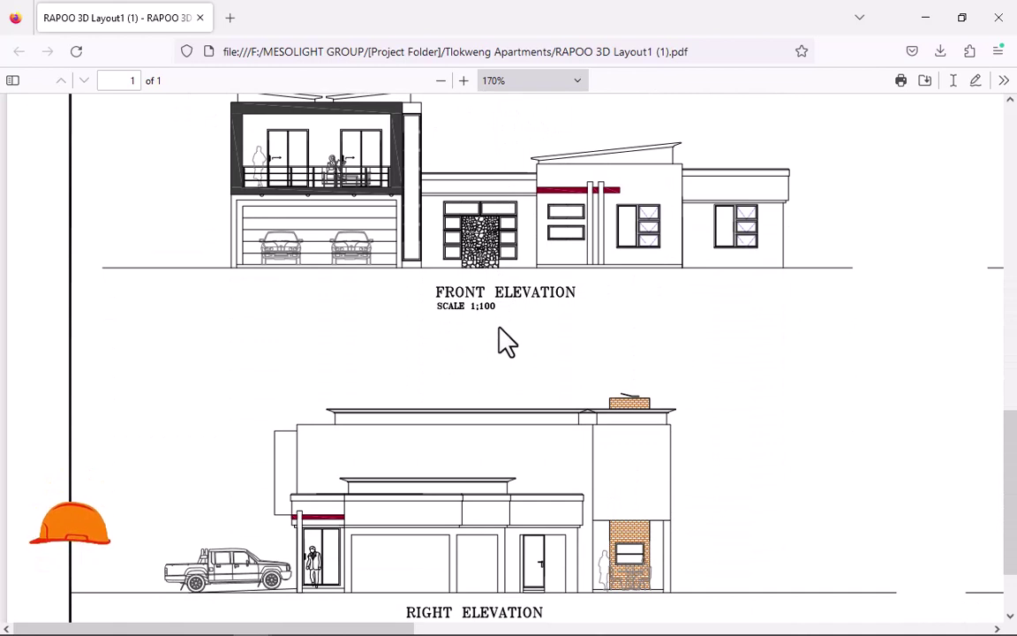
{"action": "scroll", "coordinate": [506, 343], "scroll_direction": "down", "scroll_amount": 2}
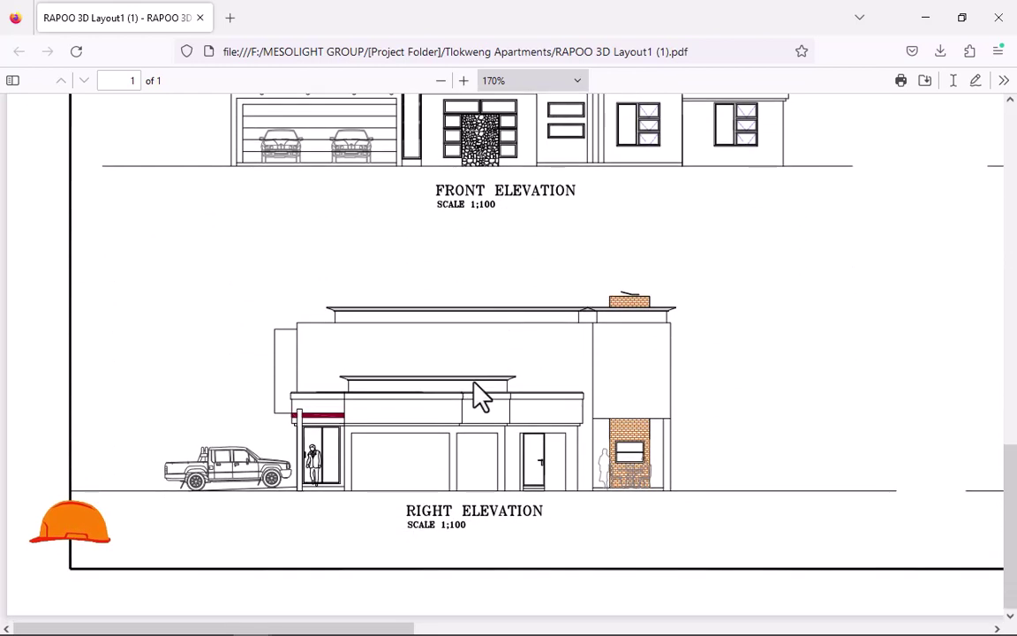
{"action": "left_click_drag", "start_coordinate": [363, 618], "coordinate": [795, 538]}
{"action": "scroll", "coordinate": [528, 384], "scroll_direction": "up", "scroll_amount": 10}
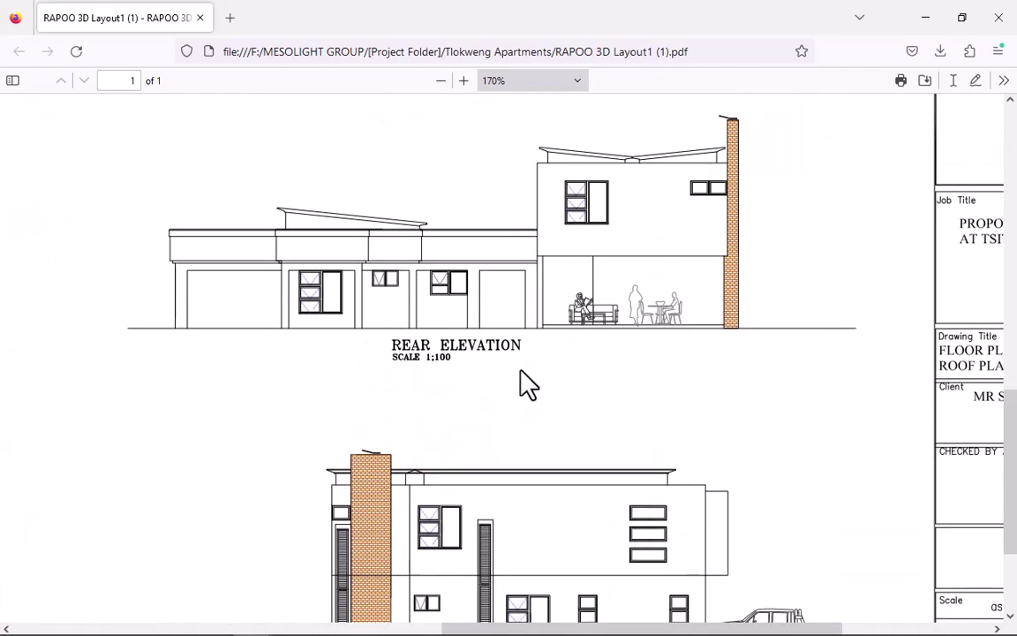
{"action": "scroll", "coordinate": [527, 384], "scroll_direction": "up", "scroll_amount": 3}
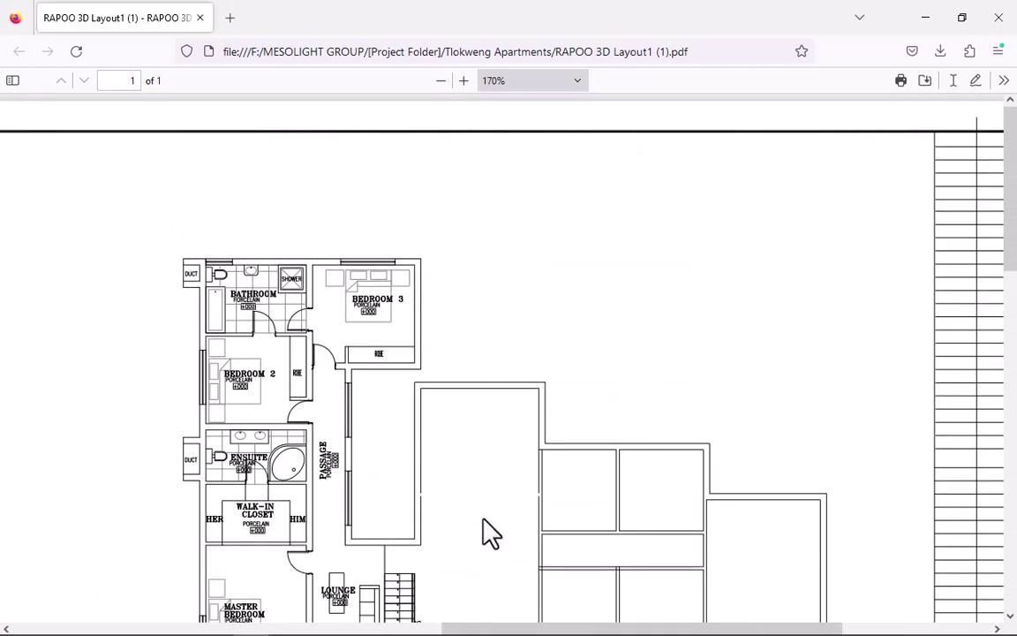
{"action": "left_click_drag", "start_coordinate": [465, 628], "coordinate": [66, 625]}
{"action": "scroll", "coordinate": [131, 322], "scroll_direction": "down", "scroll_amount": 5}
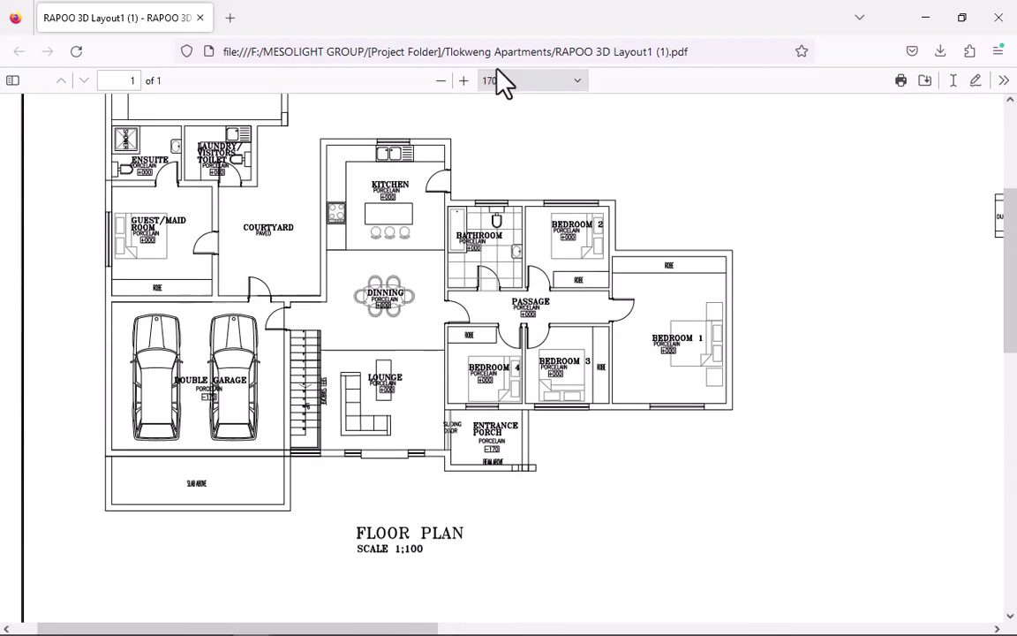
Look over the reduced drawing sheet, switch to the image viewer and browse the house renderings starting from 1.jpg.
{"action": "left_click", "coordinate": [444, 82]}
{"action": "left_click", "coordinate": [444, 81]}
{"action": "left_click", "coordinate": [444, 81]}
{"action": "left_click", "coordinate": [444, 81]}
{"action": "scroll", "coordinate": [438, 237], "scroll_direction": "down", "scroll_amount": 3}
{"action": "scroll", "coordinate": [445, 252], "scroll_direction": "up", "scroll_amount": 5}
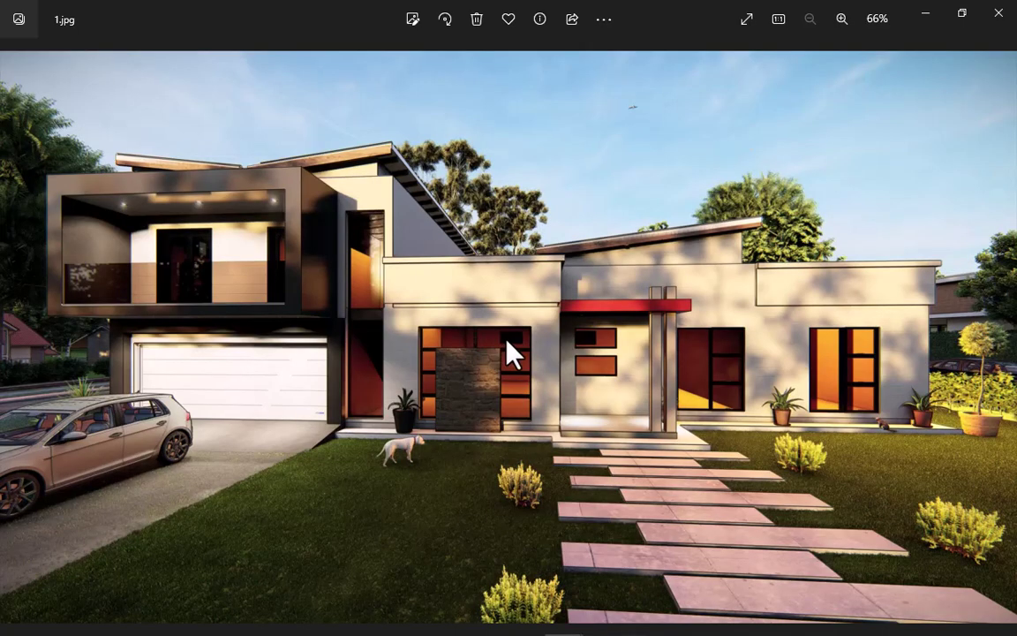
{"action": "key", "text": "Right"}
{"action": "key", "text": "Right"}
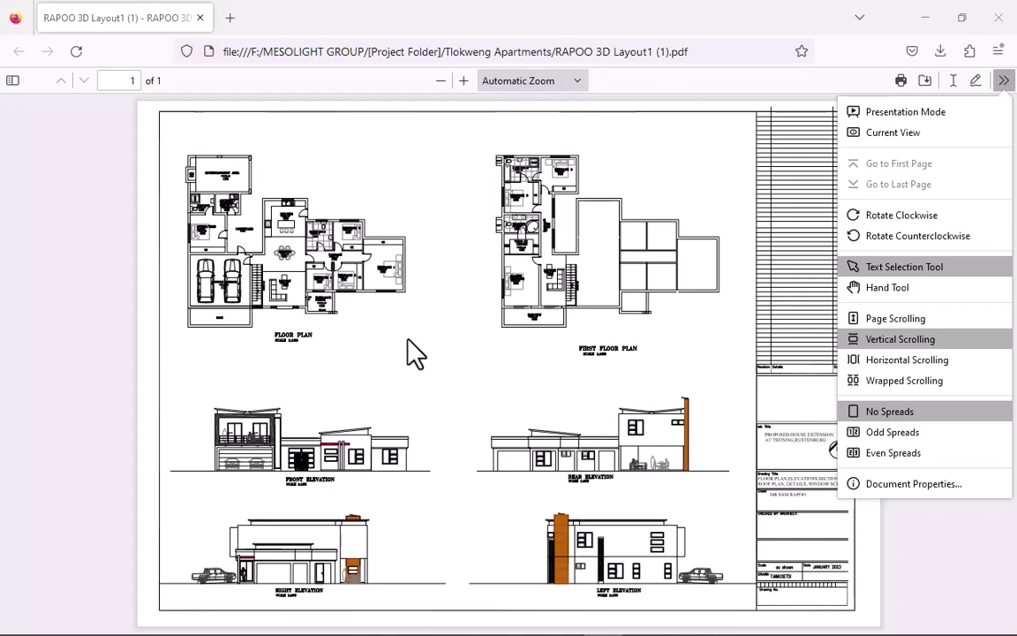
Review the PDF sheet's plans and elevations again, enlarging it to 170% to examine the ground floor plan.
{"action": "left_click", "coordinate": [464, 81]}
{"action": "left_click", "coordinate": [464, 80]}
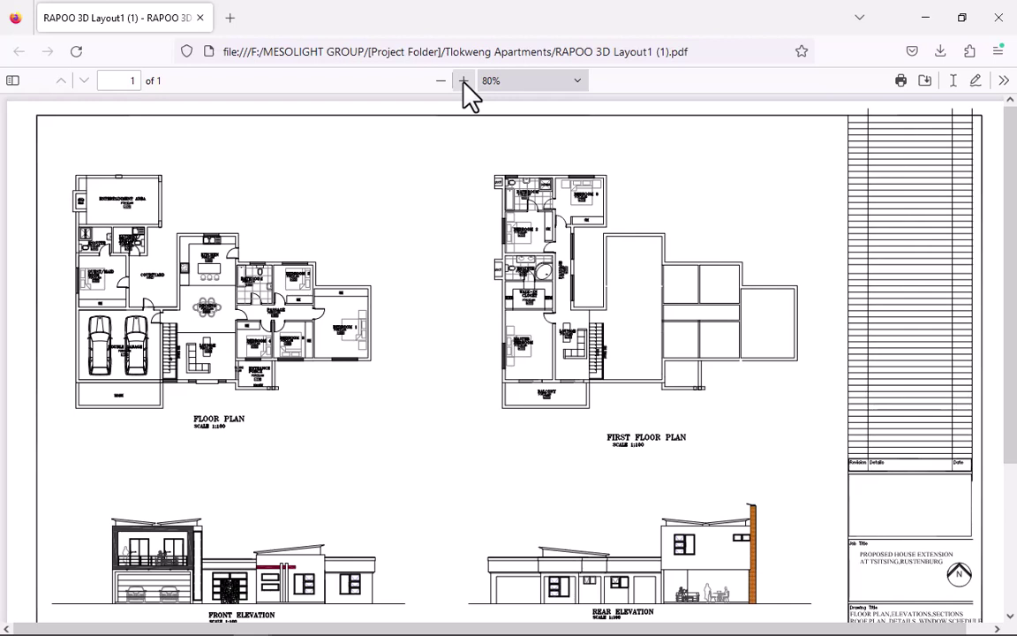
{"action": "scroll", "coordinate": [426, 618], "scroll_direction": "down", "scroll_amount": 4}
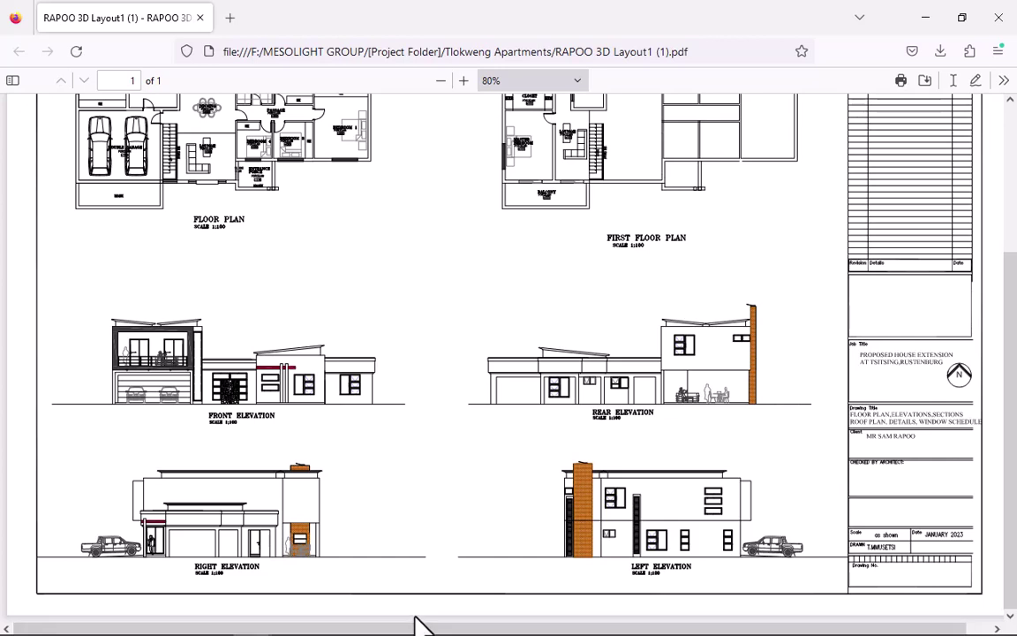
{"action": "left_click", "coordinate": [464, 81]}
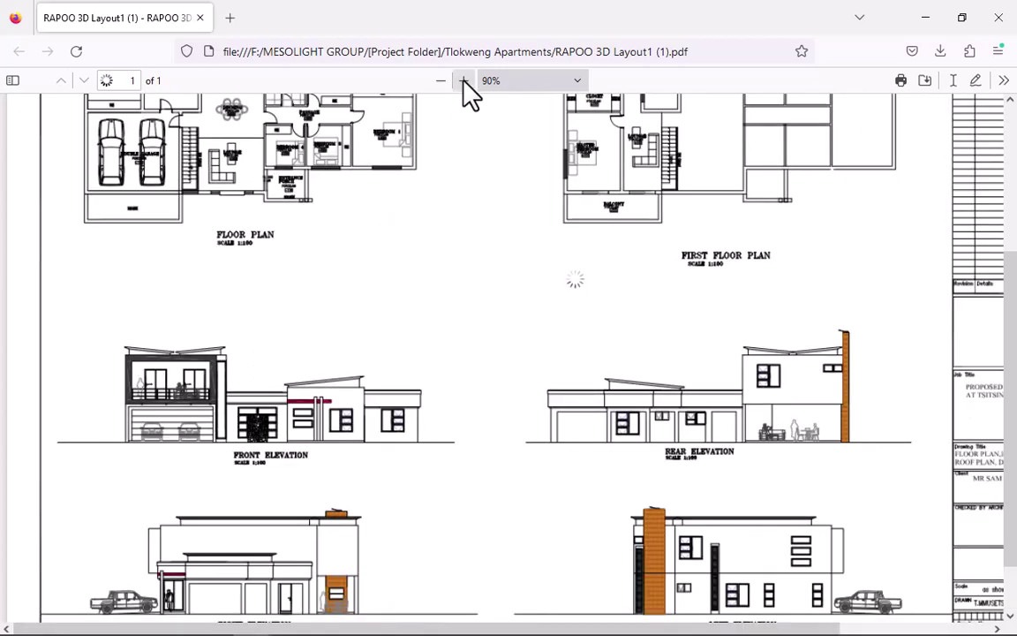
{"action": "left_click", "coordinate": [464, 80]}
{"action": "left_click", "coordinate": [463, 80]}
{"action": "left_click", "coordinate": [463, 80]}
{"action": "left_click", "coordinate": [464, 81]}
{"action": "left_click", "coordinate": [463, 80]}
{"action": "scroll", "coordinate": [499, 328], "scroll_direction": "up", "scroll_amount": 1}
{"action": "scroll", "coordinate": [506, 340], "scroll_direction": "up", "scroll_amount": 4}
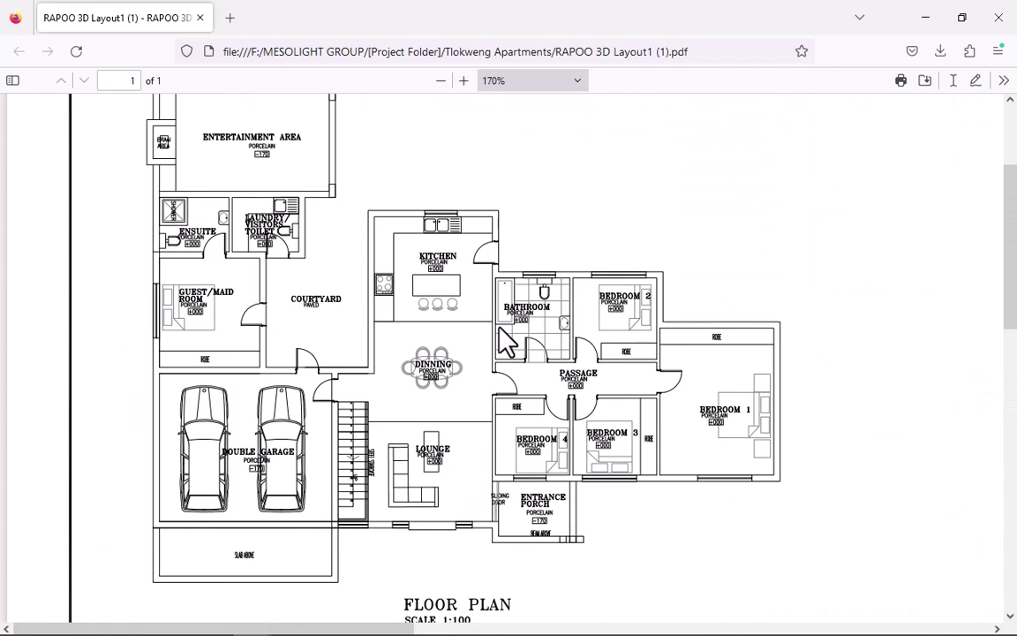
{"action": "scroll", "coordinate": [506, 340], "scroll_direction": "up", "scroll_amount": 3}
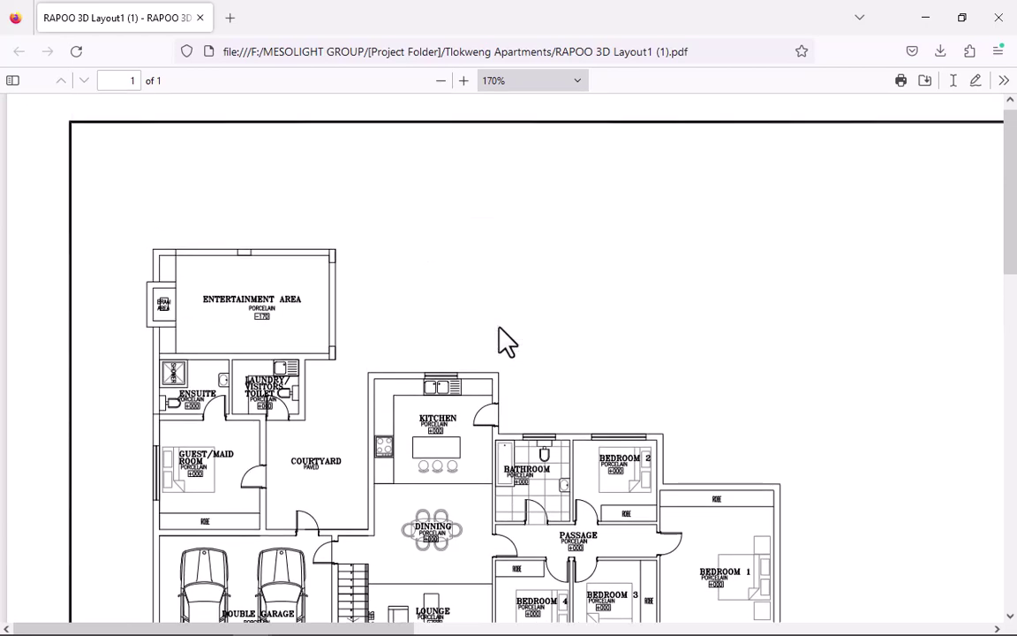
{"action": "scroll", "coordinate": [506, 340], "scroll_direction": "down", "scroll_amount": 10}
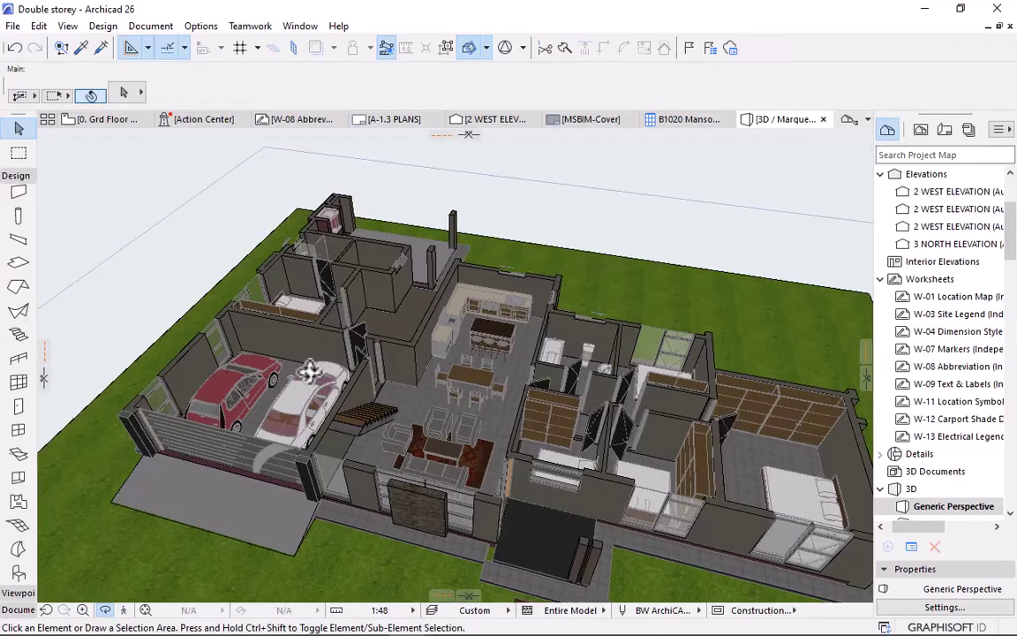
In Archicad's 3D window, examine the cutaway ground floor interior and show the complete double-storey model with its roofs.
{"action": "middle_click_drag", "start_coordinate": [311, 370], "coordinate": [337, 345], "text": "shift"}
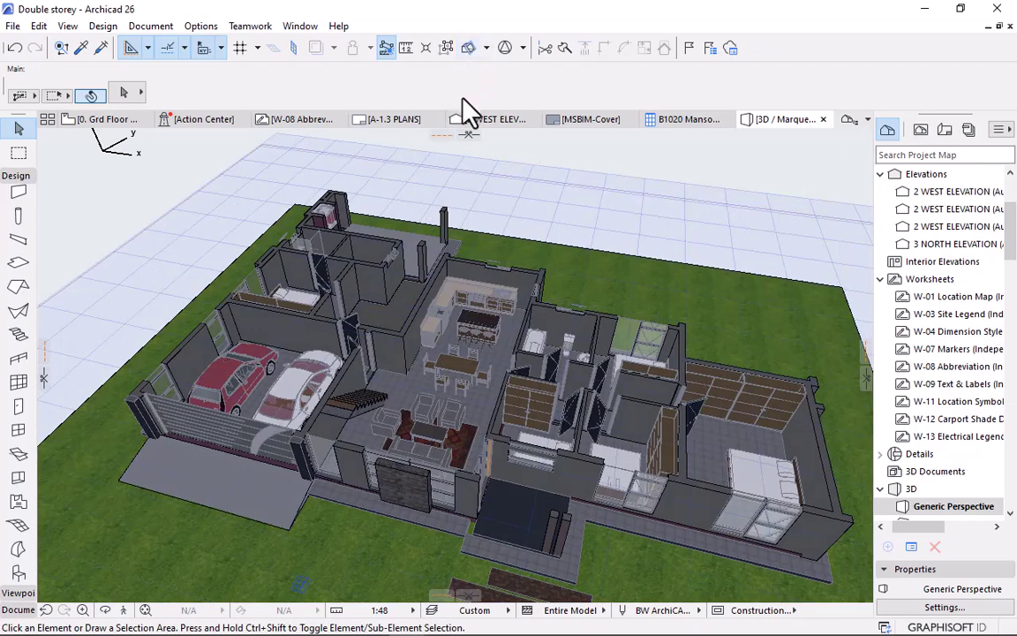
{"action": "key", "text": "ctrl+F5"}
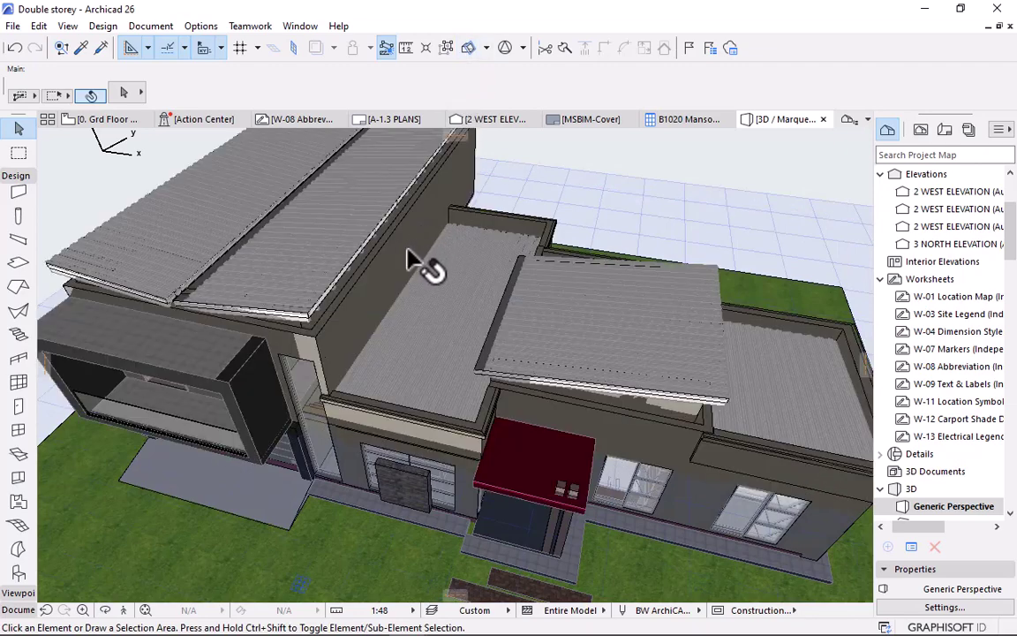
{"action": "scroll", "coordinate": [415, 353], "scroll_direction": "down", "scroll_amount": 2}
{"action": "middle_click_drag", "start_coordinate": [420, 374], "coordinate": [473, 416], "text": "shift"}
{"action": "scroll", "coordinate": [493, 399], "scroll_direction": "up", "scroll_amount": 4}
{"action": "scroll", "coordinate": [453, 408], "scroll_direction": "up", "scroll_amount": 3}
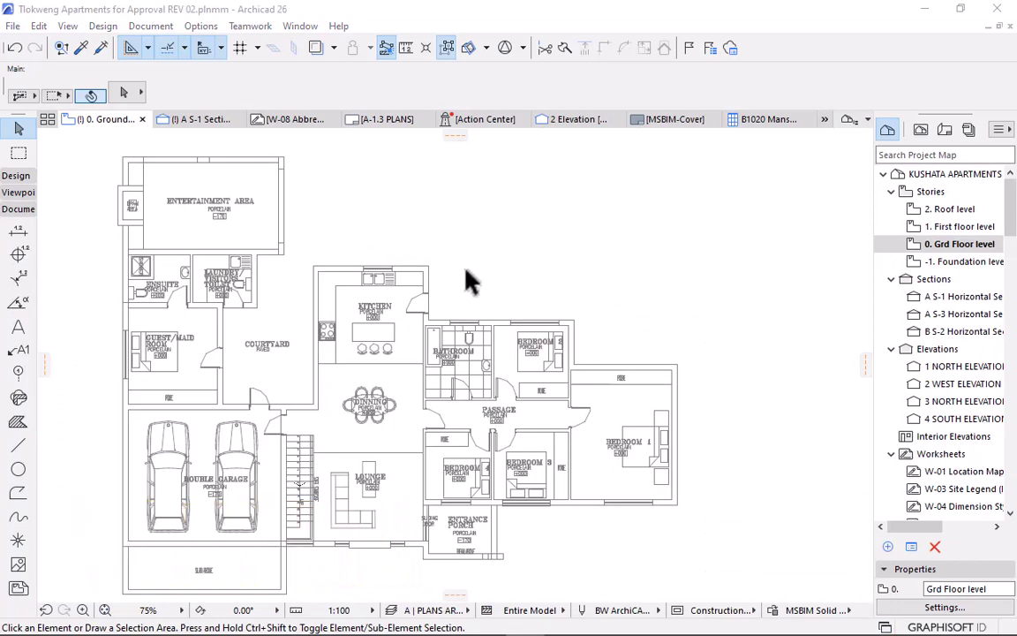
In the Tlokweng Apartments project, examine the imported floor plans and elevations on the ground floor level.
{"action": "scroll", "coordinate": [441, 244], "scroll_direction": "down", "scroll_amount": 1}
{"action": "scroll", "coordinate": [446, 239], "scroll_direction": "down", "scroll_amount": 1}
{"action": "middle_click_drag", "start_coordinate": [465, 250], "coordinate": [448, 232]}
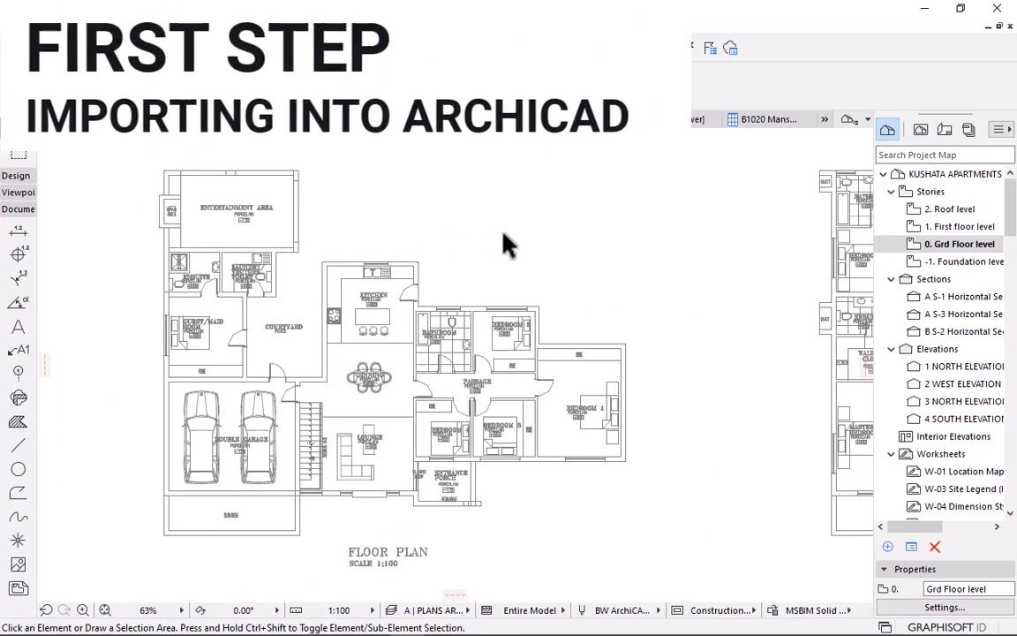
{"action": "scroll", "coordinate": [508, 236], "scroll_direction": "down", "scroll_amount": 3}
{"action": "scroll", "coordinate": [503, 250], "scroll_direction": "down", "scroll_amount": 1}
{"action": "scroll", "coordinate": [418, 272], "scroll_direction": "up", "scroll_amount": 2}
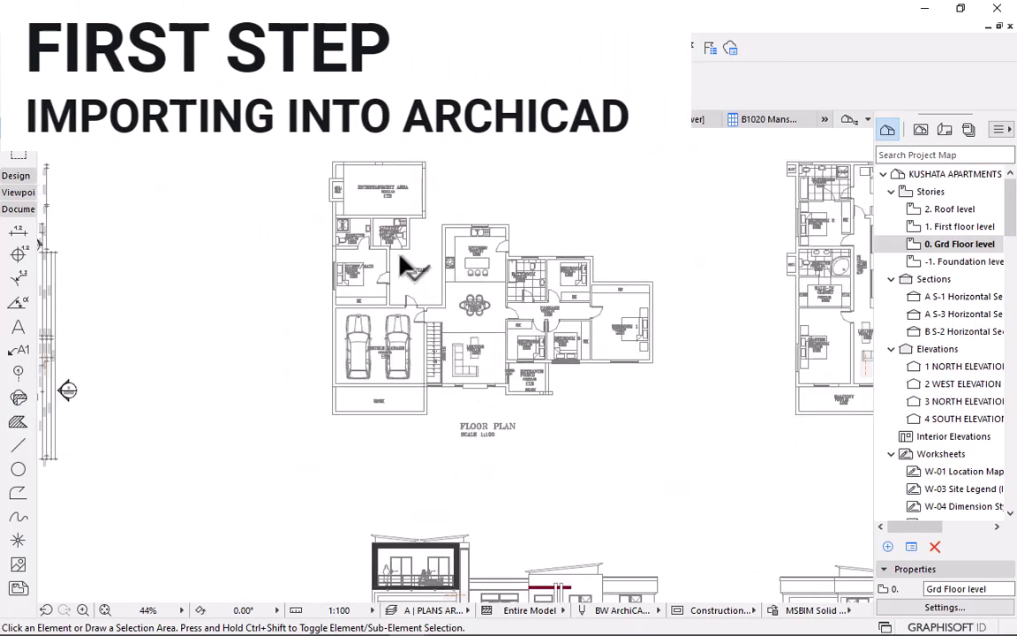
{"action": "middle_click_drag", "start_coordinate": [408, 269], "coordinate": [403, 352]}
{"action": "scroll", "coordinate": [618, 310], "scroll_direction": "down", "scroll_amount": 1}
{"action": "middle_click_drag", "start_coordinate": [622, 315], "coordinate": [418, 224]}
{"action": "scroll", "coordinate": [467, 327], "scroll_direction": "down", "scroll_amount": 2}
{"action": "middle_click_drag", "start_coordinate": [470, 330], "coordinate": [436, 304]}
{"action": "scroll", "coordinate": [256, 469], "scroll_direction": "up", "scroll_amount": 3}
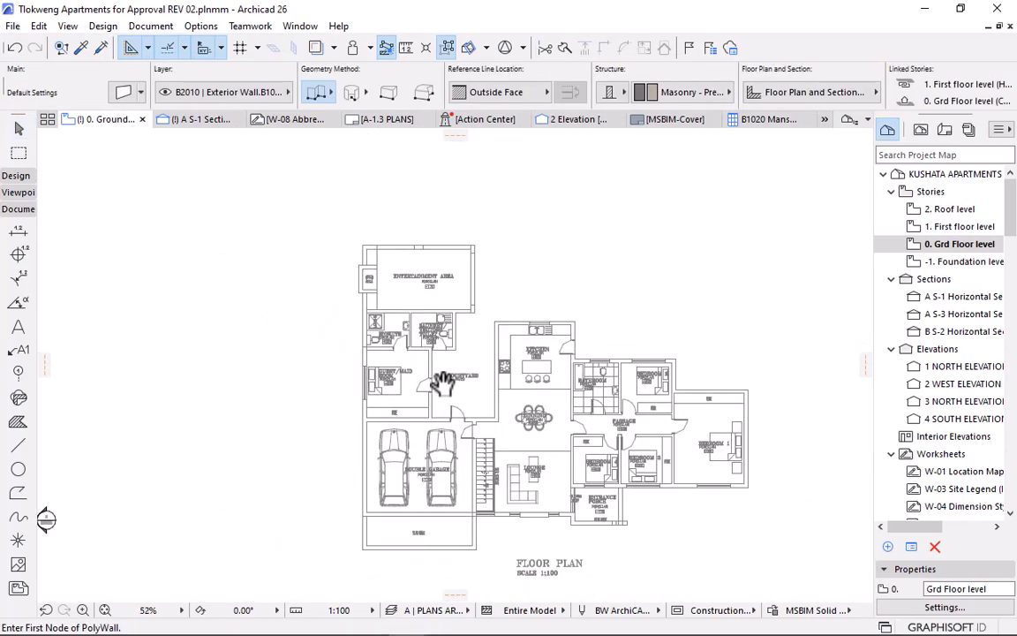
Start a chained exterior wall at the entrance porch's outer corner, flip it onto the plan's wall lines, and run it up to the lounge's front wall.
{"action": "scroll", "coordinate": [635, 530], "scroll_direction": "up", "scroll_amount": 3}
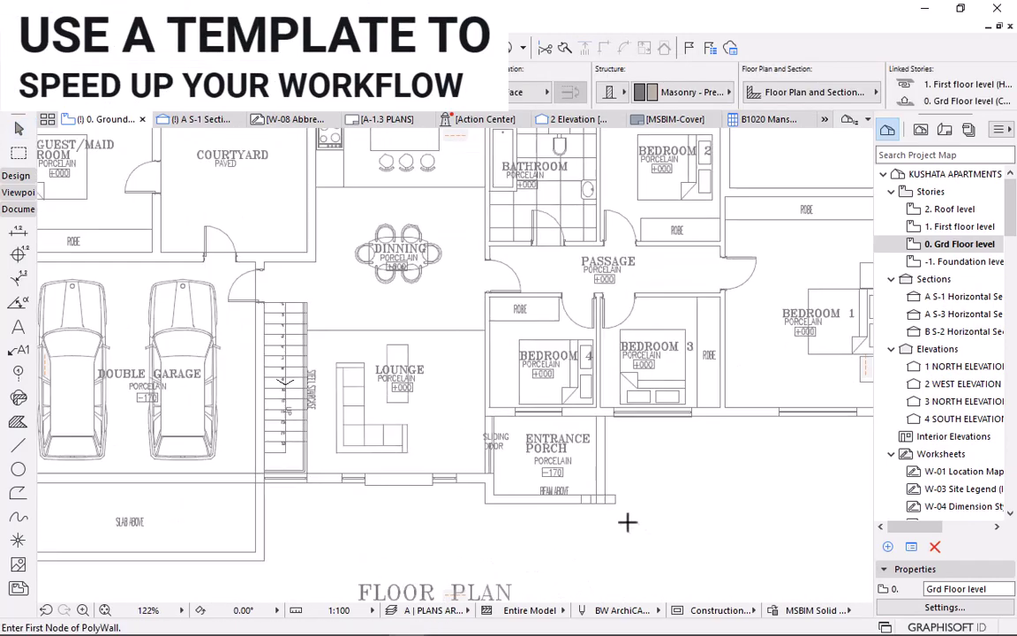
{"action": "scroll", "coordinate": [476, 496], "scroll_direction": "up", "scroll_amount": 2}
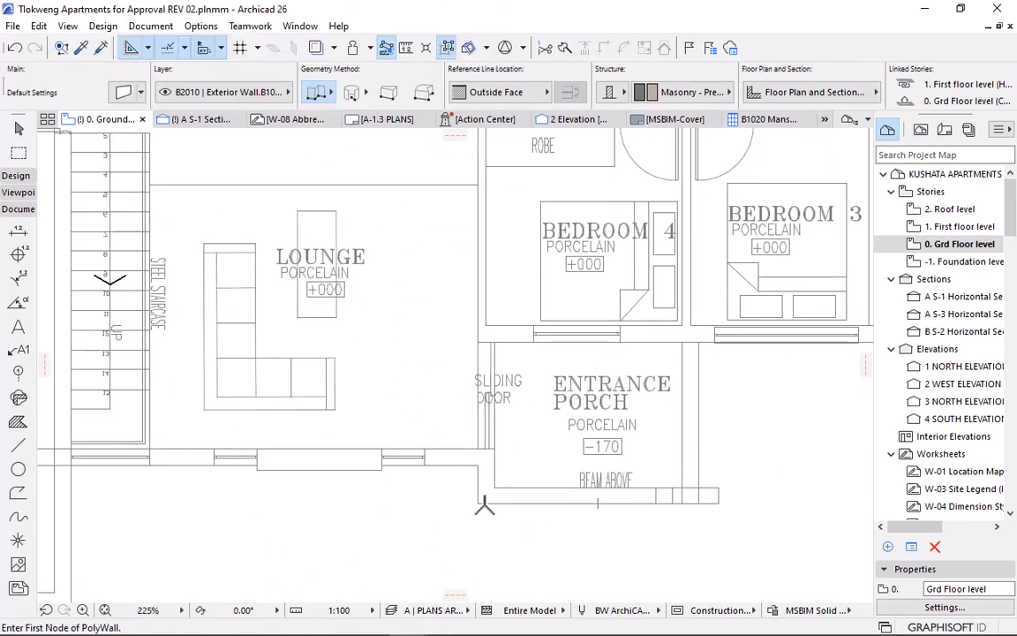
{"action": "left_click", "coordinate": [326, 91]}
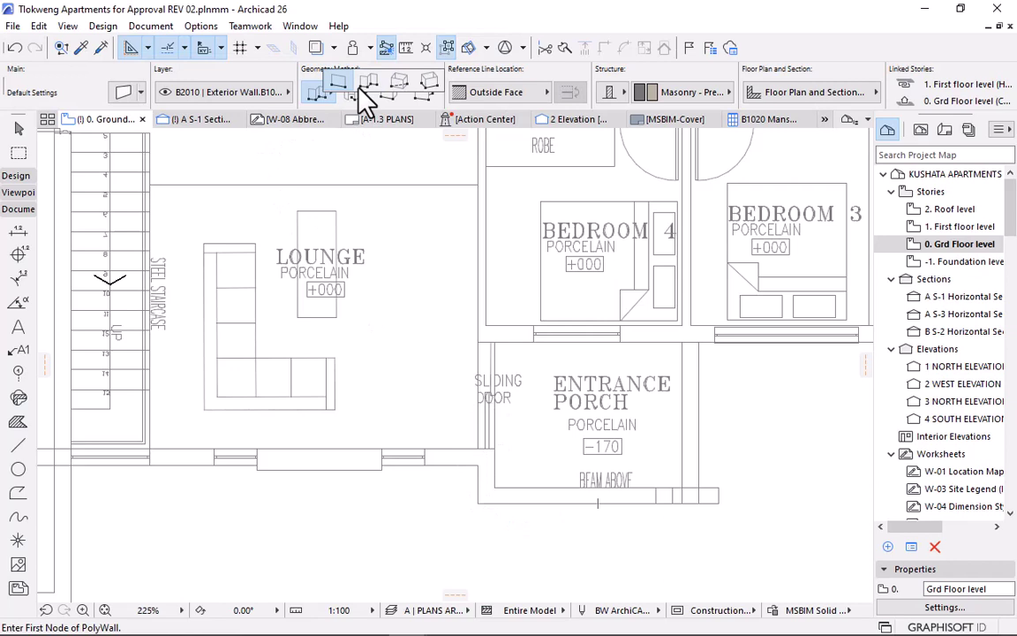
{"action": "left_click", "coordinate": [477, 503]}
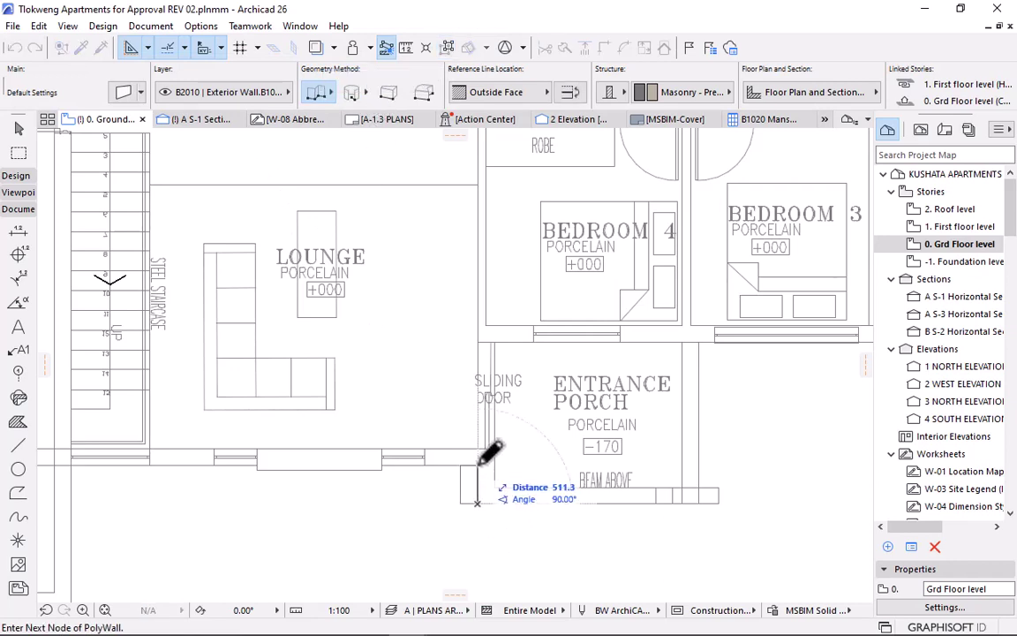
{"action": "left_click", "coordinate": [570, 92]}
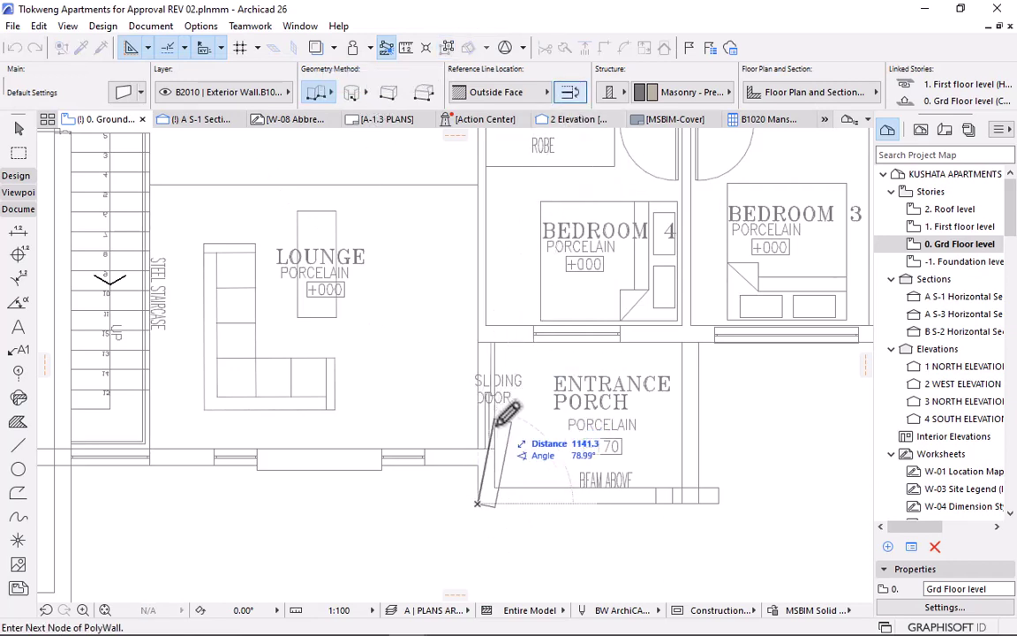
{"action": "left_click", "coordinate": [476, 465]}
Continue the exterior wall along the front of the lounge and double garage to the garage's outer front corner.
{"action": "scroll", "coordinate": [406, 459], "scroll_direction": "down", "scroll_amount": 2}
{"action": "middle_click_drag", "start_coordinate": [444, 455], "coordinate": [654, 417]}
{"action": "scroll", "coordinate": [557, 411], "scroll_direction": "down", "scroll_amount": 2}
{"action": "middle_click_drag", "start_coordinate": [560, 421], "coordinate": [687, 420]}
{"action": "scroll", "coordinate": [349, 411], "scroll_direction": "up", "scroll_amount": 3}
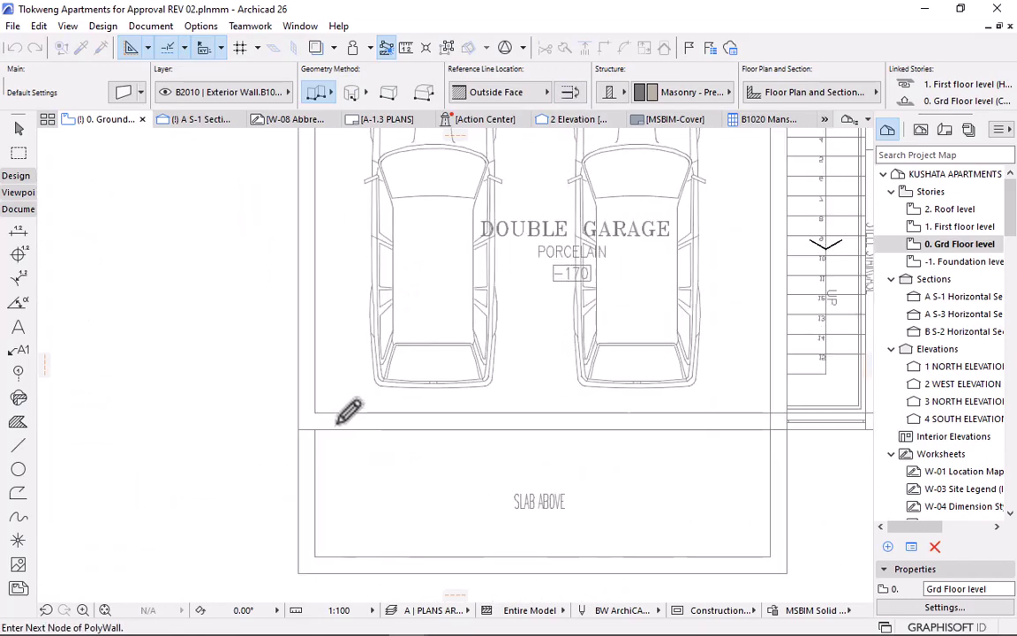
{"action": "left_click", "coordinate": [298, 429]}
Continue the exterior wall along the outer side of the garage and guest room to the ensuite's corner at the entertainment area.
{"action": "scroll", "coordinate": [322, 461], "scroll_direction": "down", "scroll_amount": 5}
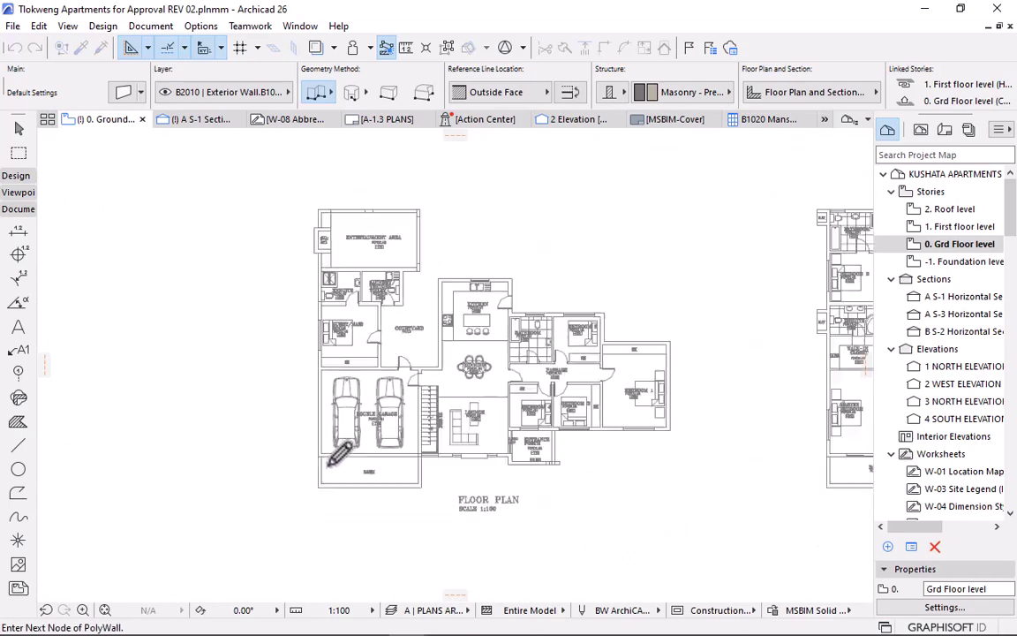
{"action": "scroll", "coordinate": [325, 296], "scroll_direction": "up", "scroll_amount": 2}
{"action": "scroll", "coordinate": [326, 287], "scroll_direction": "up", "scroll_amount": 3}
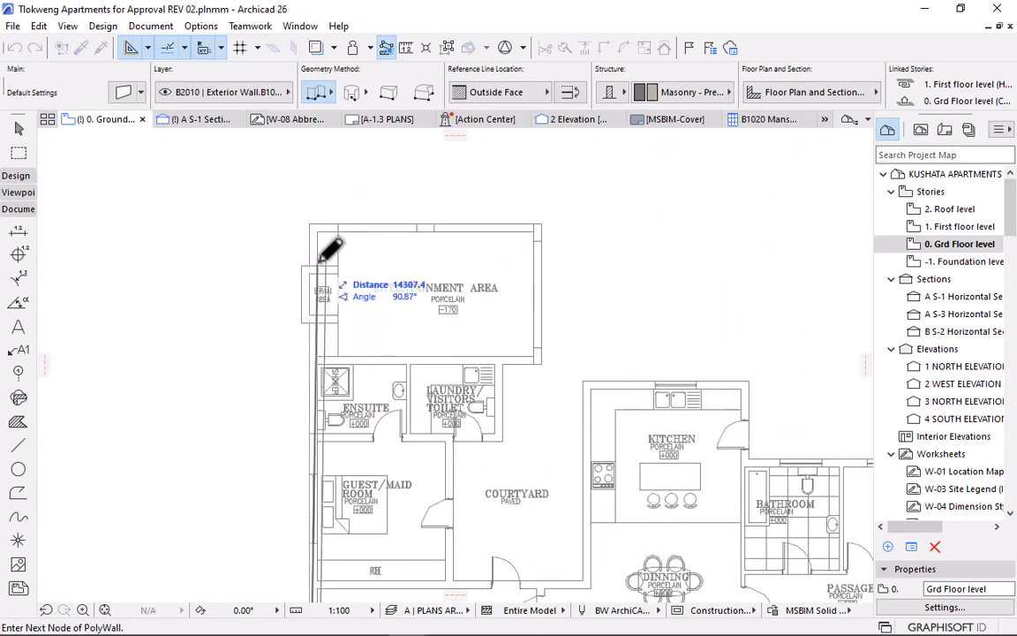
{"action": "scroll", "coordinate": [325, 341], "scroll_direction": "up", "scroll_amount": 2}
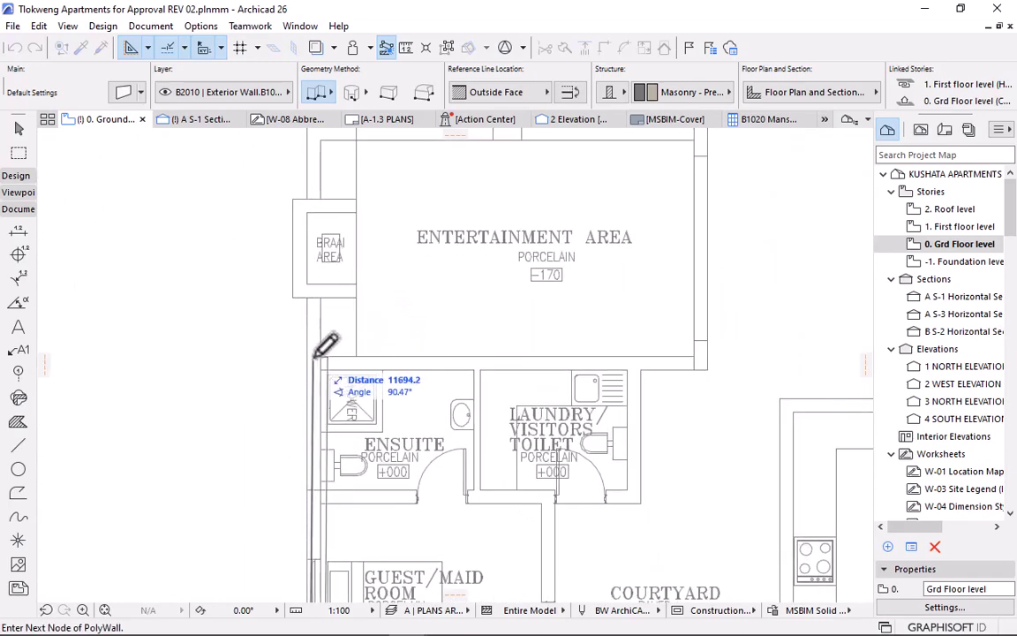
{"action": "left_click", "coordinate": [309, 356]}
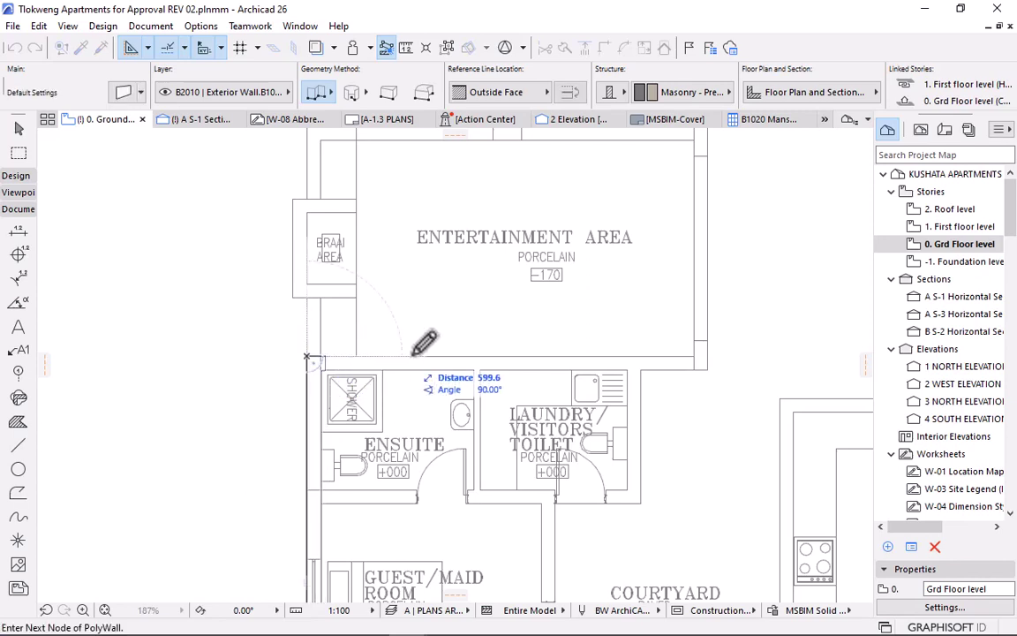
Continue the exterior wall around the laundry and down the guest room side of the courtyard to the kitchen-side corner of its garage wall.
{"action": "left_click", "coordinate": [641, 357]}
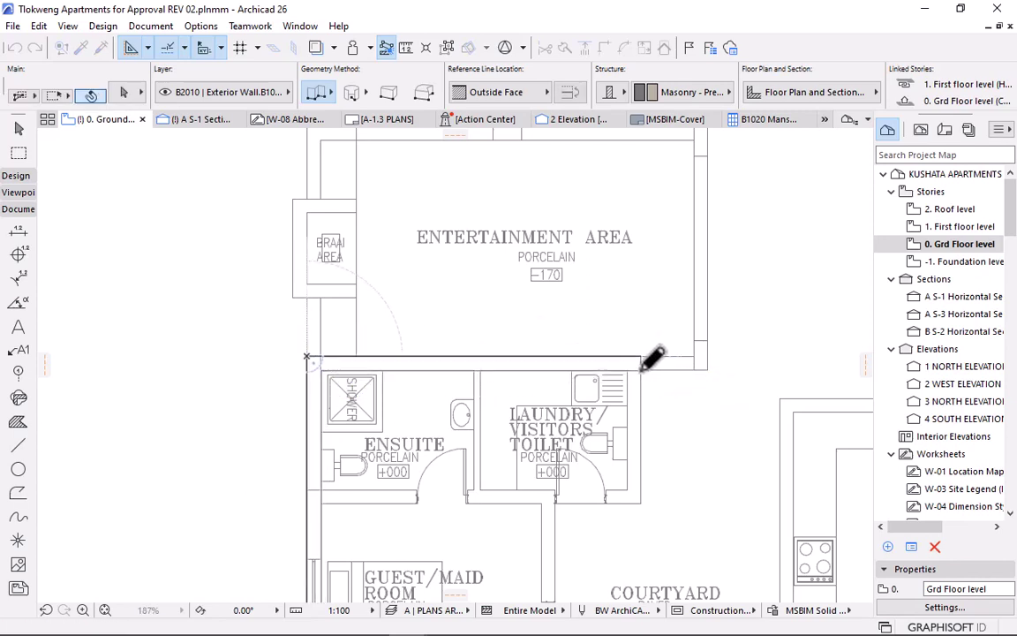
{"action": "left_click", "coordinate": [637, 502]}
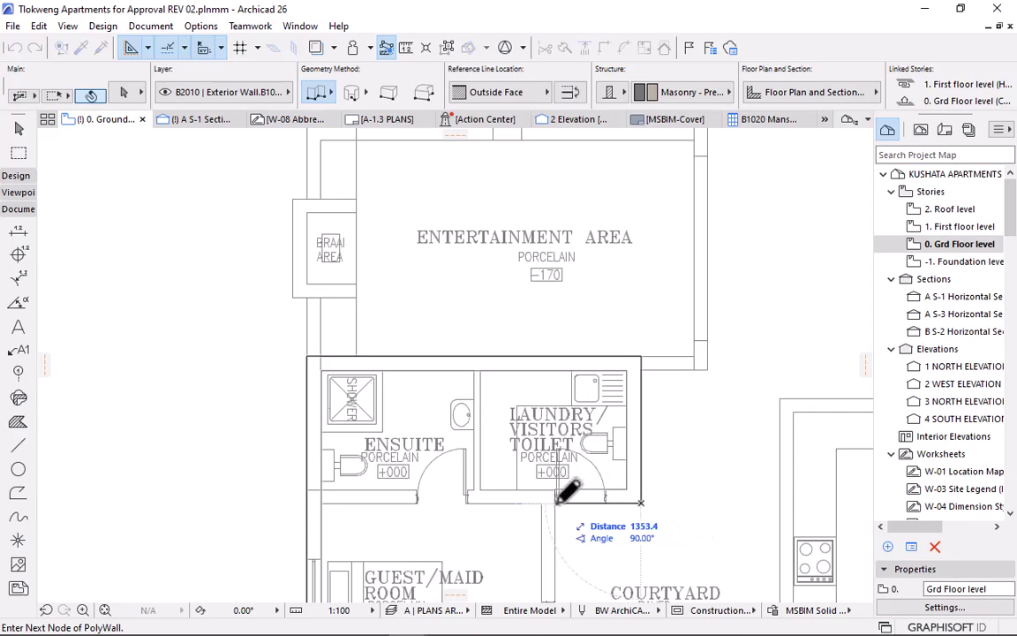
{"action": "scroll", "coordinate": [558, 501], "scroll_direction": "down", "scroll_amount": 2}
{"action": "middle_click_drag", "start_coordinate": [556, 501], "coordinate": [477, 273]}
{"action": "scroll", "coordinate": [479, 446], "scroll_direction": "up", "scroll_amount": 3}
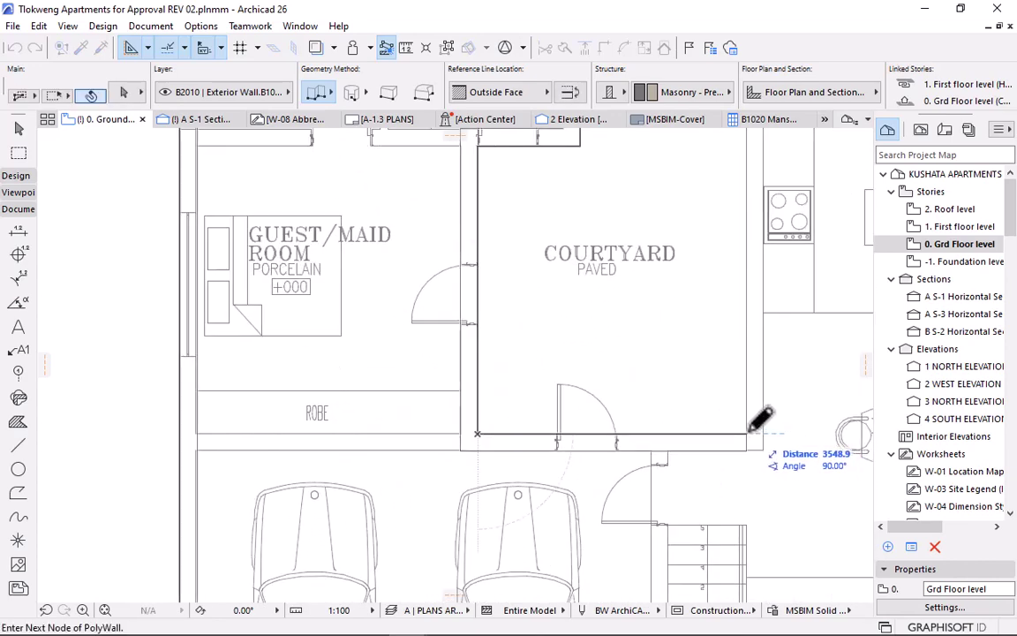
Continue the exterior wall up the courtyard side of the kitchen, across its rear, and down to the bathroom's rear wall.
{"action": "scroll", "coordinate": [676, 338], "scroll_direction": "down", "scroll_amount": 3}
{"action": "scroll", "coordinate": [618, 309], "scroll_direction": "up", "scroll_amount": 5}
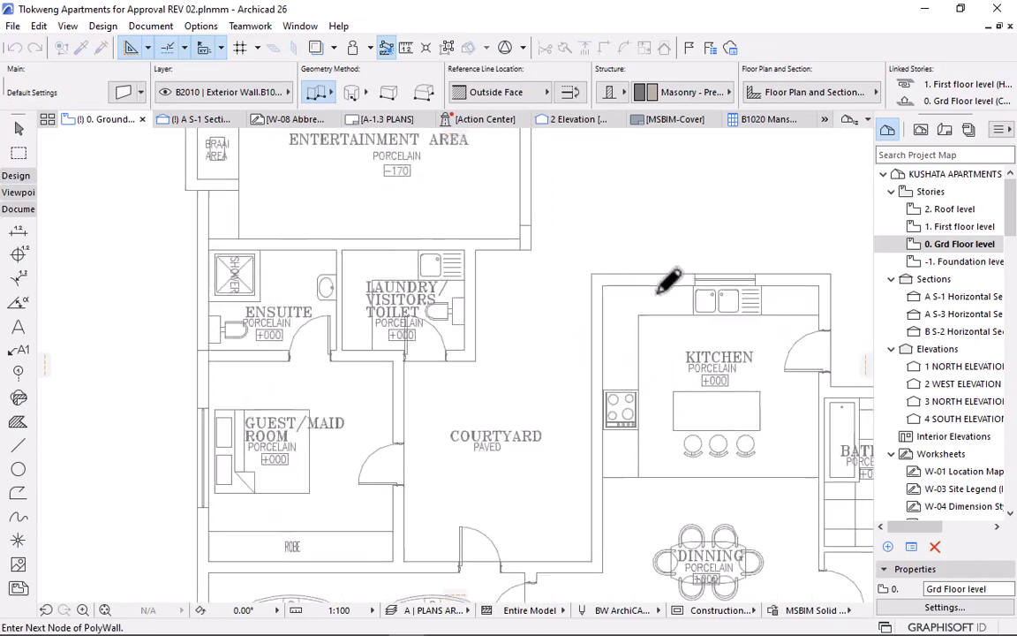
{"action": "left_click", "coordinate": [549, 260]}
{"action": "scroll", "coordinate": [576, 208], "scroll_direction": "down", "scroll_amount": 3}
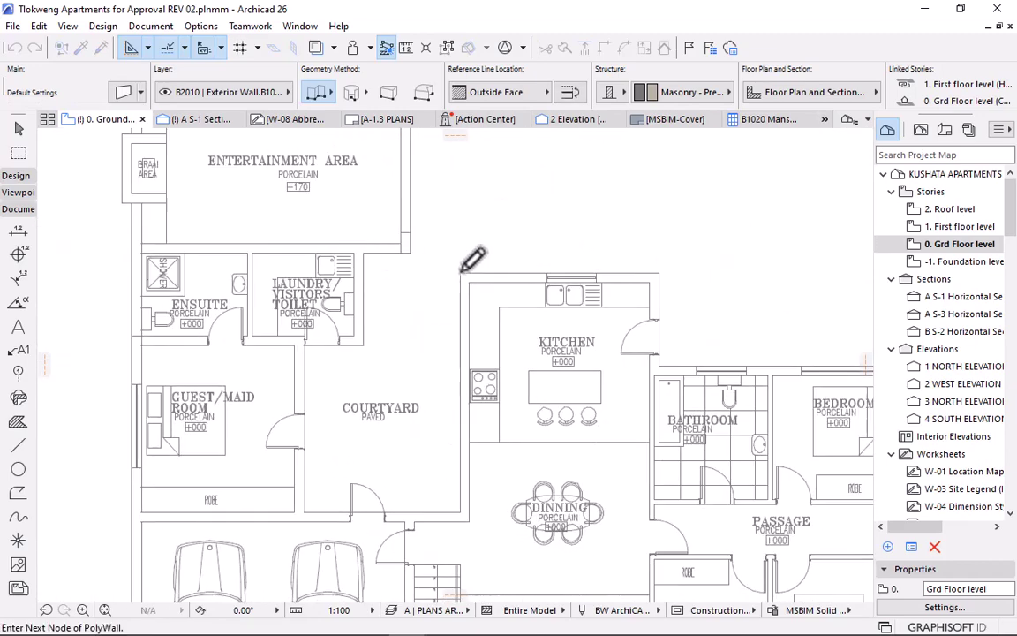
{"action": "scroll", "coordinate": [671, 247], "scroll_direction": "up", "scroll_amount": 3}
{"action": "left_click", "coordinate": [656, 261]}
{"action": "scroll", "coordinate": [390, 245], "scroll_direction": "down", "scroll_amount": 2}
{"action": "scroll", "coordinate": [534, 329], "scroll_direction": "up", "scroll_amount": 2}
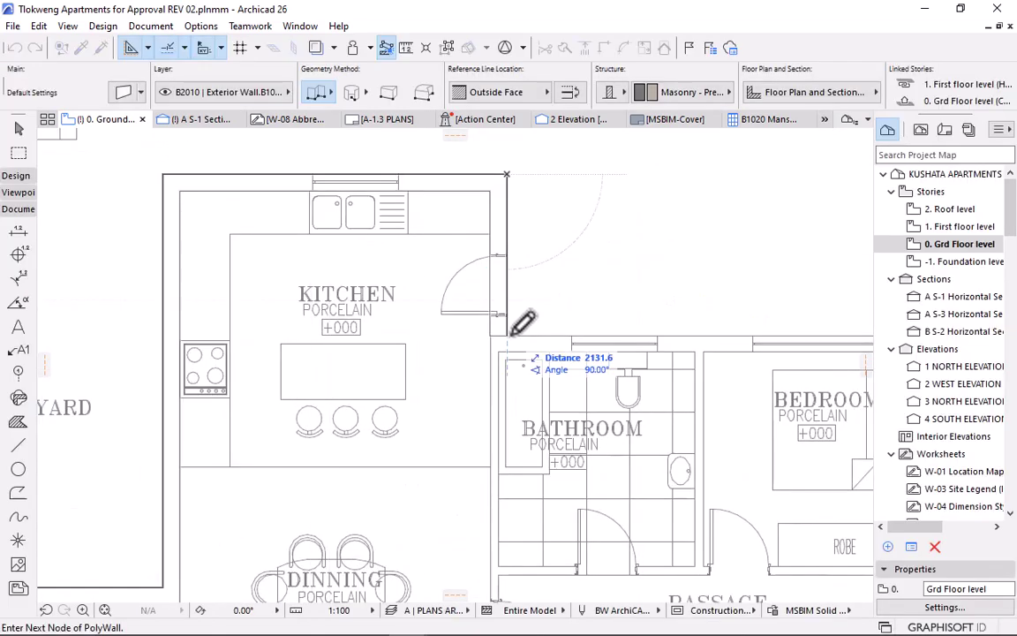
{"action": "left_click", "coordinate": [510, 333]}
Continue the exterior wall along the rear of the bathroom and Bedroom 2, and down to Bedroom 1's rear wall.
{"action": "scroll", "coordinate": [674, 363], "scroll_direction": "down", "scroll_amount": 3}
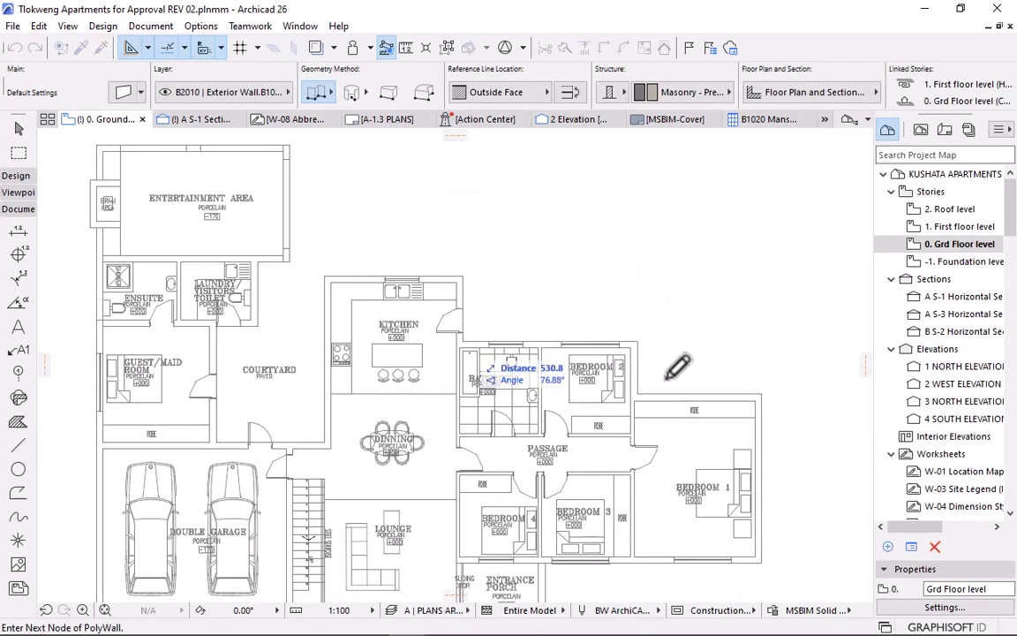
{"action": "scroll", "coordinate": [647, 345], "scroll_direction": "up", "scroll_amount": 3}
{"action": "left_click", "coordinate": [652, 317]}
{"action": "left_click", "coordinate": [643, 415]}
Continue the exterior wall along Bedroom 1's rear and outer side to its front corner.
{"action": "scroll", "coordinate": [678, 381], "scroll_direction": "down", "scroll_amount": 3}
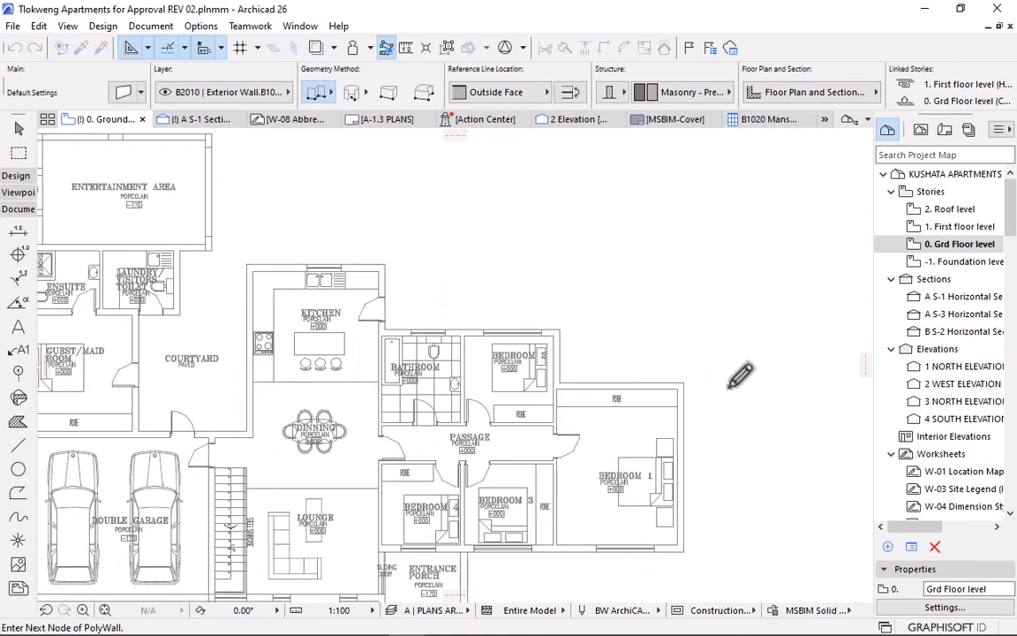
{"action": "scroll", "coordinate": [677, 381], "scroll_direction": "up", "scroll_amount": 3}
{"action": "scroll", "coordinate": [662, 349], "scroll_direction": "down", "scroll_amount": 4}
{"action": "scroll", "coordinate": [671, 508], "scroll_direction": "up", "scroll_amount": 6}
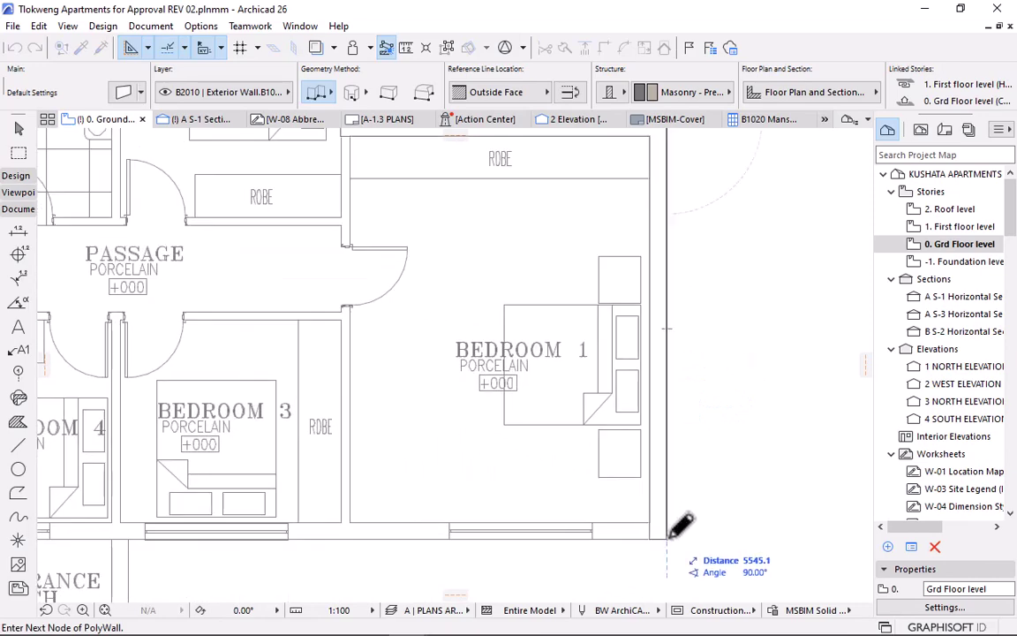
Continue the exterior wall along the front of the bedrooms to the sliding door corner of the entrance porch.
{"action": "scroll", "coordinate": [726, 465], "scroll_direction": "down", "scroll_amount": 4}
{"action": "scroll", "coordinate": [749, 547], "scroll_direction": "up", "scroll_amount": 4}
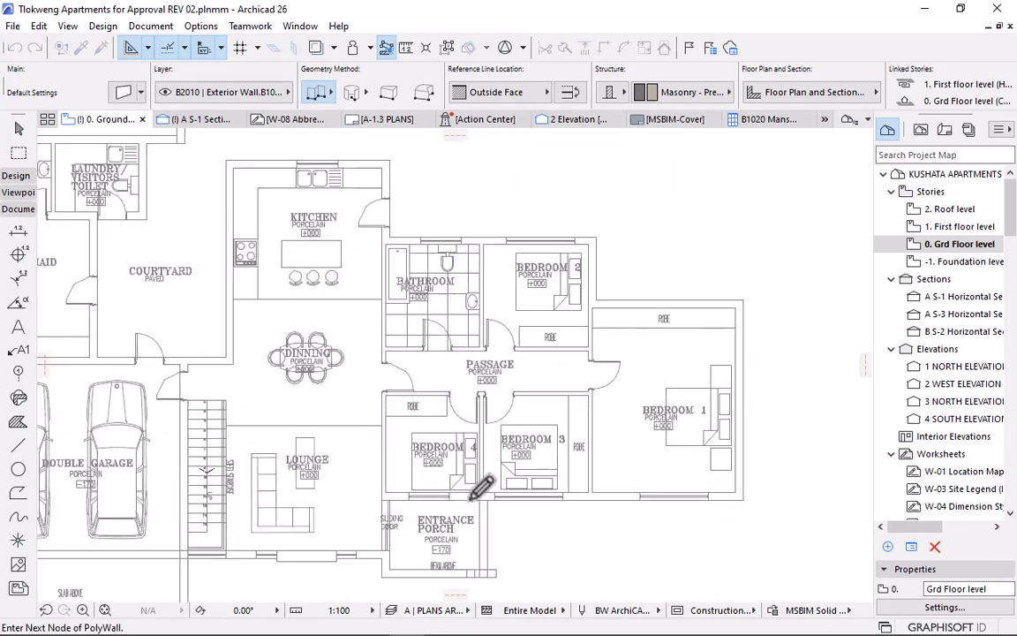
{"action": "scroll", "coordinate": [481, 485], "scroll_direction": "up", "scroll_amount": 2}
{"action": "scroll", "coordinate": [468, 463], "scroll_direction": "down", "scroll_amount": 1}
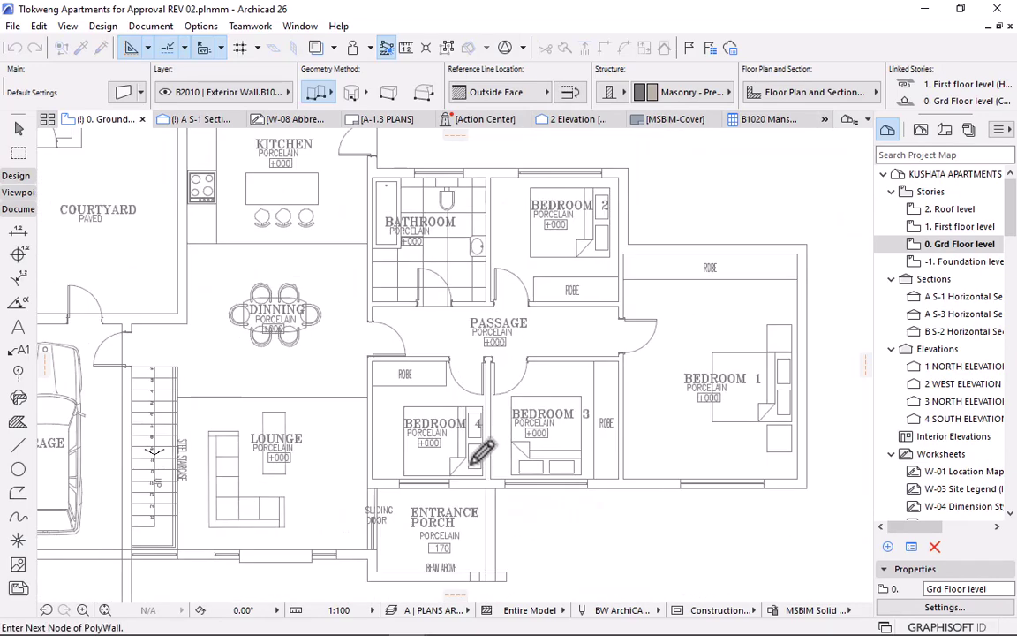
{"action": "scroll", "coordinate": [450, 467], "scroll_direction": "up", "scroll_amount": 3}
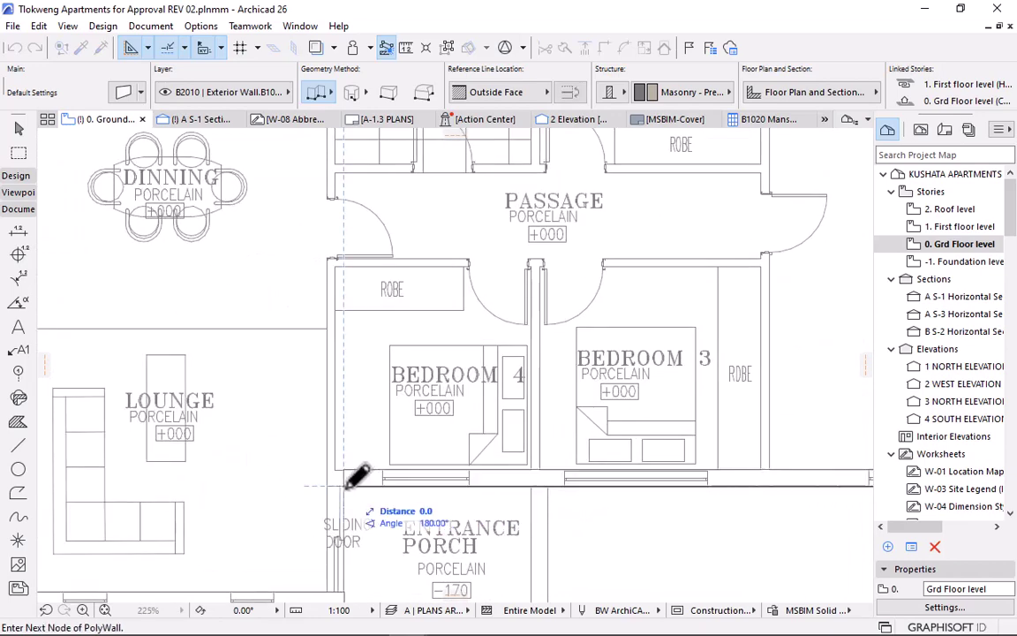
Run the exterior wall down the porch's sliding door side to the lounge's front wall and finish the wall chain.
{"action": "scroll", "coordinate": [353, 481], "scroll_direction": "down", "scroll_amount": 3}
{"action": "scroll", "coordinate": [393, 530], "scroll_direction": "up", "scroll_amount": 3}
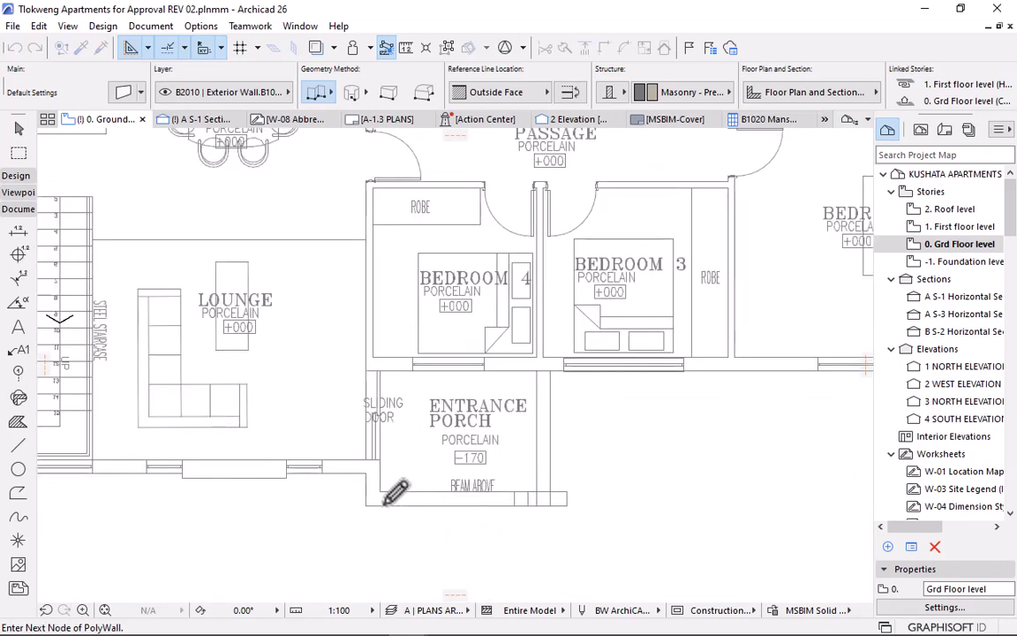
{"action": "left_click", "coordinate": [380, 457]}
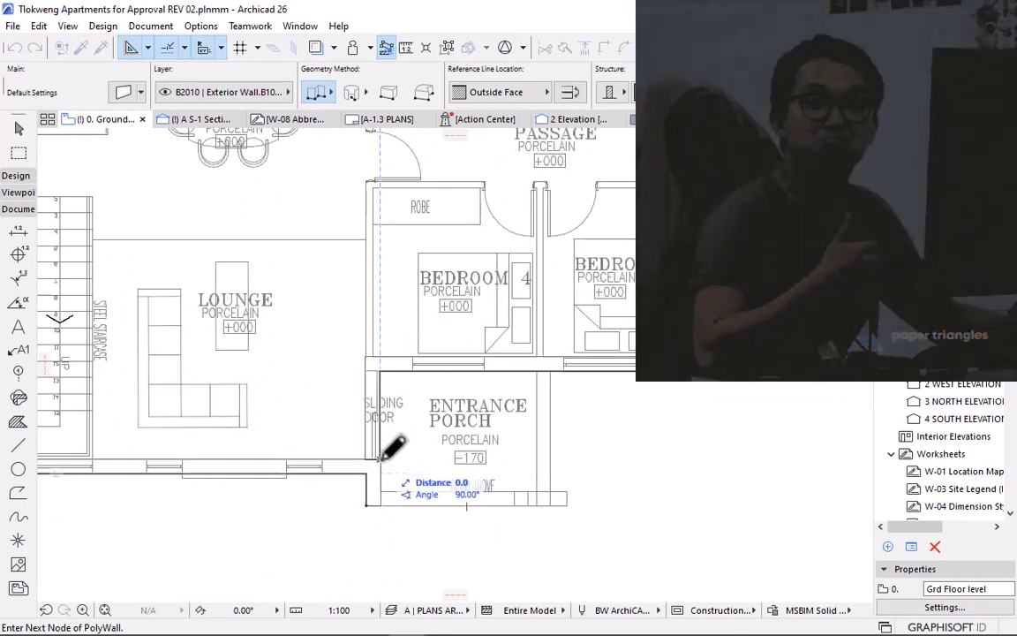
{"action": "left_click", "coordinate": [380, 459]}
{"action": "scroll", "coordinate": [474, 418], "scroll_direction": "down", "scroll_amount": 5}
{"action": "middle_click_drag", "start_coordinate": [501, 427], "coordinate": [537, 511]}
{"action": "scroll", "coordinate": [351, 328], "scroll_direction": "down", "scroll_amount": 1}
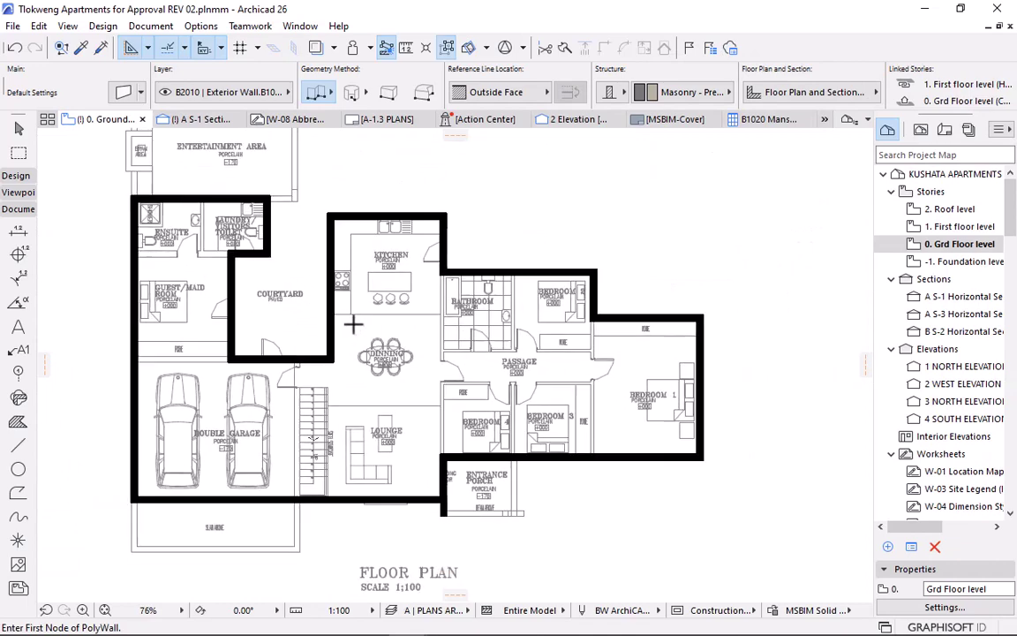
Draw a chained exterior wall from the ensuite's outer corner around the braai recess to the entertainment area's rear corner.
{"action": "middle_click_drag", "start_coordinate": [365, 338], "coordinate": [438, 397]}
{"action": "middle_click_drag", "start_coordinate": [350, 226], "coordinate": [386, 329]}
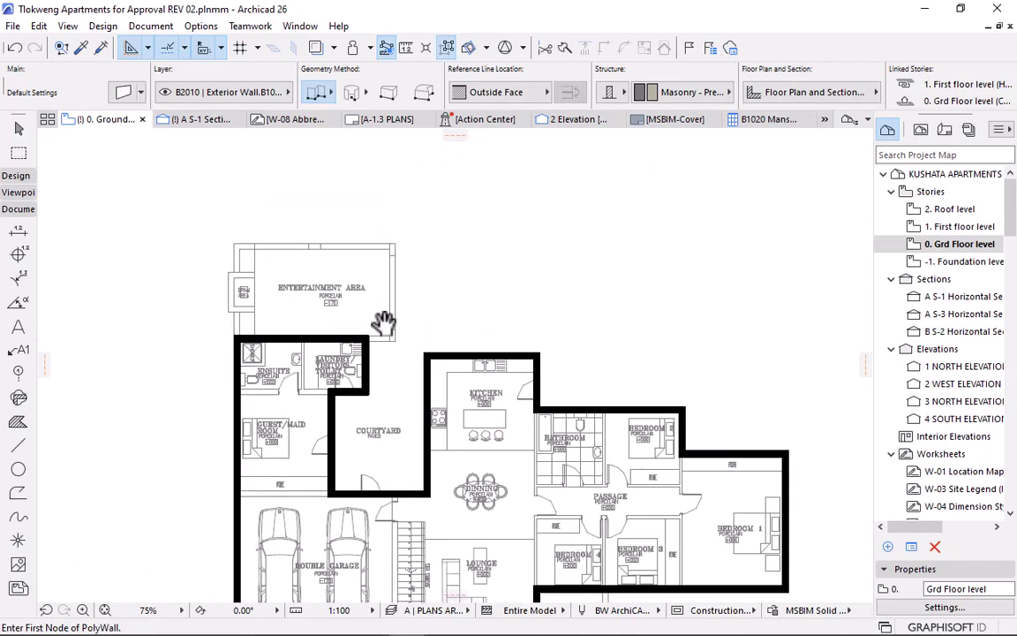
{"action": "scroll", "coordinate": [283, 302], "scroll_direction": "up", "scroll_amount": 5}
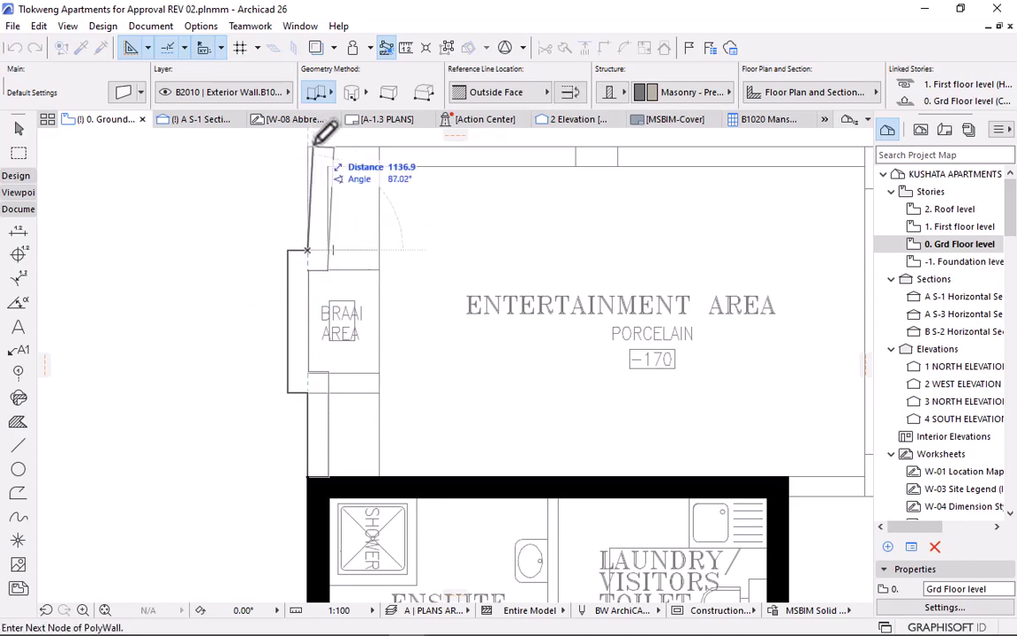
{"action": "scroll", "coordinate": [308, 164], "scroll_direction": "down", "scroll_amount": 6}
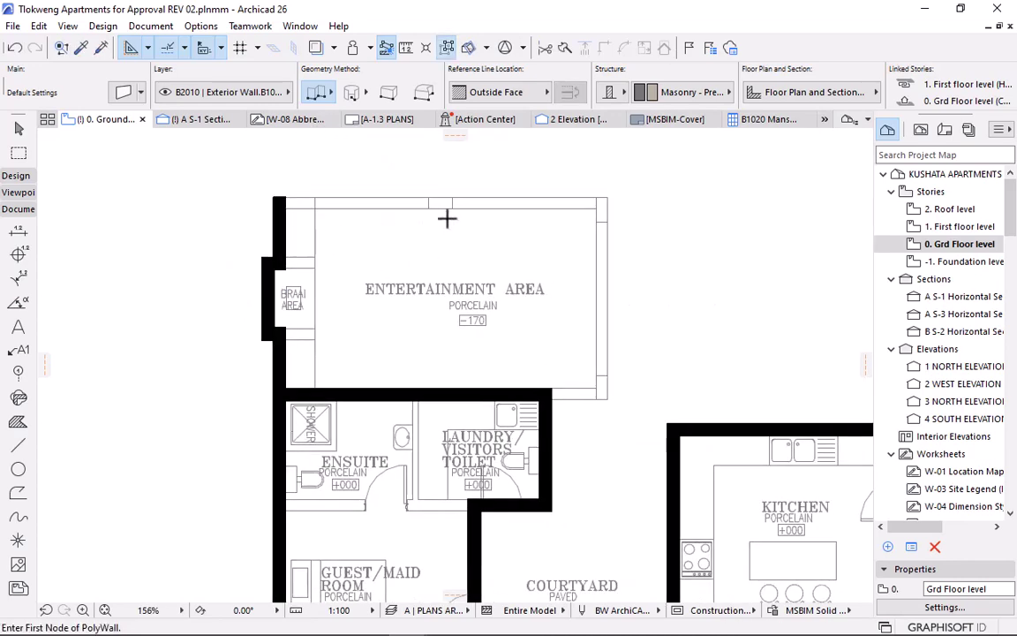
{"action": "middle_click_drag", "start_coordinate": [440, 258], "coordinate": [355, 231]}
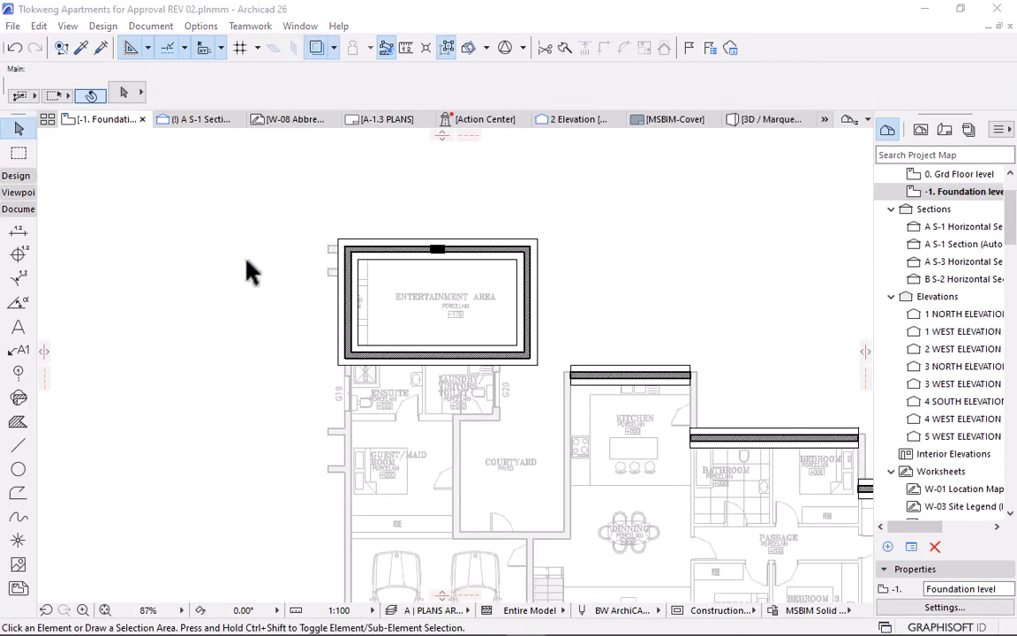
On the foundation level, stretch the entertainment area's braai-side foundation wall to the double garage's outer front corner.
{"action": "scroll", "coordinate": [348, 336], "scroll_direction": "up", "scroll_amount": 2}
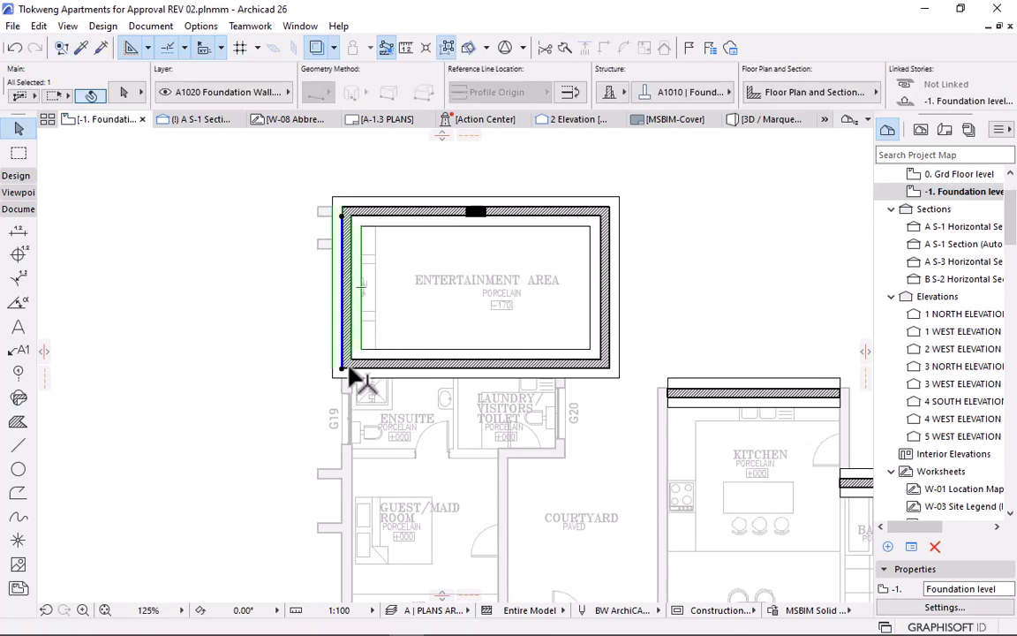
{"action": "left_click", "coordinate": [341, 368]}
{"action": "scroll", "coordinate": [393, 443], "scroll_direction": "down", "scroll_amount": 3}
{"action": "middle_click_drag", "start_coordinate": [397, 440], "coordinate": [474, 236]}
{"action": "scroll", "coordinate": [457, 427], "scroll_direction": "up", "scroll_amount": 3}
{"action": "left_click", "coordinate": [428, 430]}
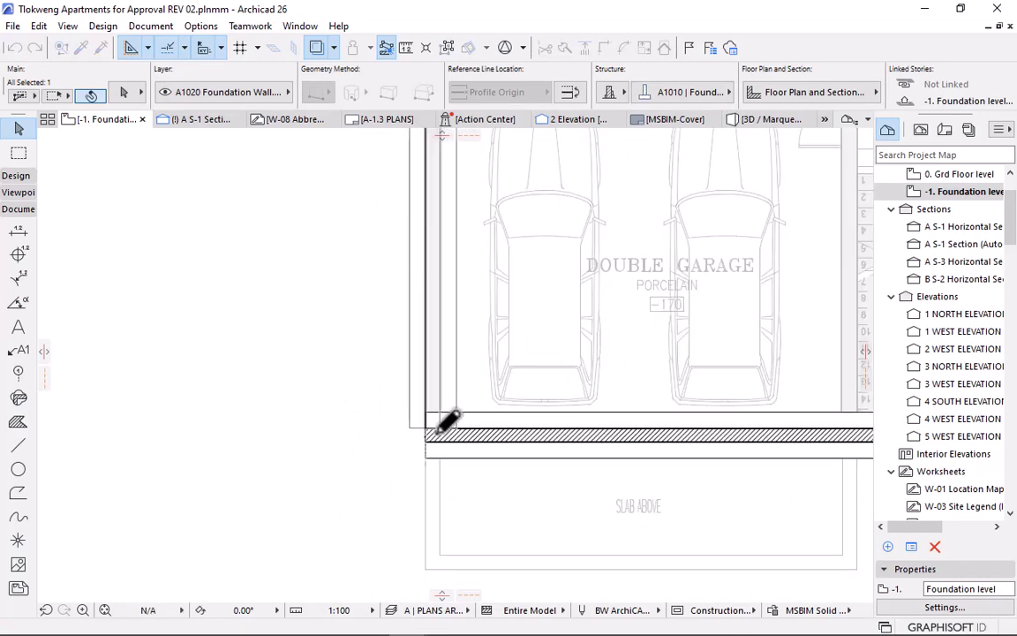
Join the stretched side foundation wall with the front foundation wall at the garage's outer corner.
{"action": "left_click", "coordinate": [481, 441], "text": "shift"}
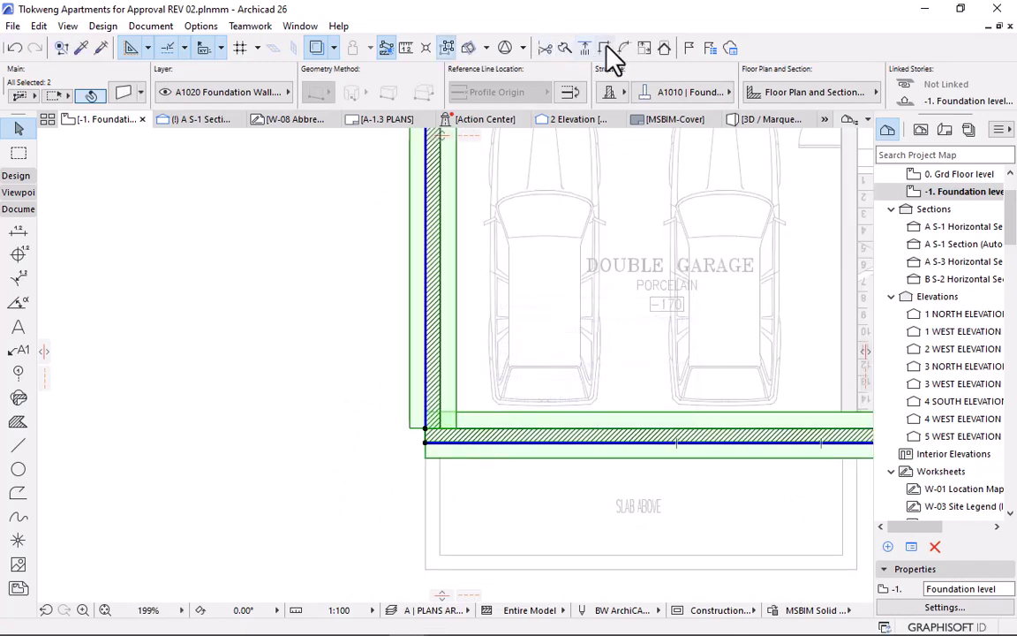
{"action": "scroll", "coordinate": [652, 311], "scroll_direction": "down", "scroll_amount": 6}
{"action": "middle_click_drag", "start_coordinate": [586, 283], "coordinate": [351, 347]}
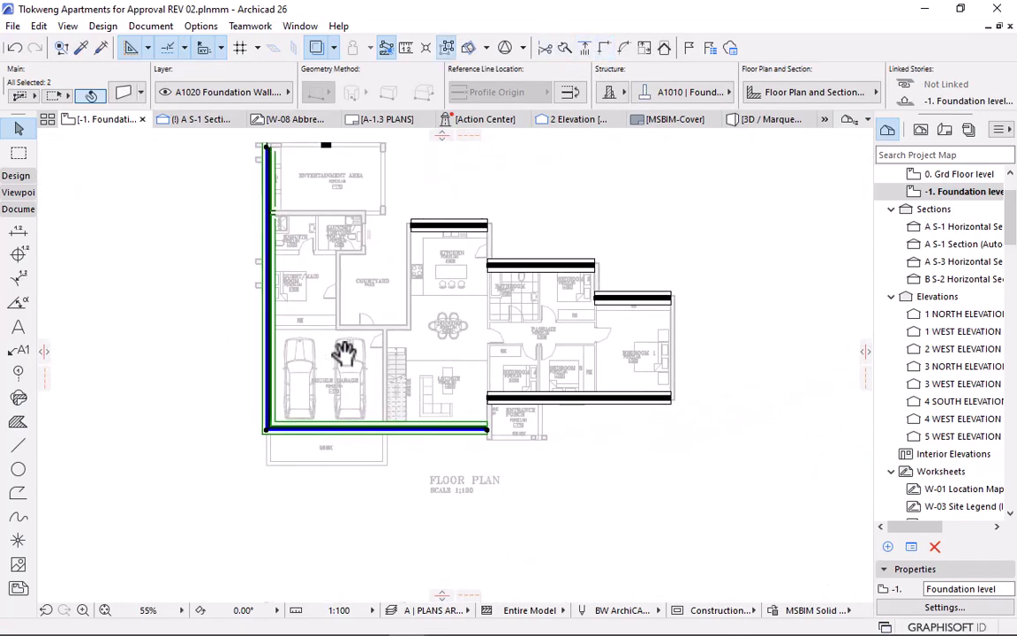
{"action": "key", "text": "Escape"}
Copy the entertainment area's courtyard-side foundation wall to the wall line between courtyard and dining, and join it with the kitchen's rear foundation wall.
{"action": "scroll", "coordinate": [389, 201], "scroll_direction": "up", "scroll_amount": 2}
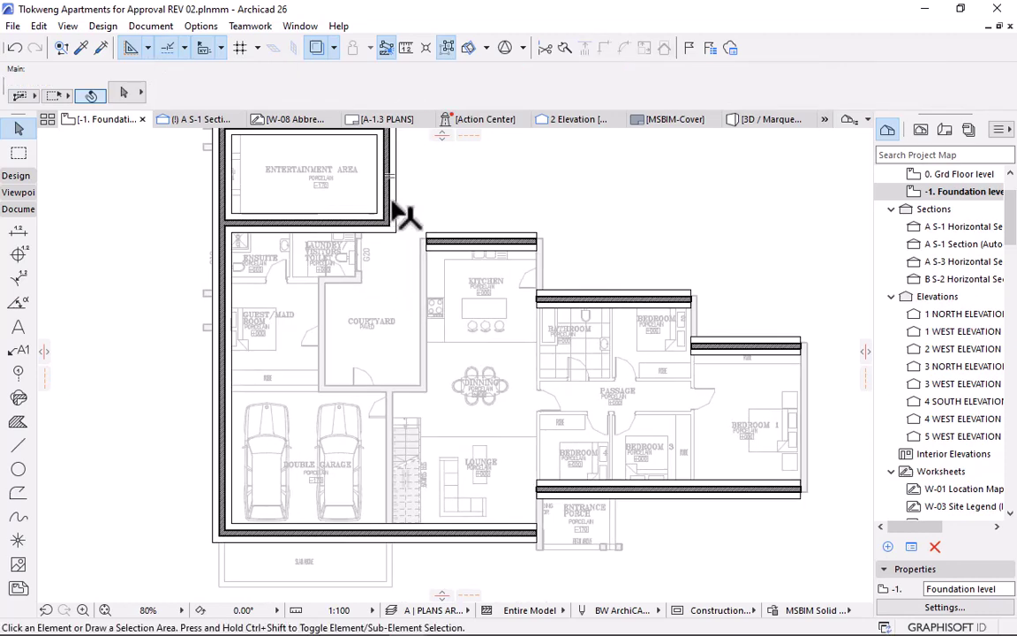
{"action": "left_click", "coordinate": [393, 212]}
{"action": "key", "text": "ctrl+d"}
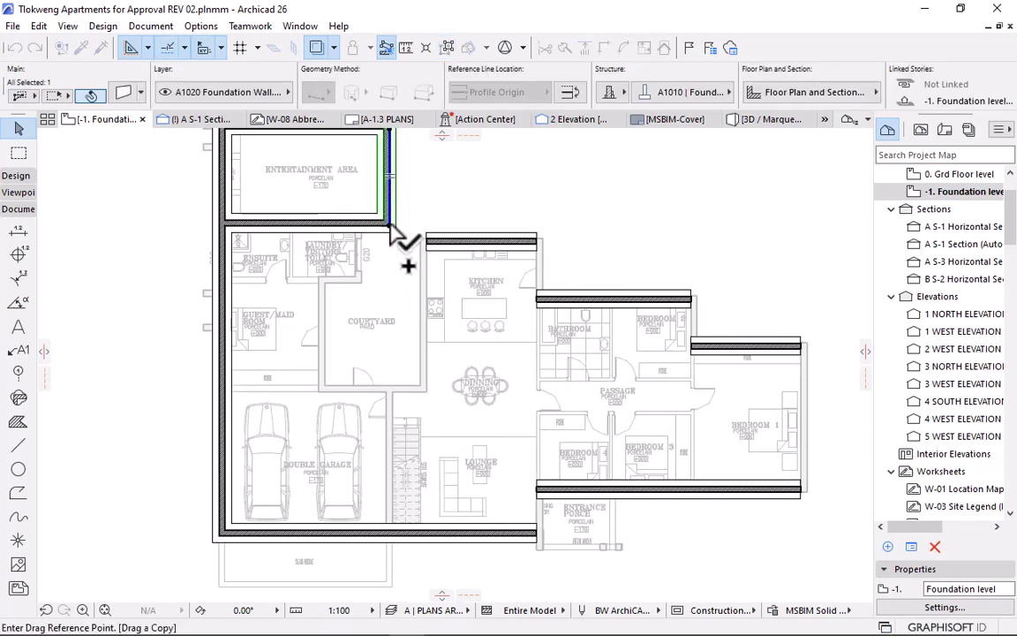
{"action": "left_click", "coordinate": [391, 228]}
{"action": "scroll", "coordinate": [442, 407], "scroll_direction": "up", "scroll_amount": 4}
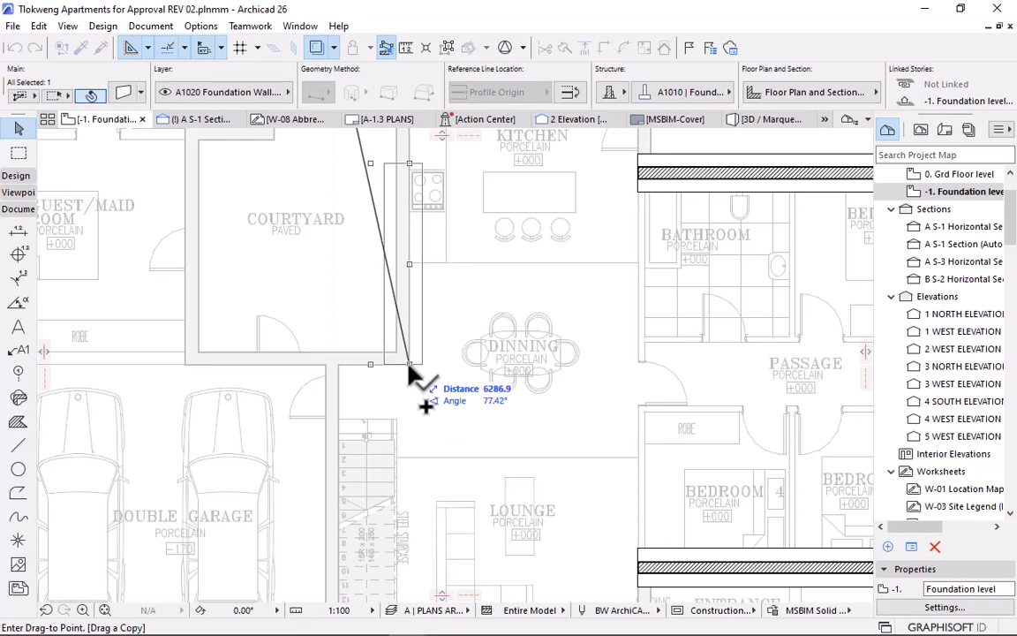
{"action": "left_click", "coordinate": [411, 375]}
{"action": "middle_click_drag", "start_coordinate": [490, 283], "coordinate": [510, 423]}
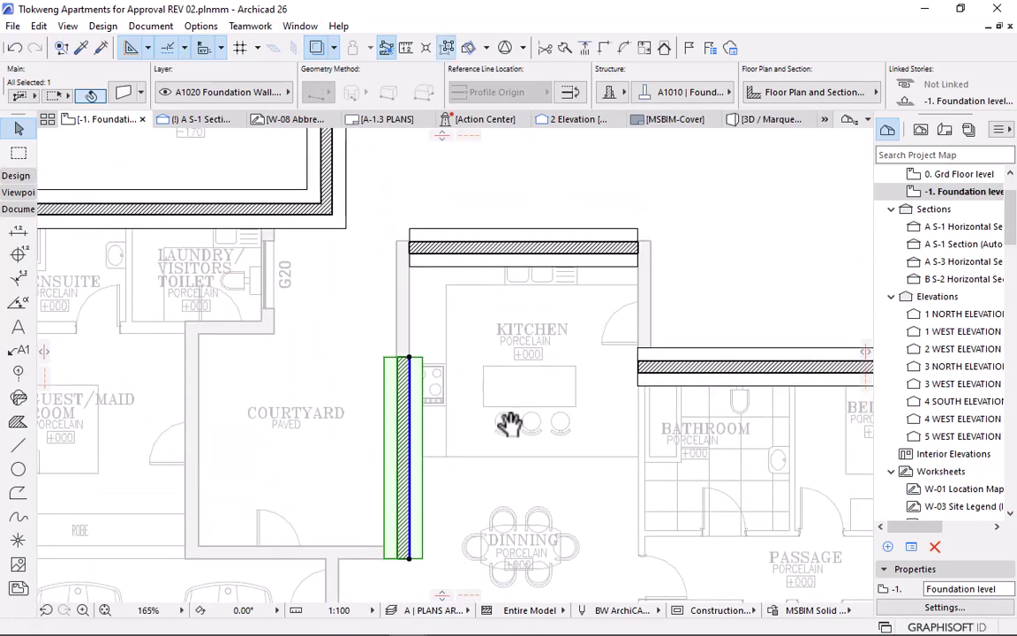
{"action": "left_click", "coordinate": [434, 263], "text": "shift"}
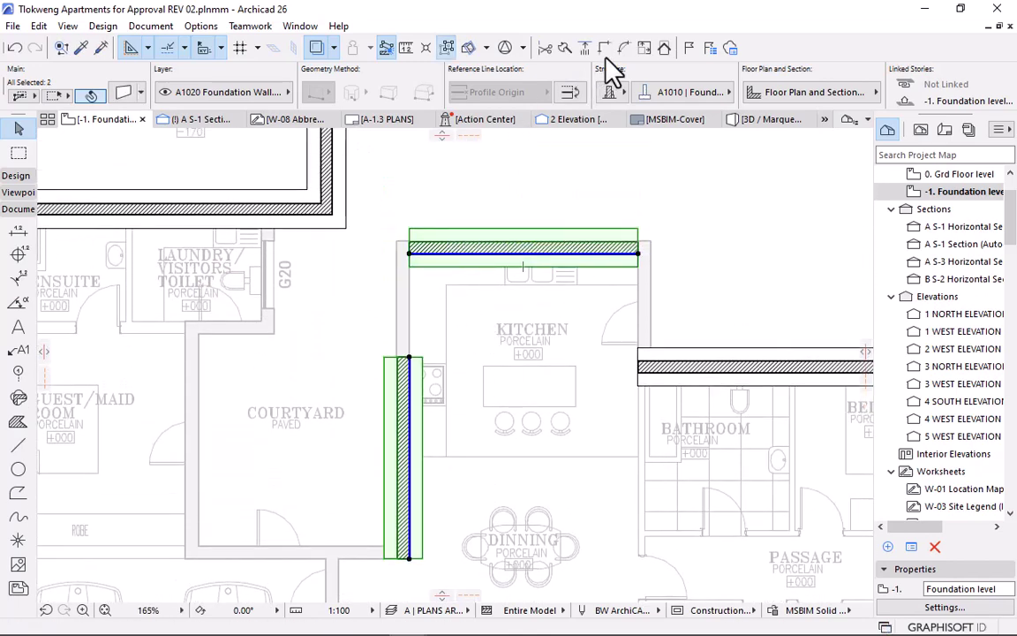
{"action": "left_click", "coordinate": [425, 343]}
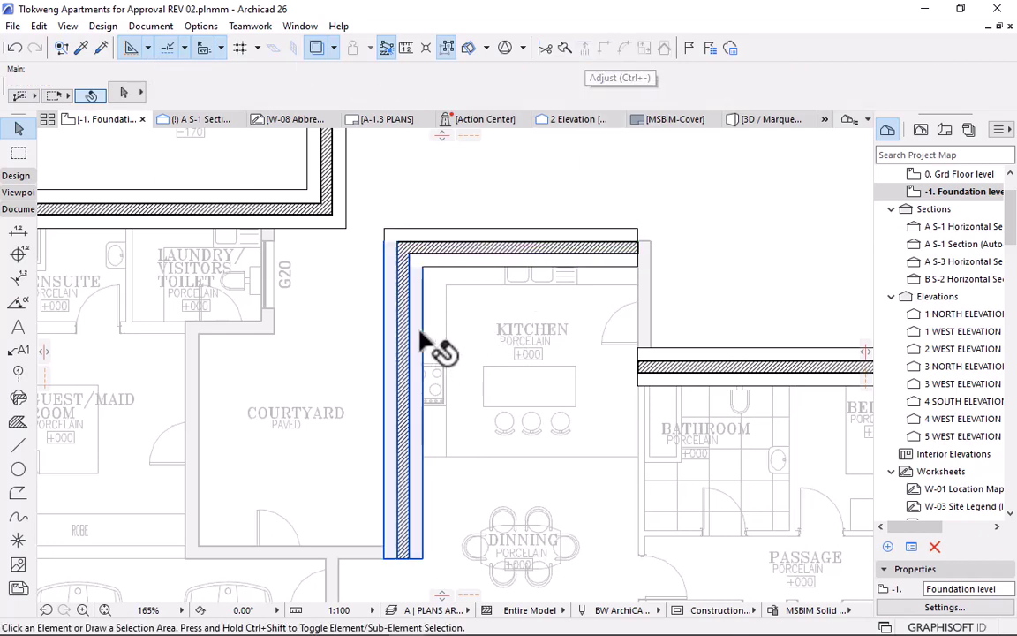
Copy the kitchen's courtyard-side foundation wall to its opposite side and fit it between the kitchen and bathroom rear foundation walls.
{"action": "key", "text": "ctrl+shift+d"}
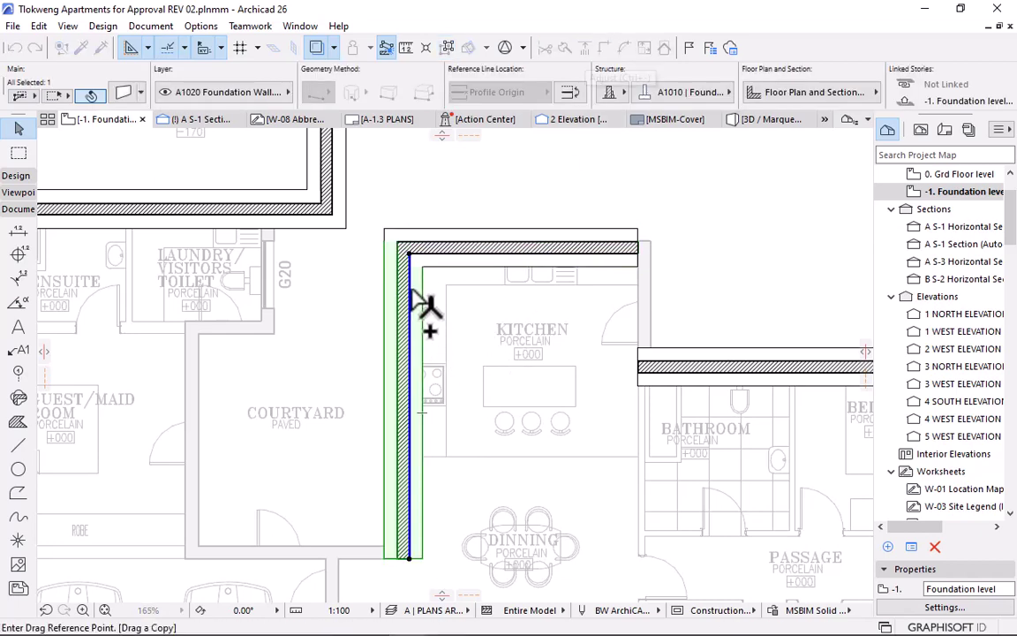
{"action": "left_click", "coordinate": [408, 256]}
{"action": "scroll", "coordinate": [649, 252], "scroll_direction": "up", "scroll_amount": 3}
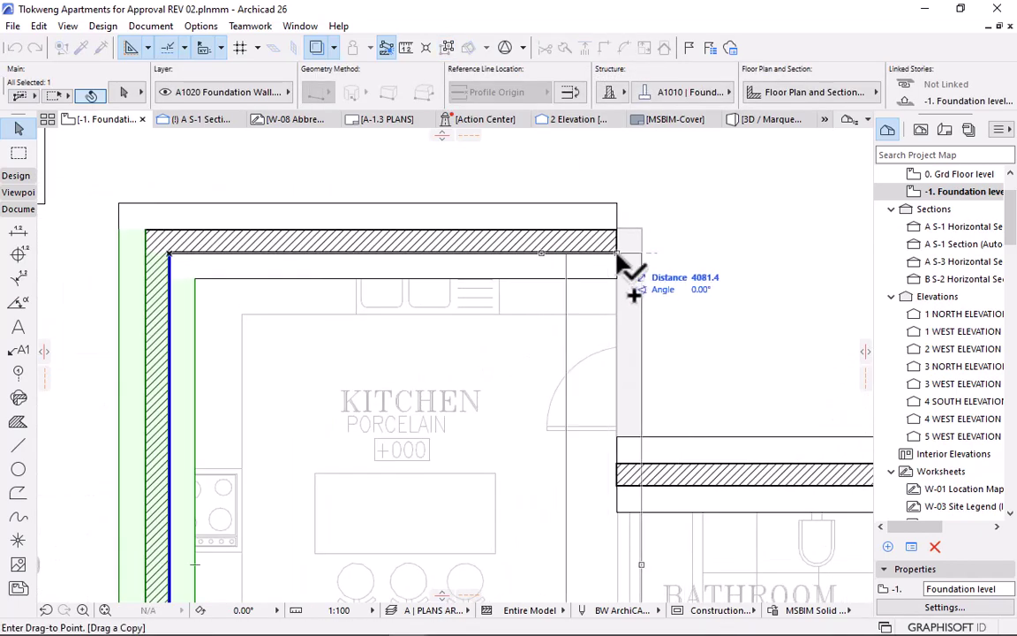
{"action": "scroll", "coordinate": [541, 182], "scroll_direction": "down", "scroll_amount": 6}
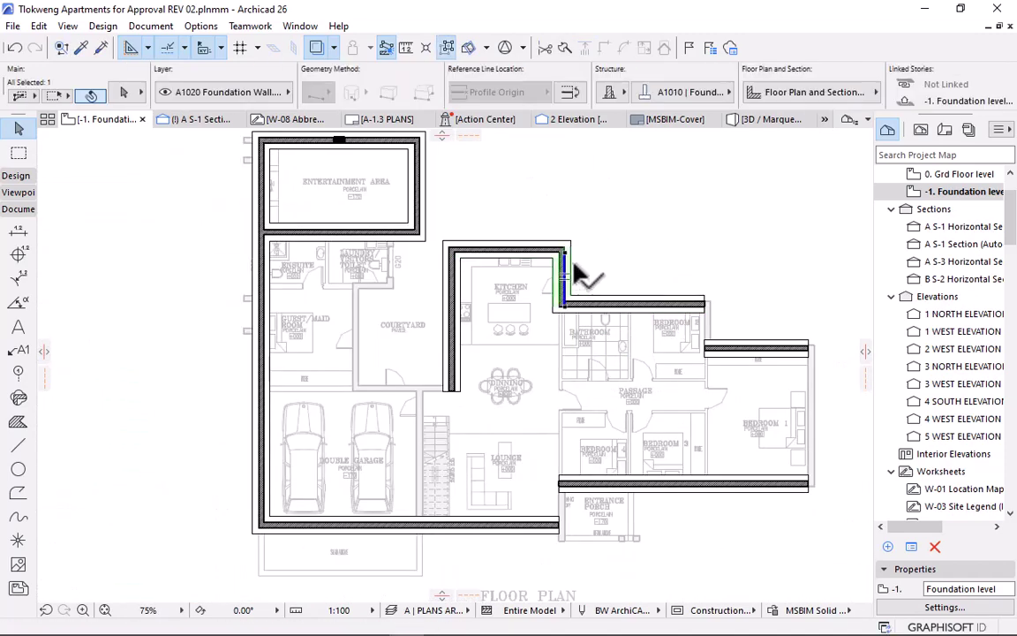
Copy the kitchen's short side foundation wall to the setback between Bedroom 2 and Bedroom 1 and join it there.
{"action": "scroll", "coordinate": [744, 304], "scroll_direction": "up", "scroll_amount": 6}
{"action": "left_click", "coordinate": [743, 296]}
{"action": "scroll", "coordinate": [584, 264], "scroll_direction": "down", "scroll_amount": 8}
{"action": "scroll", "coordinate": [608, 307], "scroll_direction": "up", "scroll_amount": 2}
{"action": "left_click", "coordinate": [608, 277]}
{"action": "key", "text": "ctrl+shift+d"}
{"action": "left_click", "coordinate": [606, 259]}
{"action": "scroll", "coordinate": [768, 315], "scroll_direction": "up", "scroll_amount": 4}
{"action": "left_click", "coordinate": [639, 282]}
{"action": "scroll", "coordinate": [639, 213], "scroll_direction": "down", "scroll_amount": 3}
Copy and join a foundation wall along the line separating the dining and lounge from the bathroom and Bedroom 4.
{"action": "left_click", "coordinate": [609, 475], "text": "shift"}
{"action": "key", "text": "ctrl+shift+d"}
{"action": "scroll", "coordinate": [596, 273], "scroll_direction": "down", "scroll_amount": 2}
{"action": "left_click", "coordinate": [618, 397]}
{"action": "scroll", "coordinate": [360, 415], "scroll_direction": "up", "scroll_amount": 6}
{"action": "scroll", "coordinate": [344, 277], "scroll_direction": "down", "scroll_amount": 2}
{"action": "left_click", "coordinate": [340, 205]}
{"action": "left_click", "coordinate": [392, 205]}
{"action": "left_click", "coordinate": [360, 362], "text": "shift"}
Select the foundation wall between the courtyard and the kitchen.
{"action": "scroll", "coordinate": [484, 530], "scroll_direction": "down", "scroll_amount": 5}
{"action": "left_click", "coordinate": [454, 274]}
{"action": "left_click", "coordinate": [457, 220]}
{"action": "middle_click_drag", "start_coordinate": [326, 233], "coordinate": [552, 297]}
{"action": "left_click", "coordinate": [551, 304]}
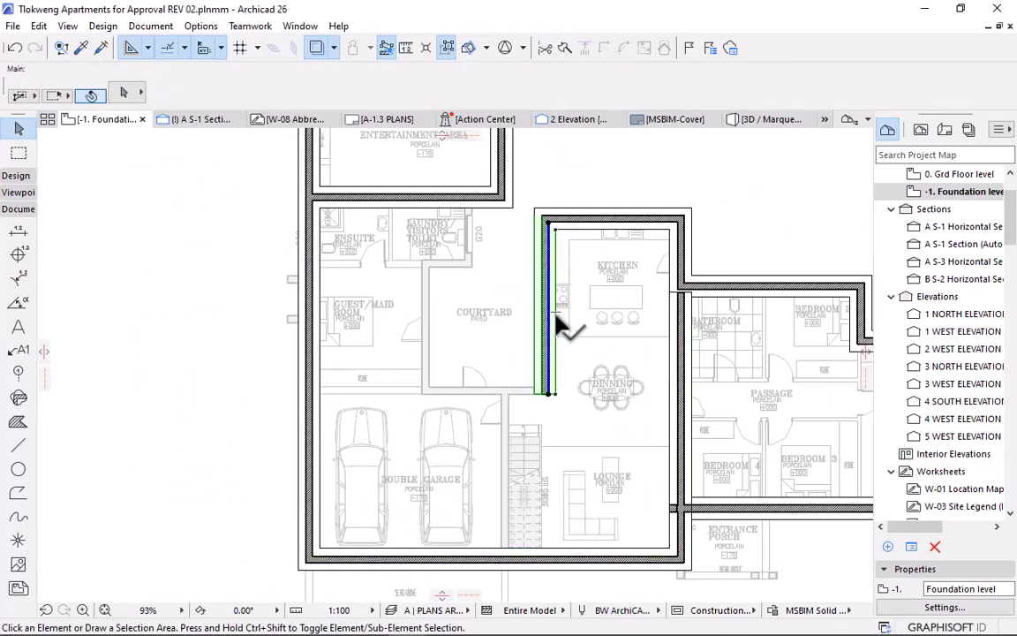
Open the 3D view and orbit around the model to inspect it.
{"action": "scroll", "coordinate": [478, 280], "scroll_direction": "down", "scroll_amount": 4}
{"action": "key", "text": "F3"}
{"action": "middle_click_drag", "start_coordinate": [553, 356], "coordinate": [580, 308], "text": "shift"}
{"action": "left_click_drag", "start_coordinate": [580, 307], "coordinate": [532, 261]}
Switch to the browser and examine the house elevations in the RAPOO 3D Layout1 PDF.
{"action": "left_click", "coordinate": [441, 200]}
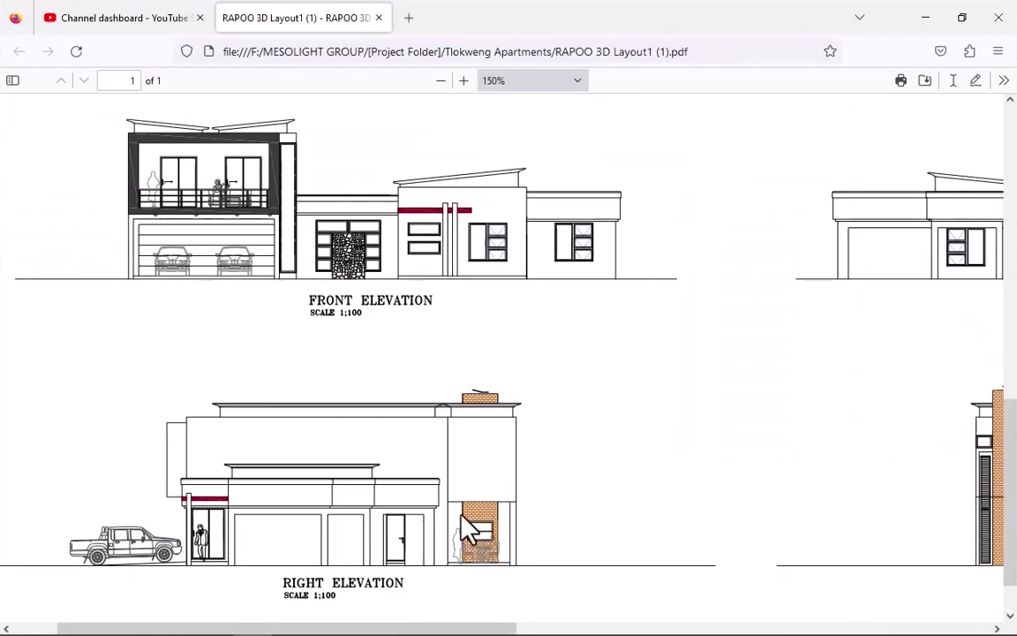
{"action": "left_click_drag", "start_coordinate": [422, 622], "coordinate": [729, 625]}
{"action": "left_click", "coordinate": [961, 18]}
{"action": "left_click", "coordinate": [353, 325]}
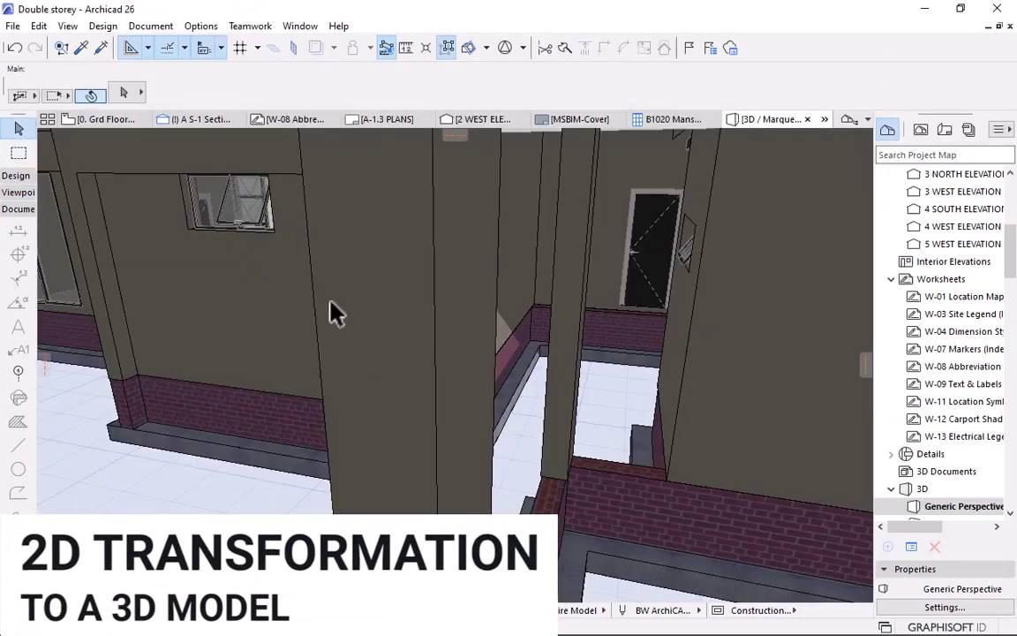
Select the first-floor exterior wall beneath the roof edge near the chimney and stretch its top up above the roof.
{"action": "middle_click_drag", "start_coordinate": [334, 313], "coordinate": [412, 330], "text": "shift"}
{"action": "middle_click_drag", "start_coordinate": [325, 328], "coordinate": [493, 409], "text": "shift"}
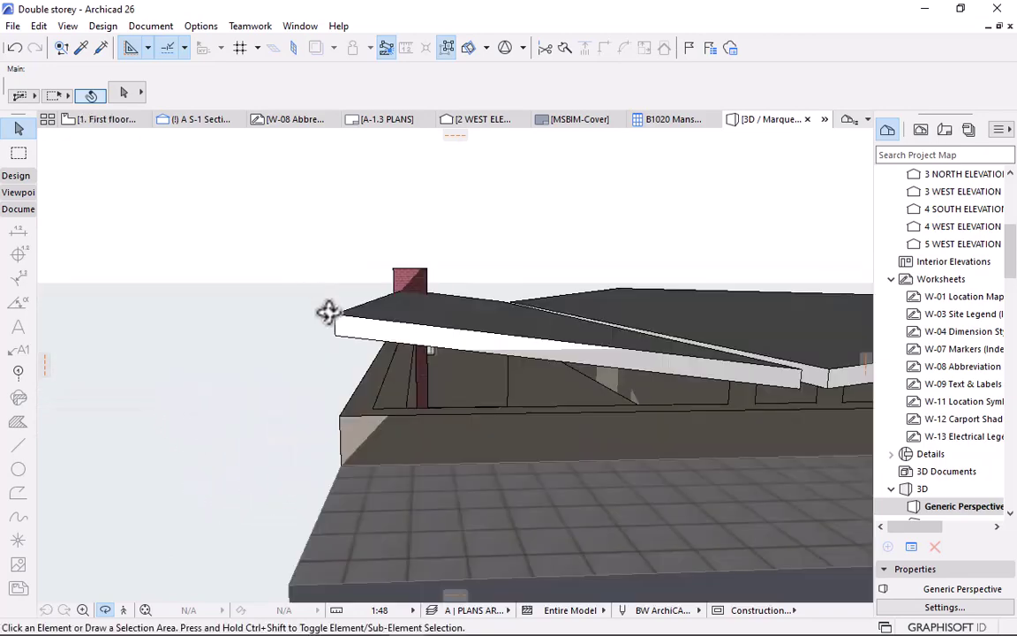
{"action": "middle_click_drag", "start_coordinate": [362, 337], "coordinate": [188, 389], "text": "shift"}
{"action": "left_click", "coordinate": [207, 408]}
{"action": "left_click", "coordinate": [216, 408]}
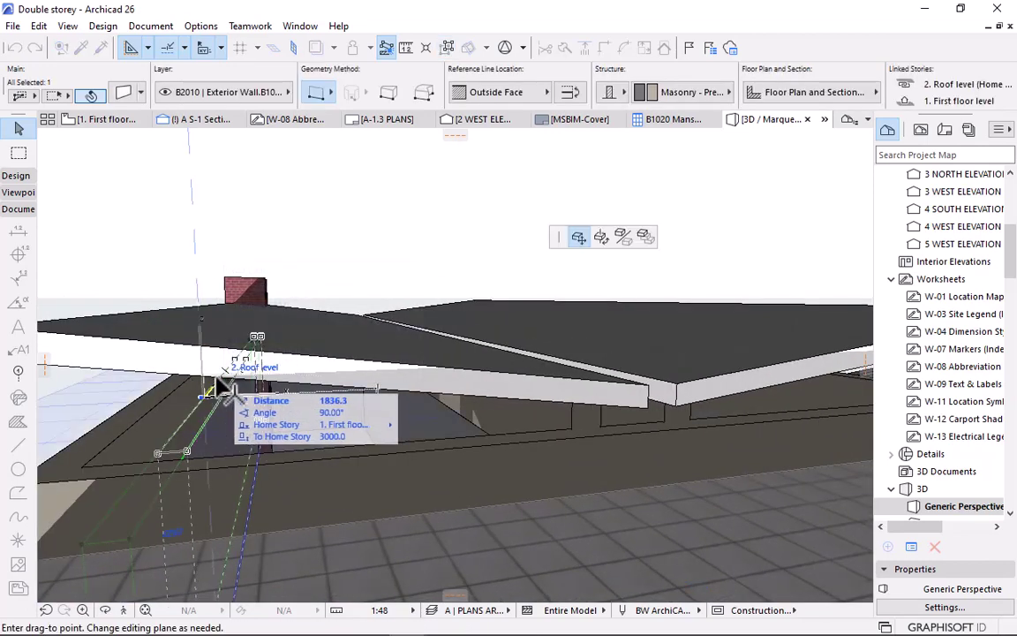
{"action": "middle_click_drag", "start_coordinate": [165, 284], "coordinate": [373, 287], "text": "shift"}
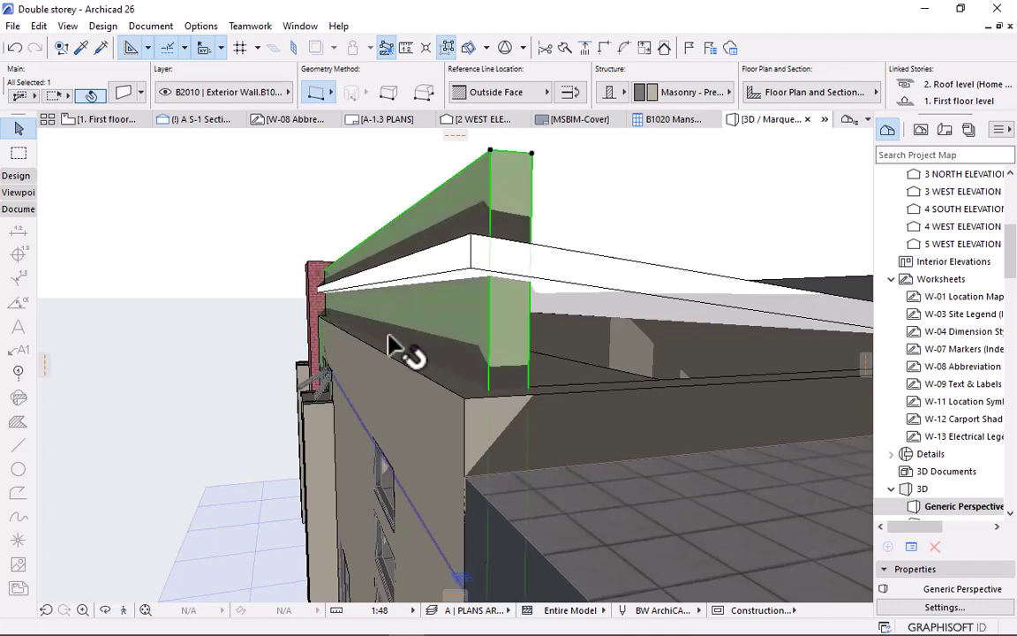
Reduce the height of the selected exterior wall so that its top meets the underside of the roof.
{"action": "middle_click_drag", "start_coordinate": [404, 390], "coordinate": [269, 359], "text": "shift"}
{"action": "middle_click_drag", "start_coordinate": [326, 303], "coordinate": [566, 327], "text": "shift"}
{"action": "middle_click_drag", "start_coordinate": [432, 291], "coordinate": [431, 246], "text": "shift"}
{"action": "left_click", "coordinate": [449, 371]}
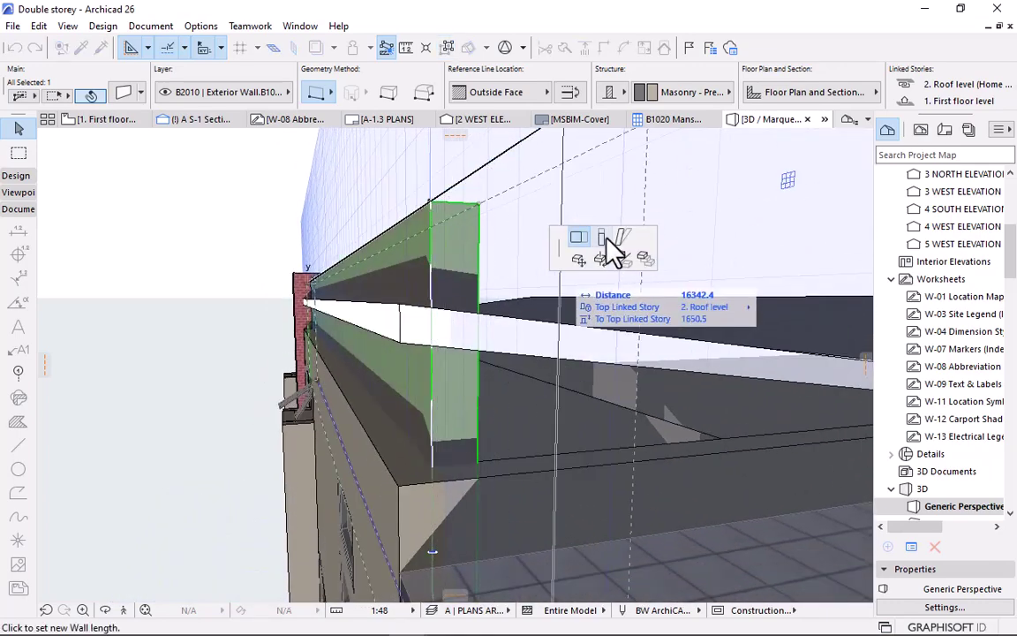
{"action": "left_click", "coordinate": [602, 237]}
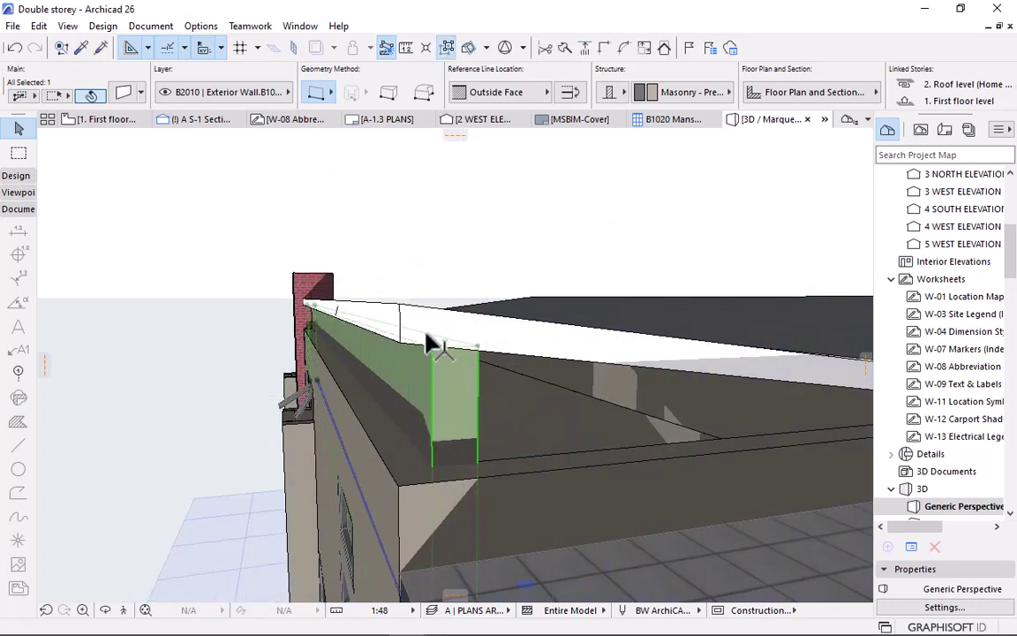
{"action": "middle_click_drag", "start_coordinate": [427, 336], "coordinate": [533, 336], "text": "shift"}
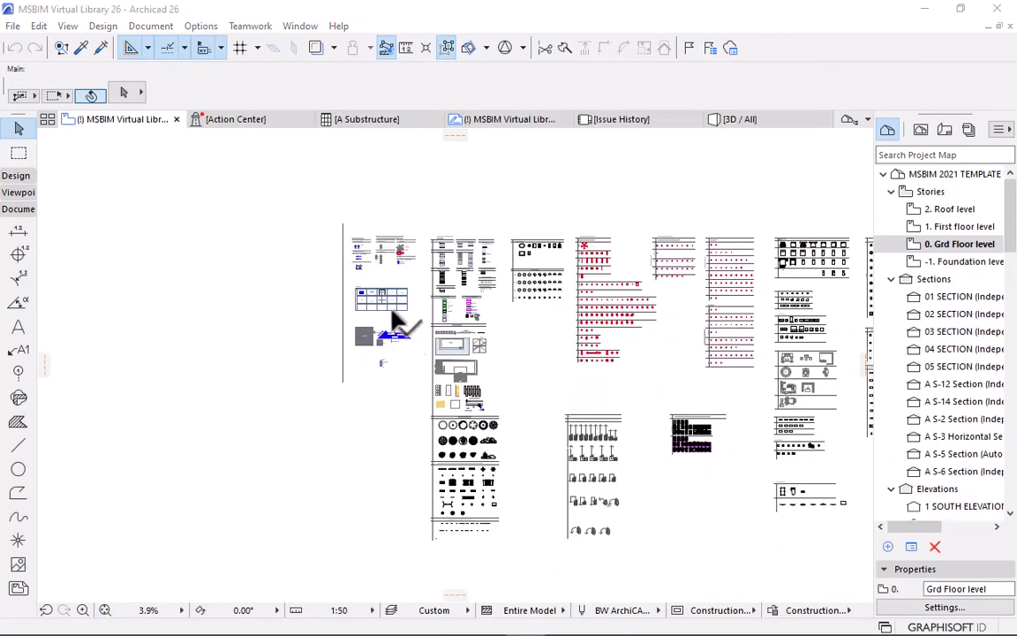
Switch to the MSBIM Virtual Library 26 project and examine the Sitework objects on the ground floor plan.
{"action": "scroll", "coordinate": [397, 322], "scroll_direction": "up", "scroll_amount": 6}
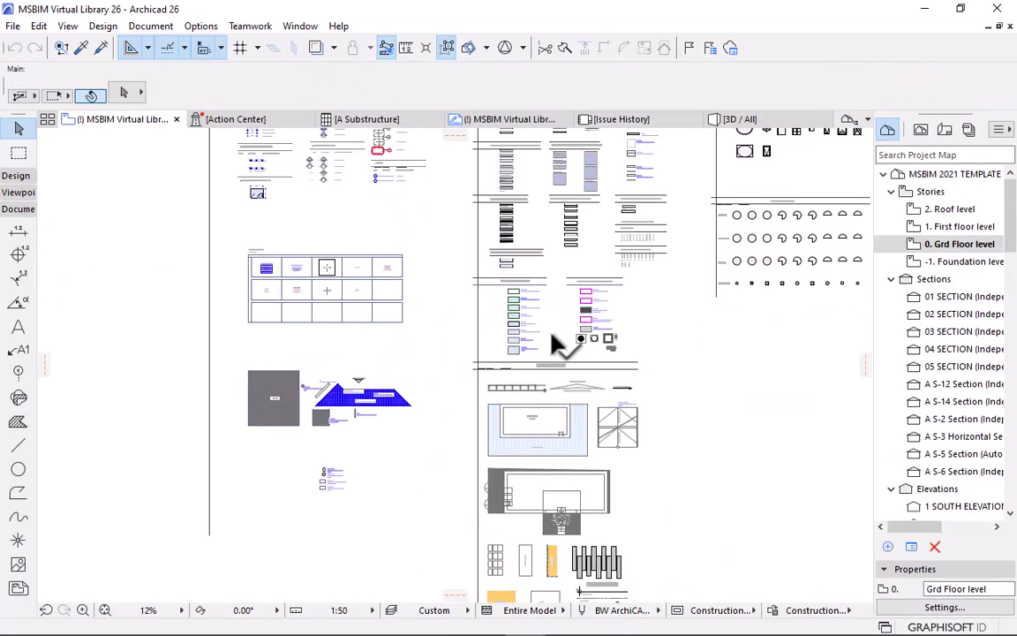
{"action": "middle_click_drag", "start_coordinate": [552, 340], "coordinate": [432, 265]}
{"action": "scroll", "coordinate": [468, 388], "scroll_direction": "up", "scroll_amount": 5}
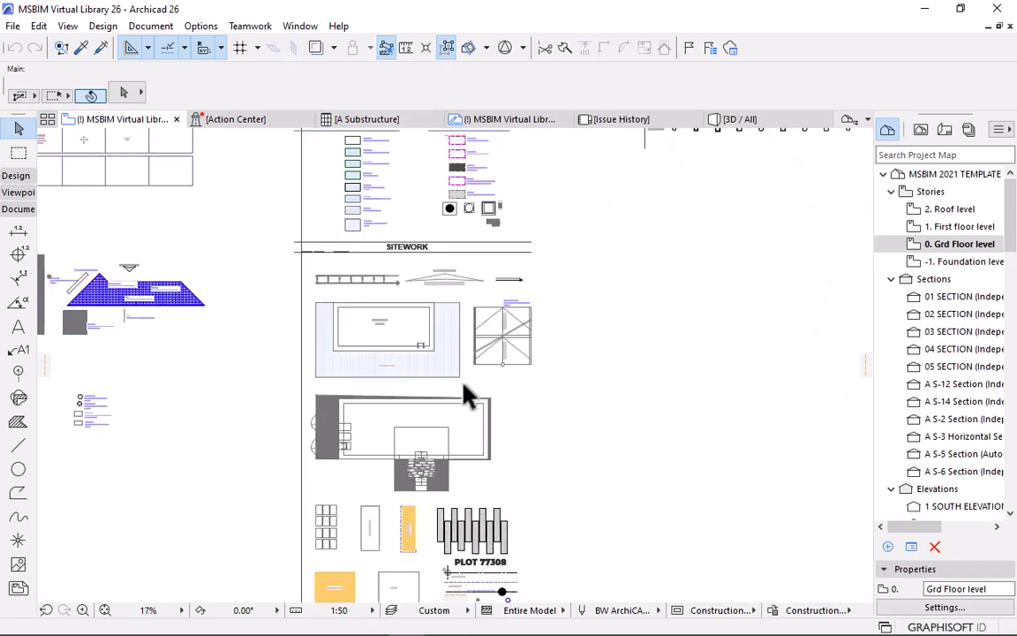
{"action": "scroll", "coordinate": [408, 307], "scroll_direction": "up", "scroll_amount": 2}
{"action": "scroll", "coordinate": [551, 264], "scroll_direction": "down", "scroll_amount": 2}
{"action": "middle_click_drag", "start_coordinate": [558, 266], "coordinate": [395, 314]}
{"action": "scroll", "coordinate": [430, 409], "scroll_direction": "down", "scroll_amount": 3}
{"action": "middle_click_drag", "start_coordinate": [432, 387], "coordinate": [399, 187]}
{"action": "scroll", "coordinate": [370, 411], "scroll_direction": "up", "scroll_amount": 2}
{"action": "scroll", "coordinate": [370, 424], "scroll_direction": "up", "scroll_amount": 2}
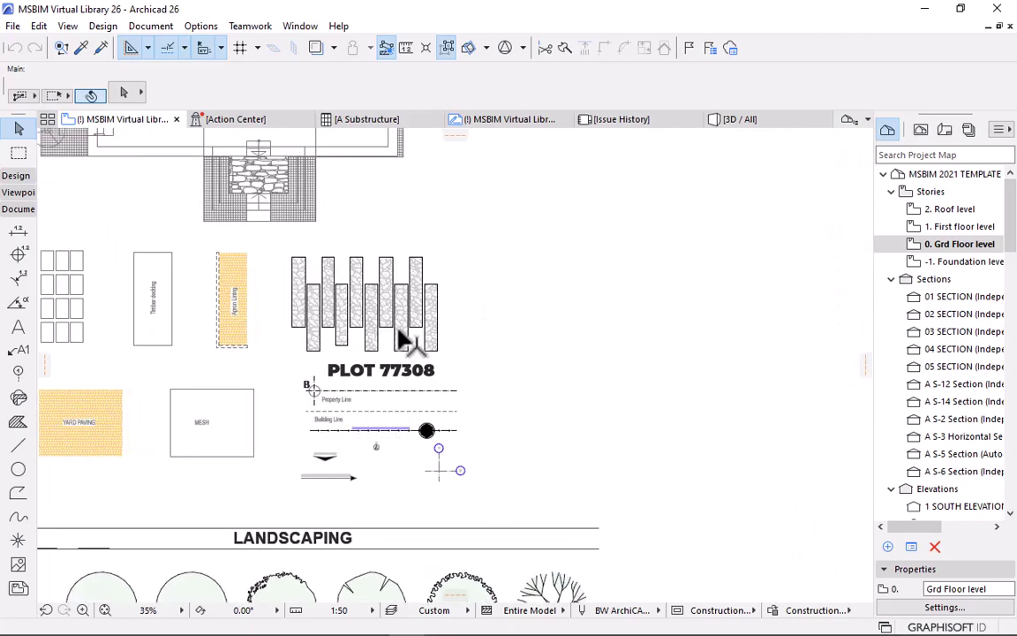
Examine the library's landscaping plants, athletic, recreational and playfield objects, and the staircase types.
{"action": "scroll", "coordinate": [401, 345], "scroll_direction": "down", "scroll_amount": 6}
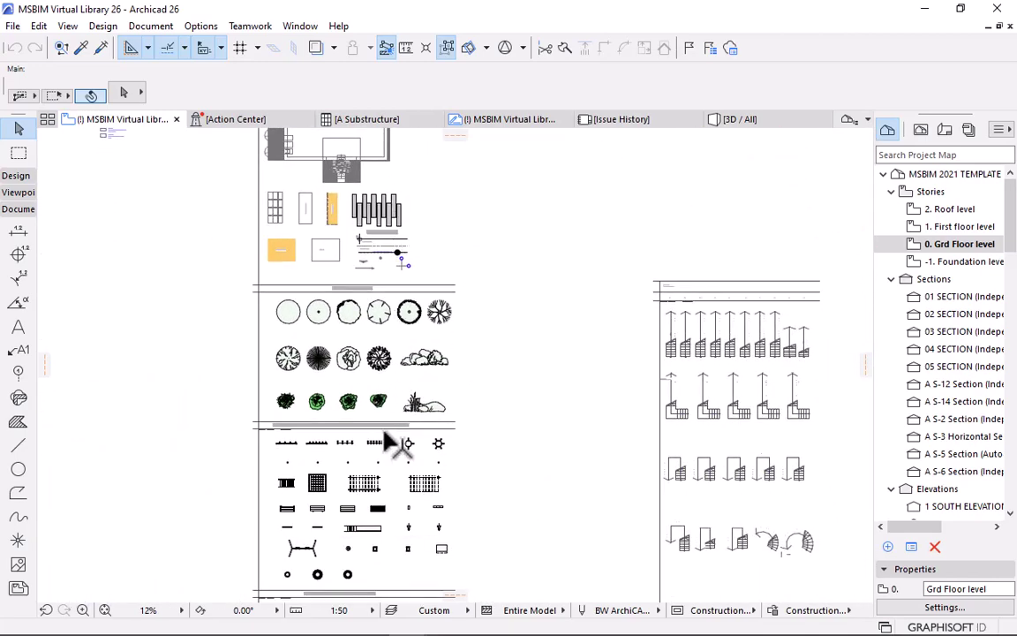
{"action": "scroll", "coordinate": [358, 540], "scroll_direction": "up", "scroll_amount": 3}
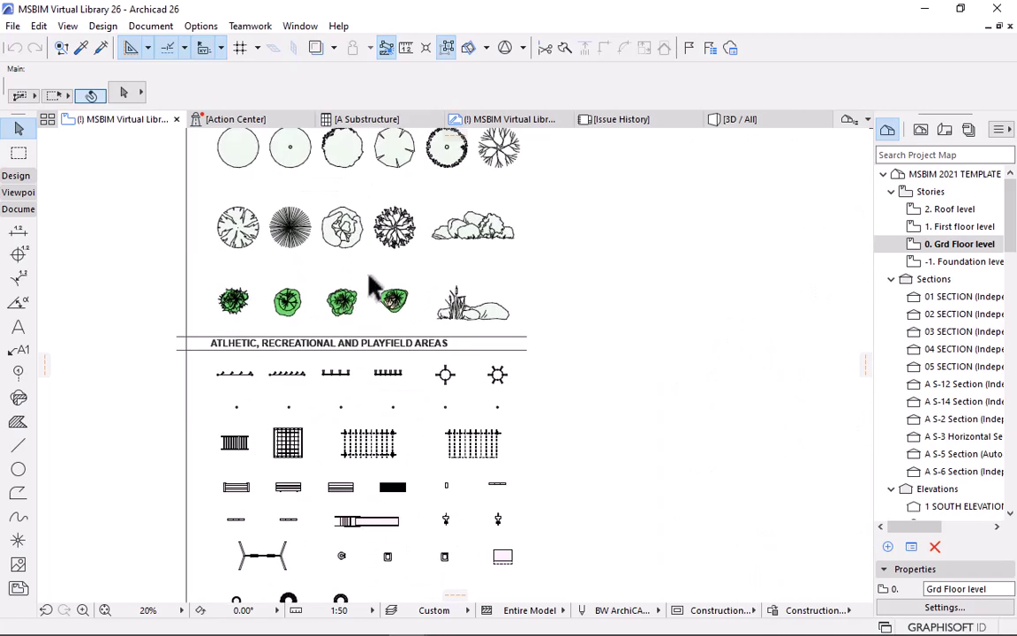
{"action": "scroll", "coordinate": [459, 273], "scroll_direction": "down", "scroll_amount": 3}
{"action": "middle_click_drag", "start_coordinate": [489, 267], "coordinate": [391, 305]}
{"action": "scroll", "coordinate": [354, 361], "scroll_direction": "up", "scroll_amount": 2}
{"action": "middle_click_drag", "start_coordinate": [648, 373], "coordinate": [325, 381]}
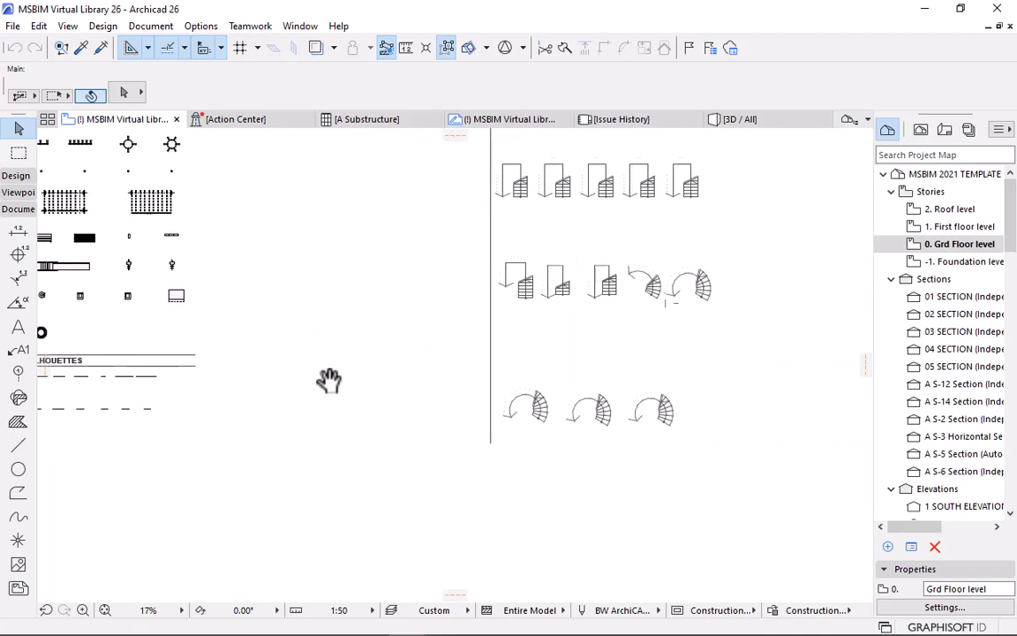
{"action": "scroll", "coordinate": [637, 296], "scroll_direction": "down", "scroll_amount": 6}
Examine the 2D and 3D custom-made curtain wall panels in the library.
{"action": "middle_click_drag", "start_coordinate": [642, 291], "coordinate": [415, 397]}
{"action": "scroll", "coordinate": [481, 223], "scroll_direction": "up", "scroll_amount": 7}
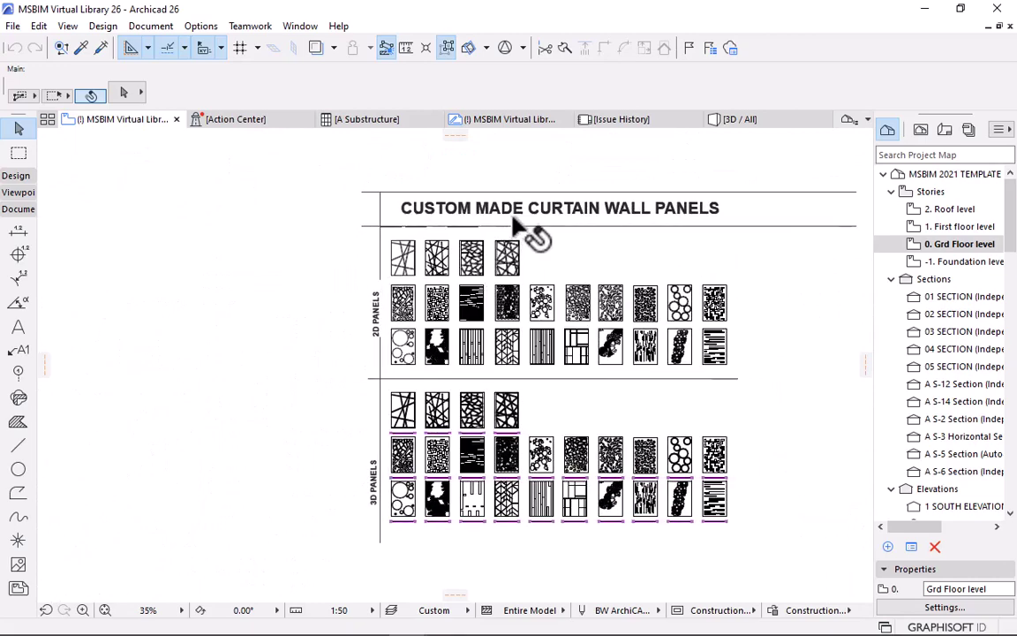
{"action": "scroll", "coordinate": [685, 228], "scroll_direction": "down", "scroll_amount": 3}
{"action": "middle_click_drag", "start_coordinate": [685, 228], "coordinate": [509, 252]}
{"action": "scroll", "coordinate": [490, 304], "scroll_direction": "down", "scroll_amount": 1}
{"action": "middle_click_drag", "start_coordinate": [509, 322], "coordinate": [346, 307]}
{"action": "scroll", "coordinate": [624, 297], "scroll_direction": "up", "scroll_amount": 2}
{"action": "scroll", "coordinate": [620, 288], "scroll_direction": "down", "scroll_amount": 4}
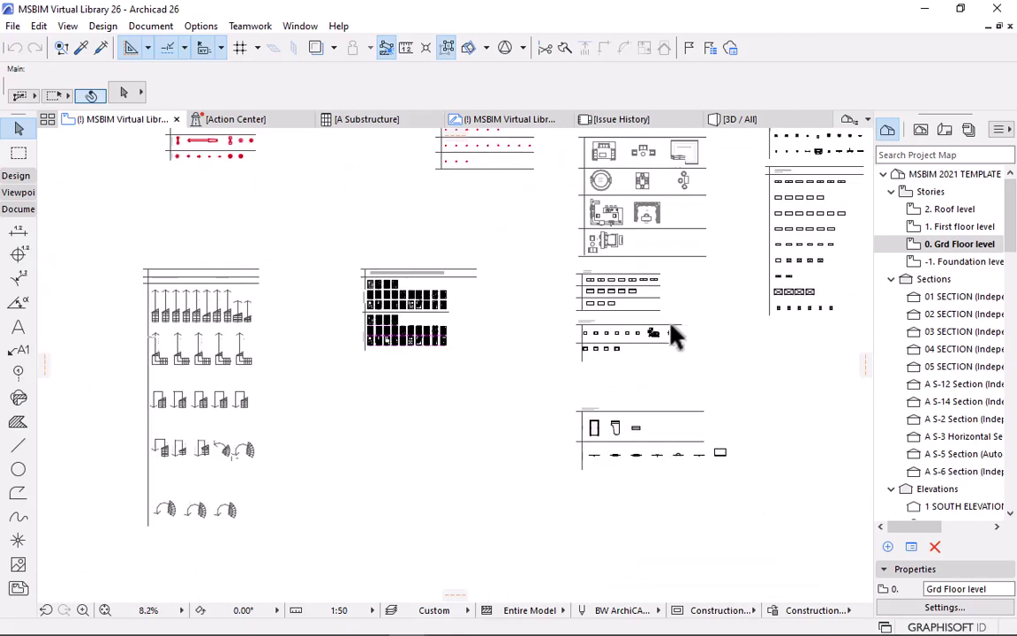
Examine the library's furniture, office layouts, and bathroom and sanitary fixtures.
{"action": "middle_click_drag", "start_coordinate": [674, 334], "coordinate": [343, 327]}
{"action": "scroll", "coordinate": [548, 324], "scroll_direction": "down", "scroll_amount": 2}
{"action": "middle_click_drag", "start_coordinate": [572, 325], "coordinate": [504, 408]}
{"action": "scroll", "coordinate": [503, 362], "scroll_direction": "up", "scroll_amount": 2}
{"action": "scroll", "coordinate": [502, 358], "scroll_direction": "up", "scroll_amount": 3}
{"action": "middle_click_drag", "start_coordinate": [696, 370], "coordinate": [334, 446]}
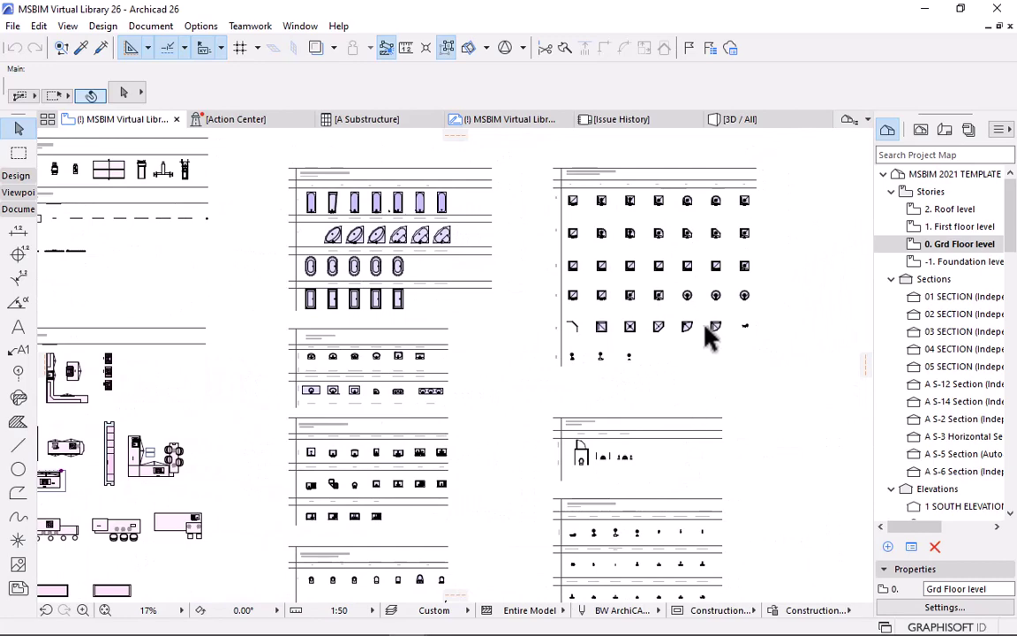
{"action": "scroll", "coordinate": [710, 335], "scroll_direction": "down", "scroll_amount": 1}
{"action": "middle_click_drag", "start_coordinate": [706, 334], "coordinate": [468, 277]}
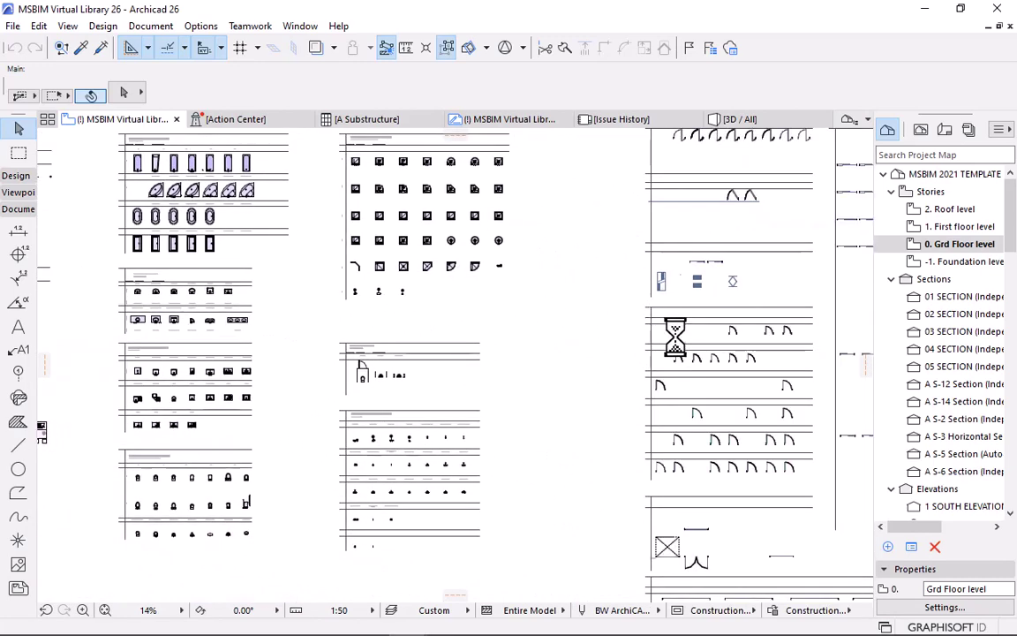
{"action": "middle_click_drag", "start_coordinate": [746, 288], "coordinate": [545, 430]}
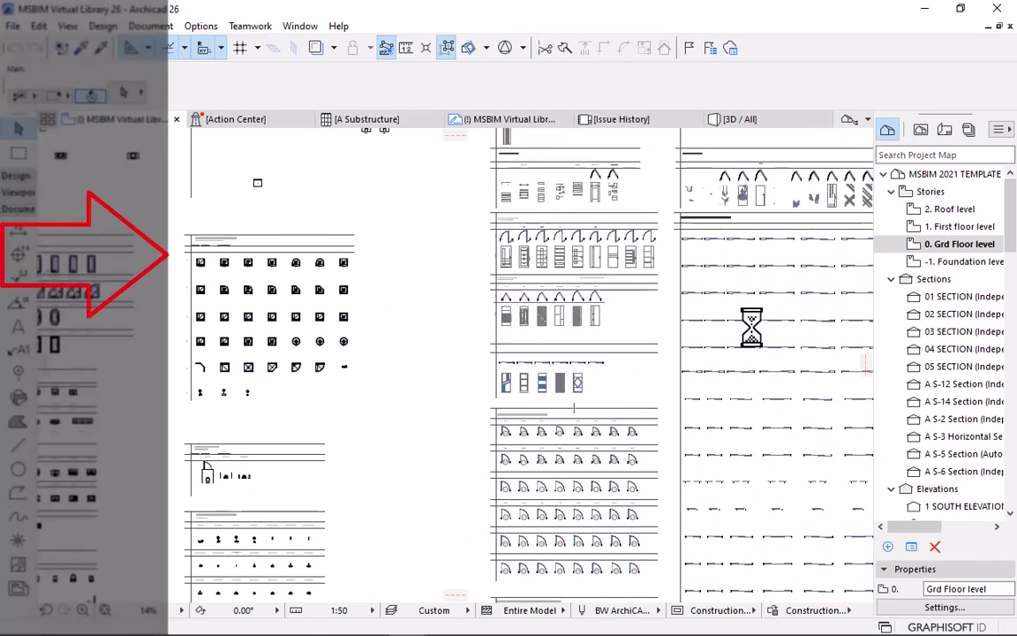
Examine the library's hinged and sliding door designs, including the doors under C10 Interior Construction.
{"action": "scroll", "coordinate": [694, 298], "scroll_direction": "down", "scroll_amount": 1}
{"action": "middle_click_drag", "start_coordinate": [694, 297], "coordinate": [584, 389]}
{"action": "scroll", "coordinate": [587, 382], "scroll_direction": "up", "scroll_amount": 2}
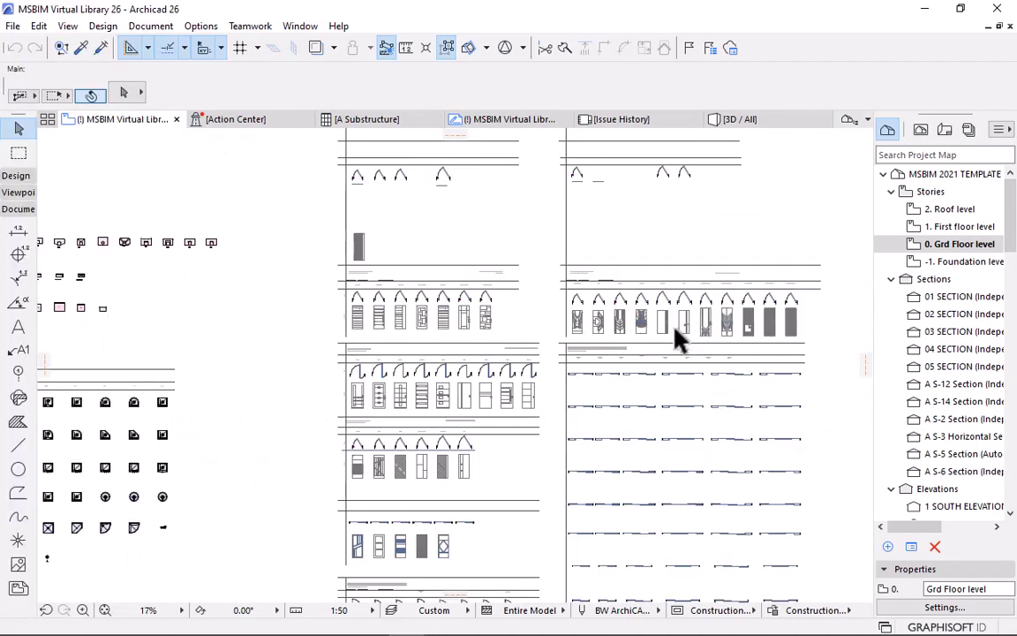
{"action": "scroll", "coordinate": [676, 335], "scroll_direction": "up", "scroll_amount": 2}
{"action": "scroll", "coordinate": [300, 256], "scroll_direction": "up", "scroll_amount": 2}
{"action": "scroll", "coordinate": [300, 256], "scroll_direction": "up", "scroll_amount": 2}
{"action": "middle_click_drag", "start_coordinate": [295, 261], "coordinate": [341, 347]}
{"action": "scroll", "coordinate": [341, 347], "scroll_direction": "up", "scroll_amount": 2}
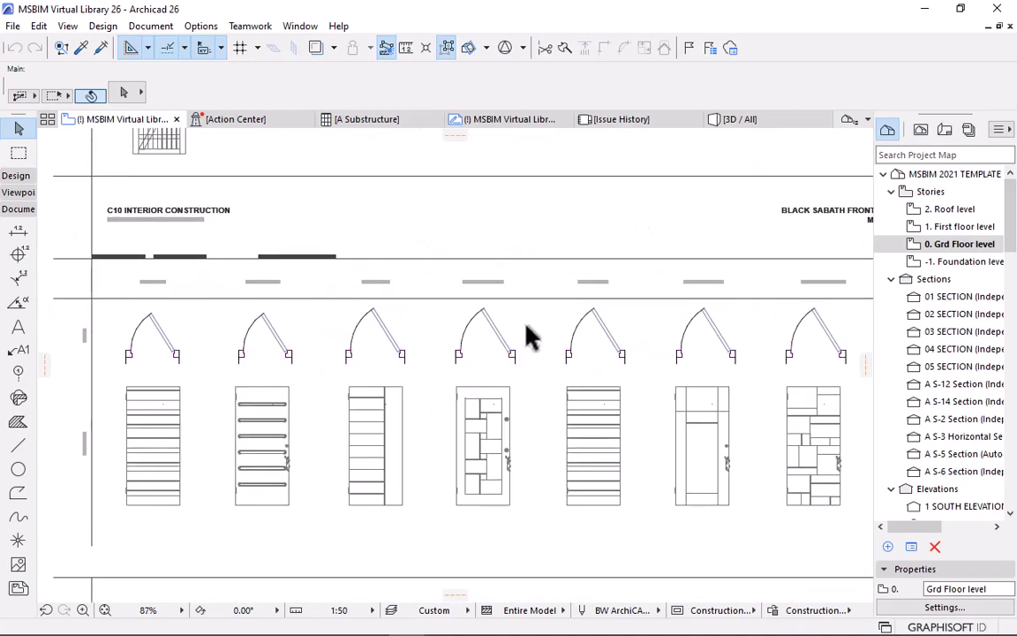
{"action": "scroll", "coordinate": [518, 324], "scroll_direction": "up", "scroll_amount": 2}
{"action": "middle_click_drag", "start_coordinate": [368, 299], "coordinate": [529, 377]}
{"action": "scroll", "coordinate": [402, 345], "scroll_direction": "down", "scroll_amount": 2}
{"action": "scroll", "coordinate": [572, 386], "scroll_direction": "down", "scroll_amount": 1}
{"action": "scroll", "coordinate": [406, 353], "scroll_direction": "up", "scroll_amount": 1}
{"action": "scroll", "coordinate": [680, 421], "scroll_direction": "up", "scroll_amount": 1}
{"action": "middle_click_drag", "start_coordinate": [681, 421], "coordinate": [568, 245]}
{"action": "scroll", "coordinate": [587, 296], "scroll_direction": "down", "scroll_amount": 2}
{"action": "scroll", "coordinate": [592, 305], "scroll_direction": "down", "scroll_amount": 2}
{"action": "middle_click_drag", "start_coordinate": [626, 290], "coordinate": [534, 281]}
{"action": "middle_click_drag", "start_coordinate": [622, 331], "coordinate": [493, 274]}
{"action": "scroll", "coordinate": [496, 328], "scroll_direction": "down", "scroll_amount": 2}
{"action": "middle_click_drag", "start_coordinate": [496, 328], "coordinate": [498, 244]}
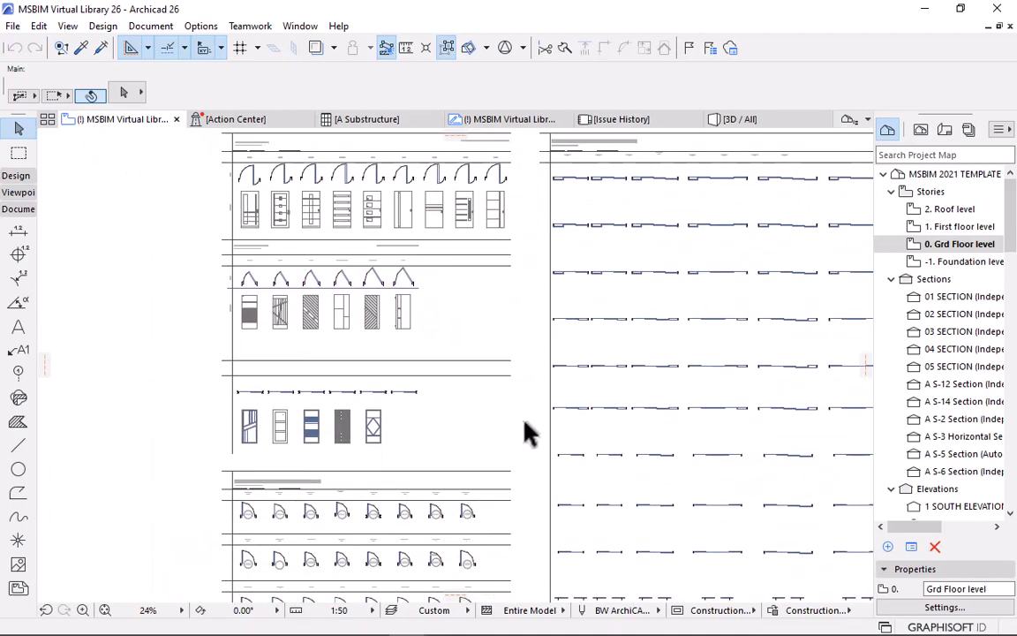
Examine the opening types listed beyond the doors under B20 Exterior Vertical Enclosures.
{"action": "middle_click_drag", "start_coordinate": [581, 438], "coordinate": [484, 385]}
{"action": "scroll", "coordinate": [484, 386], "scroll_direction": "down", "scroll_amount": 2}
{"action": "middle_click_drag", "start_coordinate": [574, 420], "coordinate": [486, 387]}
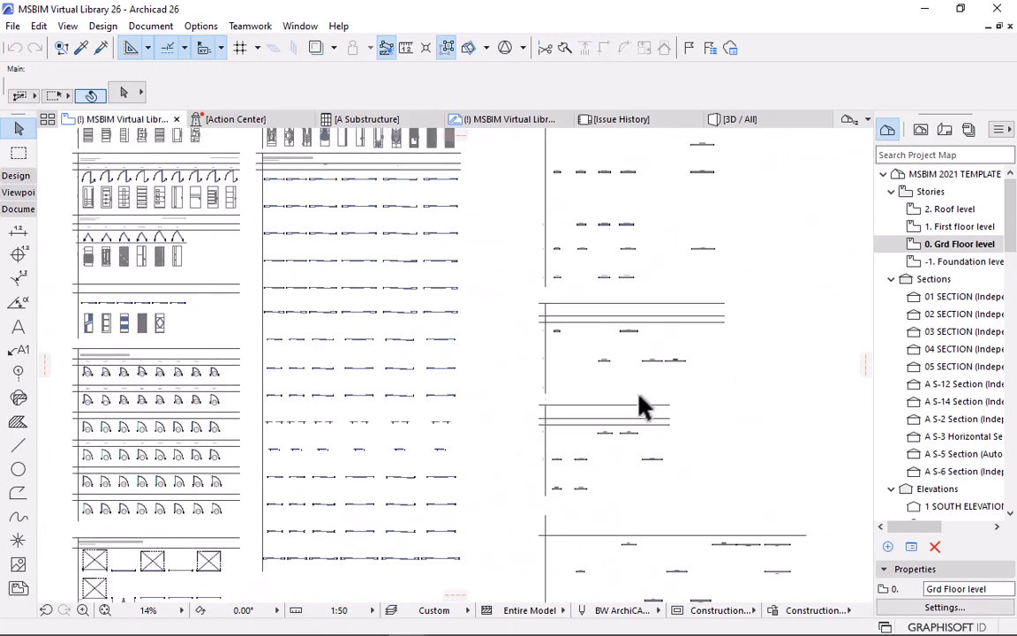
{"action": "scroll", "coordinate": [647, 375], "scroll_direction": "up", "scroll_amount": 3}
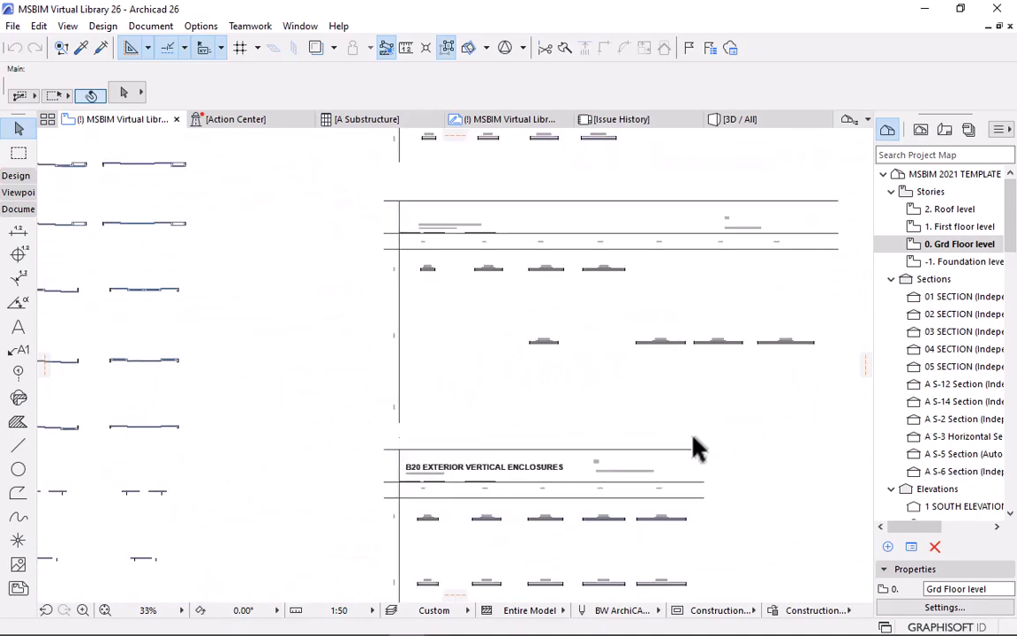
{"action": "scroll", "coordinate": [694, 453], "scroll_direction": "down", "scroll_amount": 5}
{"action": "middle_click_drag", "start_coordinate": [686, 451], "coordinate": [595, 408]}
{"action": "scroll", "coordinate": [613, 447], "scroll_direction": "down", "scroll_amount": 2}
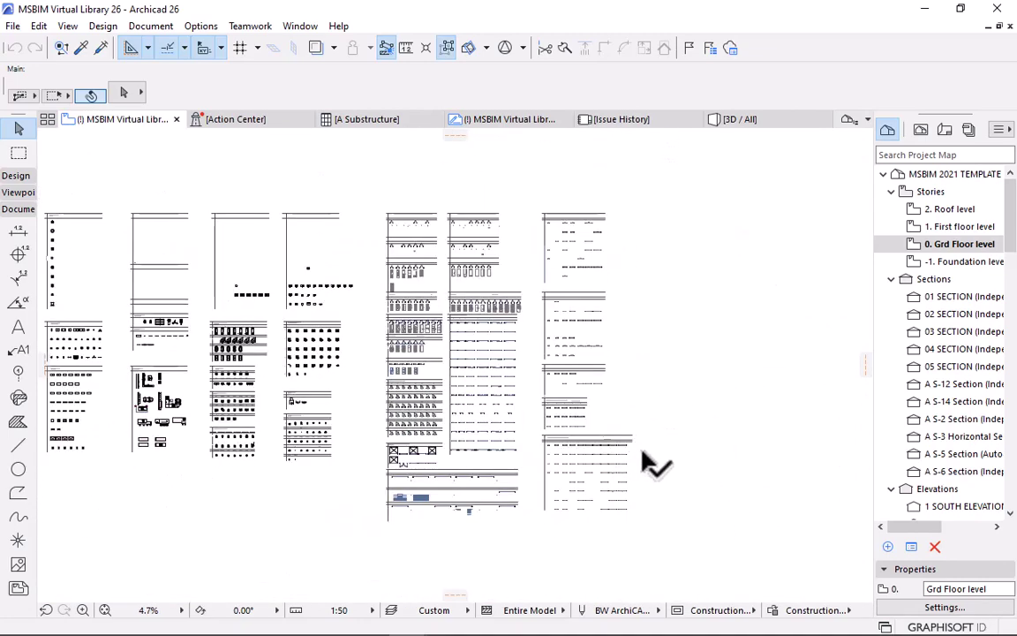
Examine the three rows of wide panelled door designs below the B20 Exterior Vertical Enclosures heading.
{"action": "scroll", "coordinate": [470, 515], "scroll_direction": "up", "scroll_amount": 8}
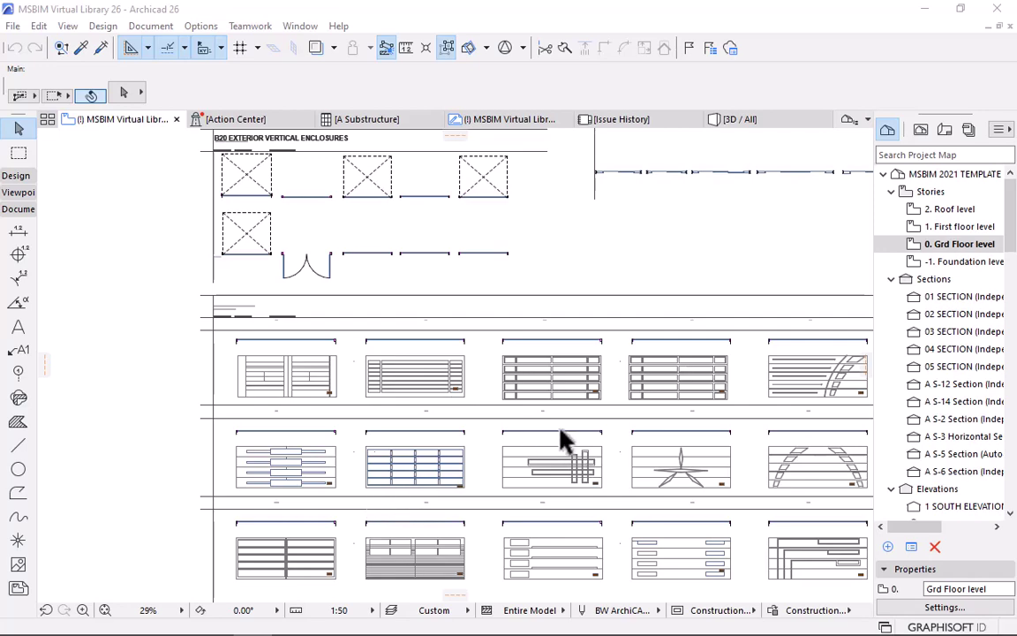
{"action": "scroll", "coordinate": [703, 390], "scroll_direction": "up", "scroll_amount": 3}
{"action": "middle_click_drag", "start_coordinate": [704, 391], "coordinate": [675, 404]}
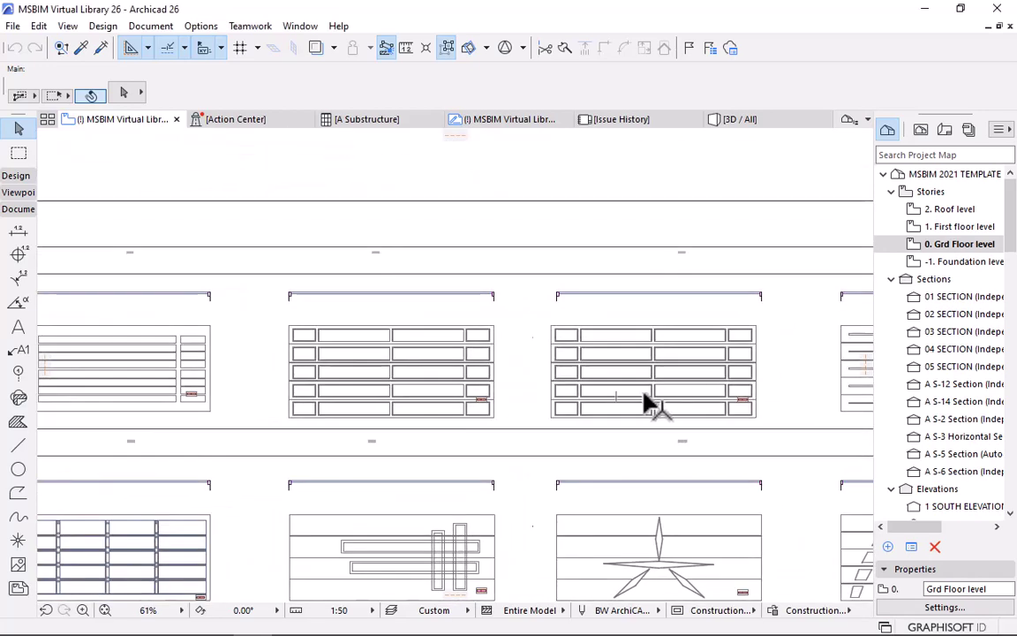
{"action": "scroll", "coordinate": [688, 404], "scroll_direction": "down", "scroll_amount": 3}
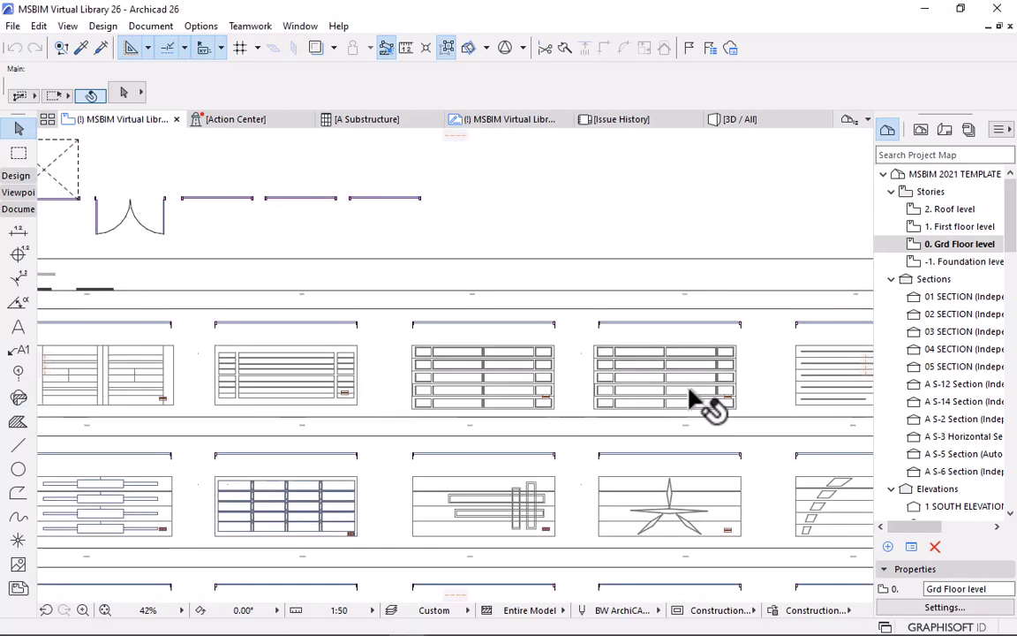
{"action": "scroll", "coordinate": [685, 384], "scroll_direction": "down", "scroll_amount": 1}
{"action": "middle_click_drag", "start_coordinate": [685, 384], "coordinate": [585, 360]}
{"action": "scroll", "coordinate": [585, 357], "scroll_direction": "down", "scroll_amount": 2}
{"action": "scroll", "coordinate": [338, 375], "scroll_direction": "up", "scroll_amount": 5}
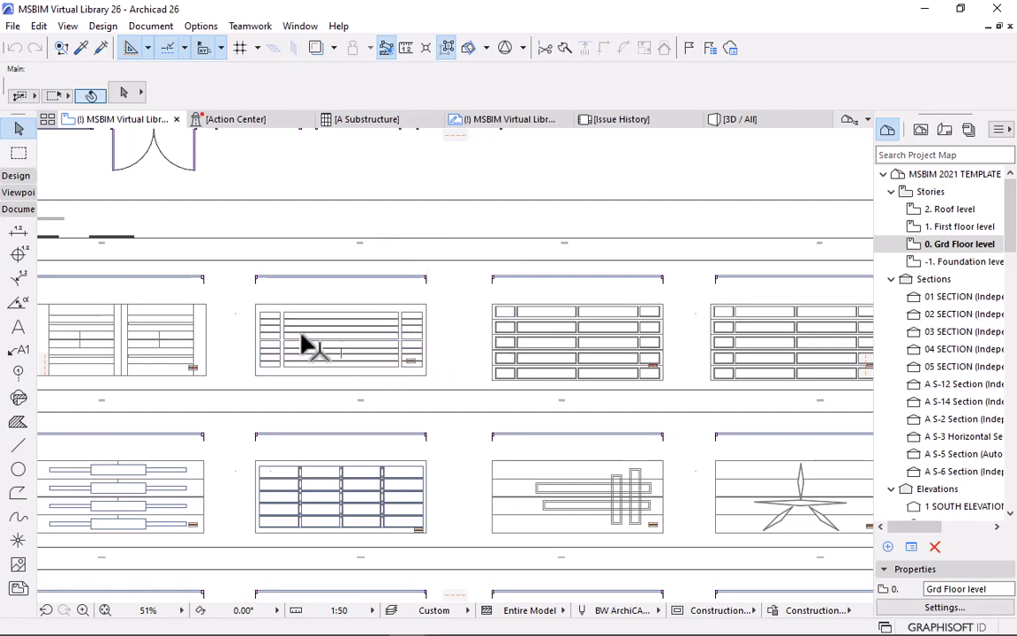
{"action": "mouse_move", "coordinate": [291, 332]}
{"action": "middle_mouse_down"}
{"action": "mouse_move", "coordinate": [345, 339]}
{"action": "mouse_move", "coordinate": [387, 307]}
{"action": "mouse_move", "coordinate": [380, 276]}
{"action": "middle_mouse_up"}
{"action": "scroll", "coordinate": [399, 404], "scroll_direction": "down", "scroll_amount": 3}
{"action": "middle_click_drag", "start_coordinate": [399, 404], "coordinate": [391, 352]}
{"action": "scroll", "coordinate": [288, 479], "scroll_direction": "up", "scroll_amount": 4}
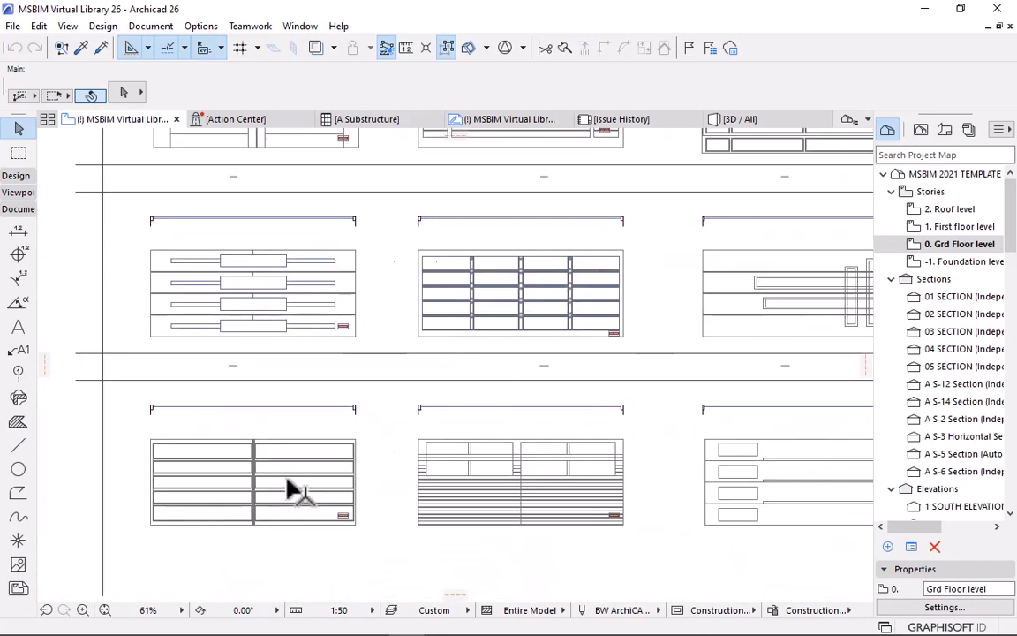
{"action": "left_click", "coordinate": [292, 484]}
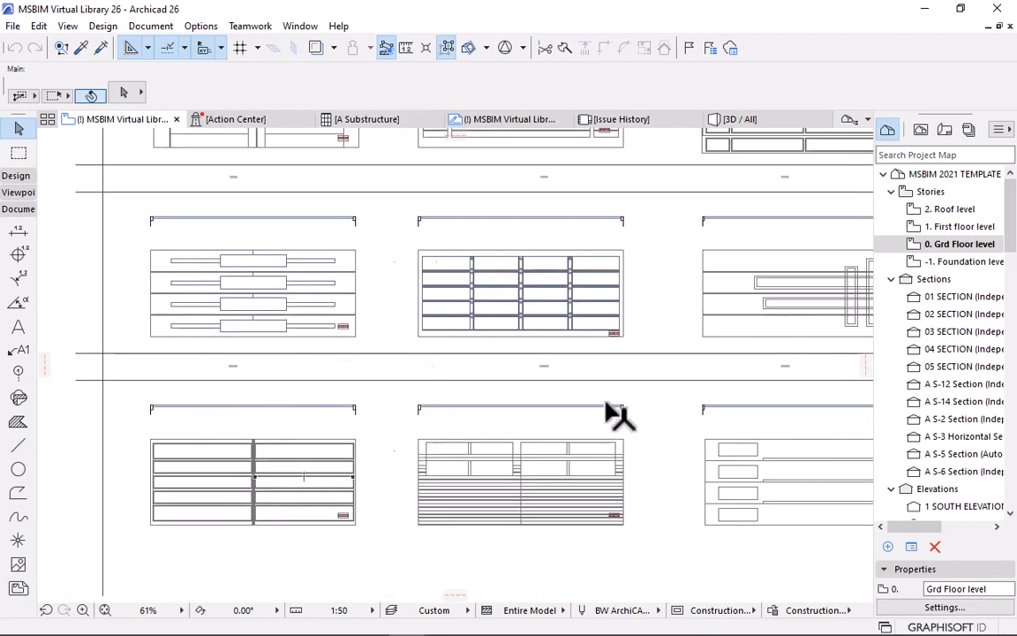
{"action": "scroll", "coordinate": [618, 415], "scroll_direction": "up", "scroll_amount": 2}
{"action": "middle_click_drag", "start_coordinate": [659, 420], "coordinate": [455, 468]}
{"action": "middle_click_drag", "start_coordinate": [585, 301], "coordinate": [536, 399]}
{"action": "scroll", "coordinate": [536, 399], "scroll_direction": "up", "scroll_amount": 3}
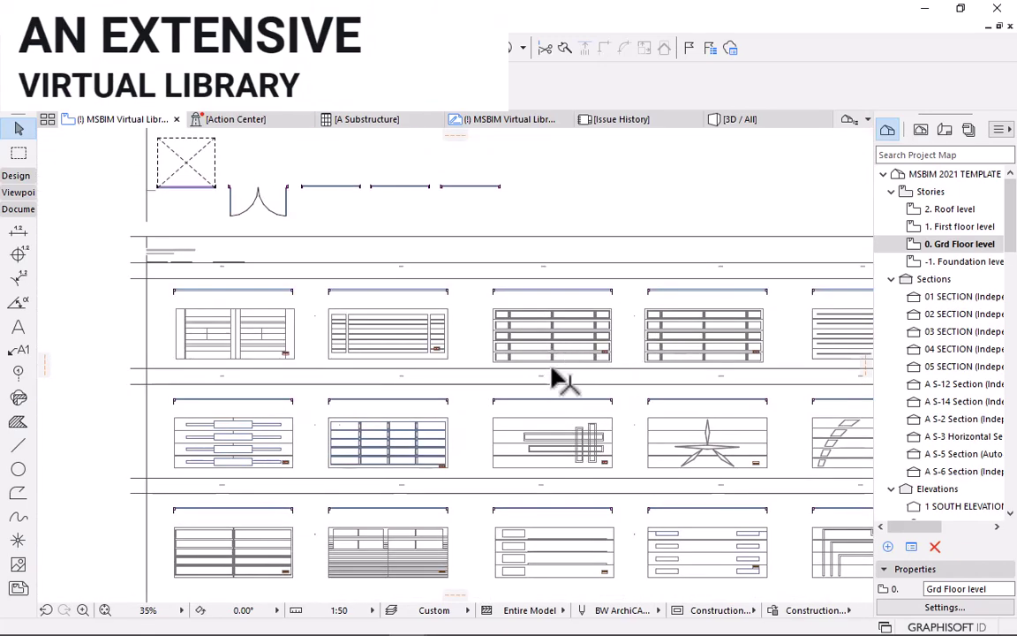
{"action": "scroll", "coordinate": [599, 391], "scroll_direction": "down", "scroll_amount": 2}
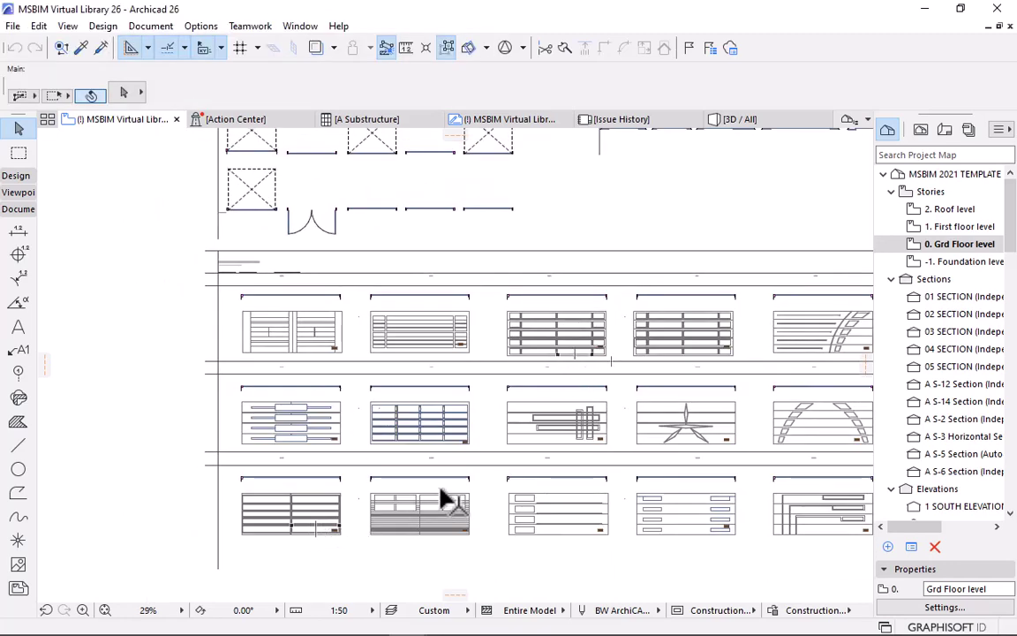
{"action": "scroll", "coordinate": [643, 470], "scroll_direction": "down", "scroll_amount": 1}
{"action": "middle_click_drag", "start_coordinate": [642, 470], "coordinate": [427, 450]}
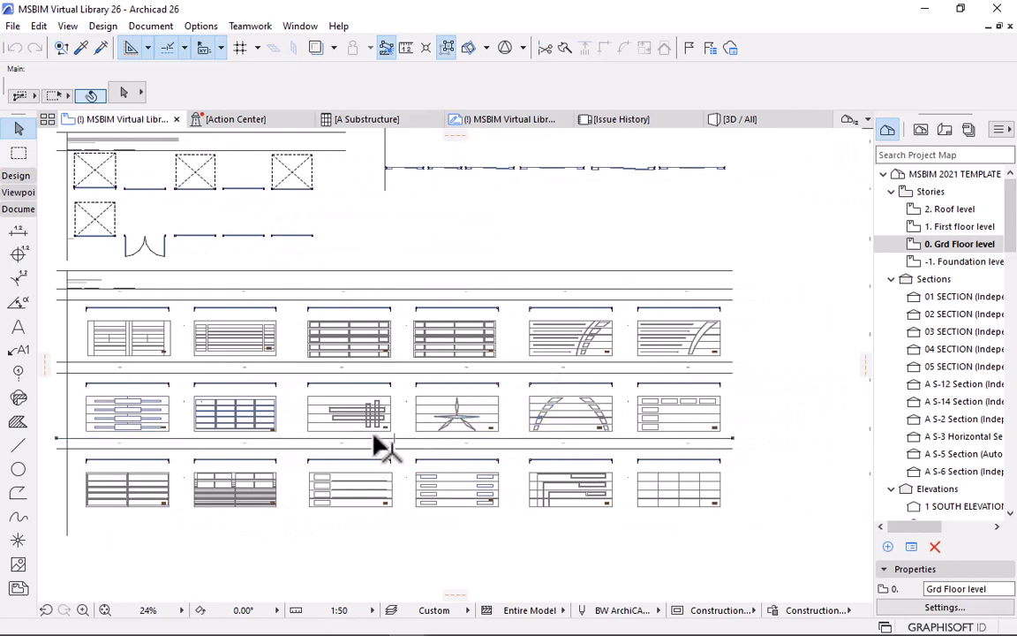
Enclose the three rows of wide panelled doors in a marquee and show them in 3D, fitted to the window.
{"action": "left_click", "coordinate": [18, 152]}
{"action": "left_click", "coordinate": [766, 532]}
{"action": "left_click", "coordinate": [54, 261]}
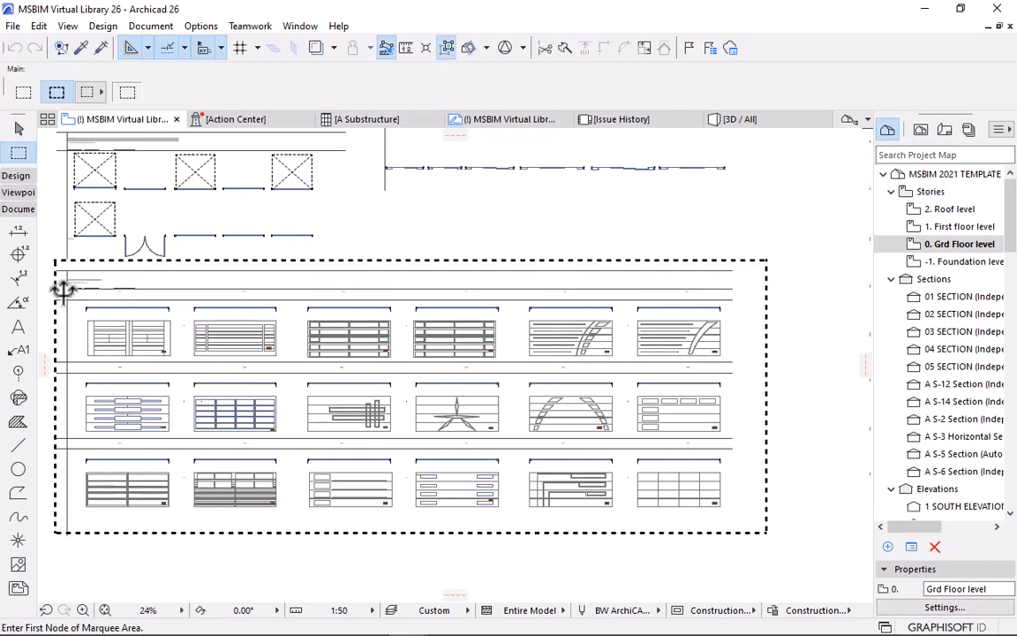
{"action": "key", "text": "F5"}
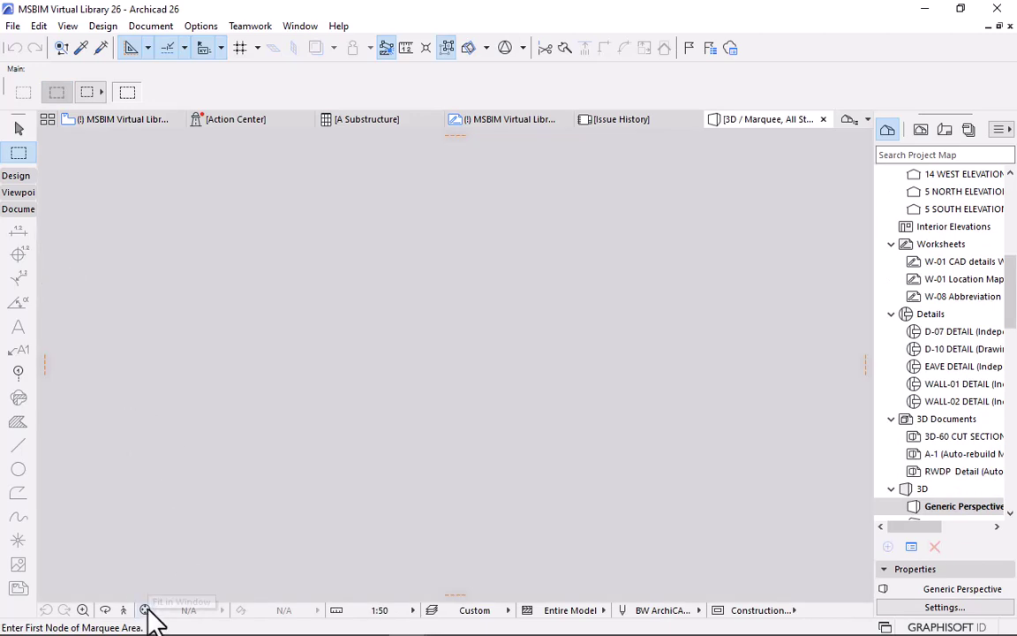
{"action": "left_click", "coordinate": [145, 609]}
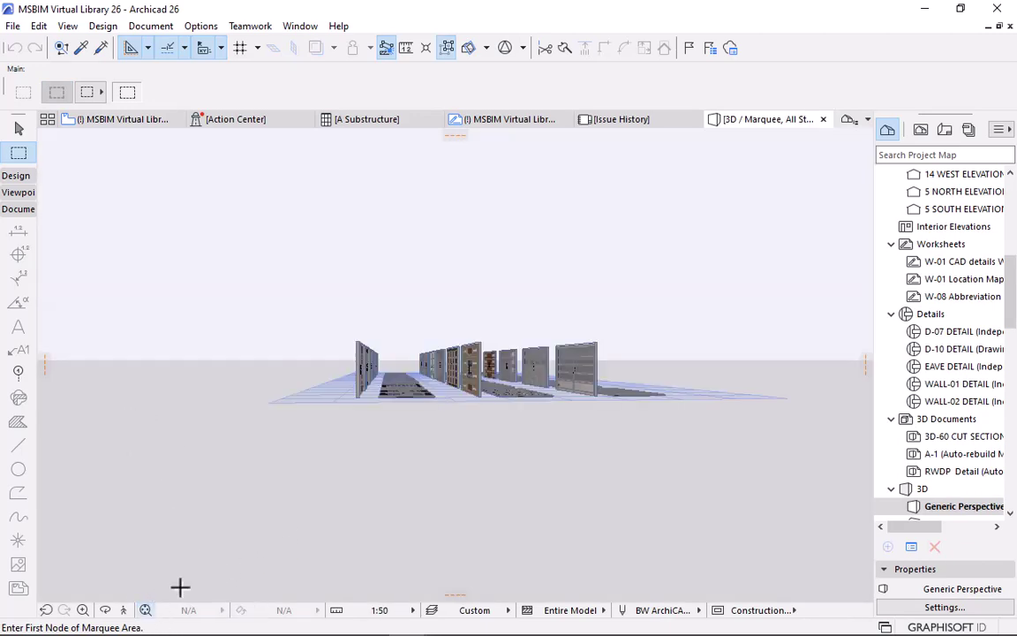
Examine the rows of garage doors in 3D from closer and from other angles.
{"action": "scroll", "coordinate": [433, 409], "scroll_direction": "up", "scroll_amount": 3}
{"action": "middle_click_drag", "start_coordinate": [336, 430], "coordinate": [580, 432], "text": "shift"}
{"action": "scroll", "coordinate": [298, 357], "scroll_direction": "up", "scroll_amount": 5}
{"action": "scroll", "coordinate": [283, 379], "scroll_direction": "up", "scroll_amount": 2}
{"action": "scroll", "coordinate": [204, 398], "scroll_direction": "up", "scroll_amount": 1}
{"action": "middle_click_drag", "start_coordinate": [204, 397], "coordinate": [615, 408]}
Return to the library's floor plan, clear the marquee and copy the last garage door of the first row together with its wall.
{"action": "key", "text": "F2"}
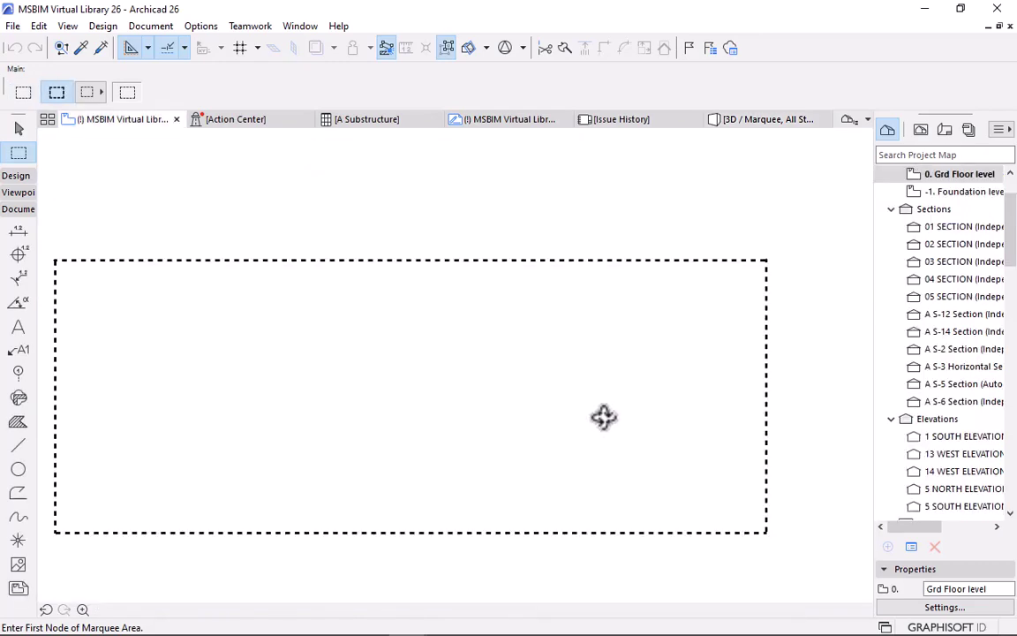
{"action": "key", "text": "Escape"}
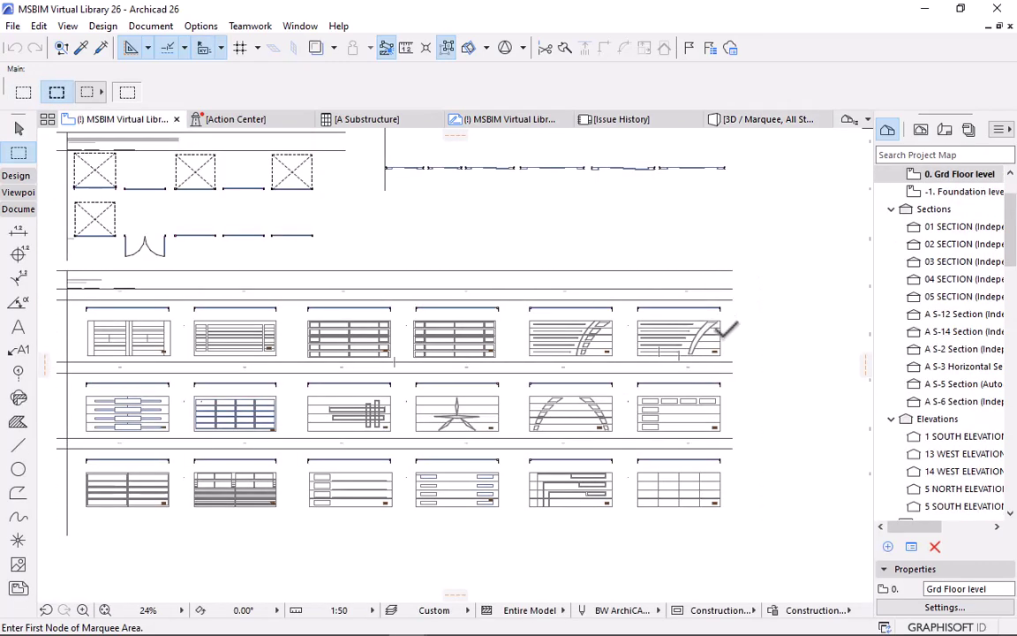
{"action": "scroll", "coordinate": [723, 335], "scroll_direction": "up", "scroll_amount": 4}
{"action": "key", "text": "Escape"}
{"action": "left_click", "coordinate": [737, 281]}
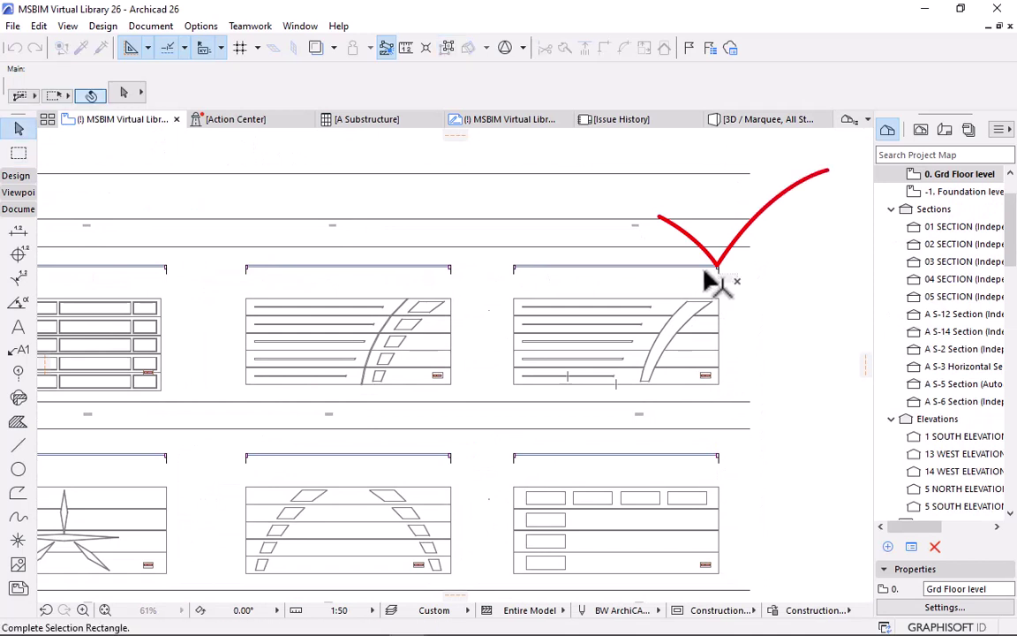
{"action": "left_click", "coordinate": [498, 257]}
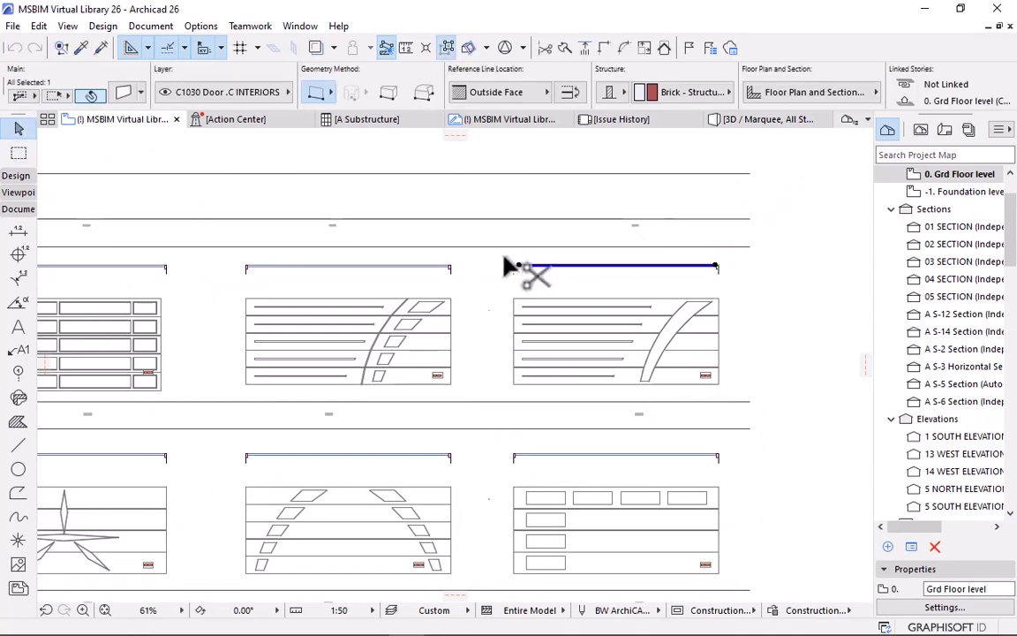
{"action": "key", "text": "ctrl+c"}
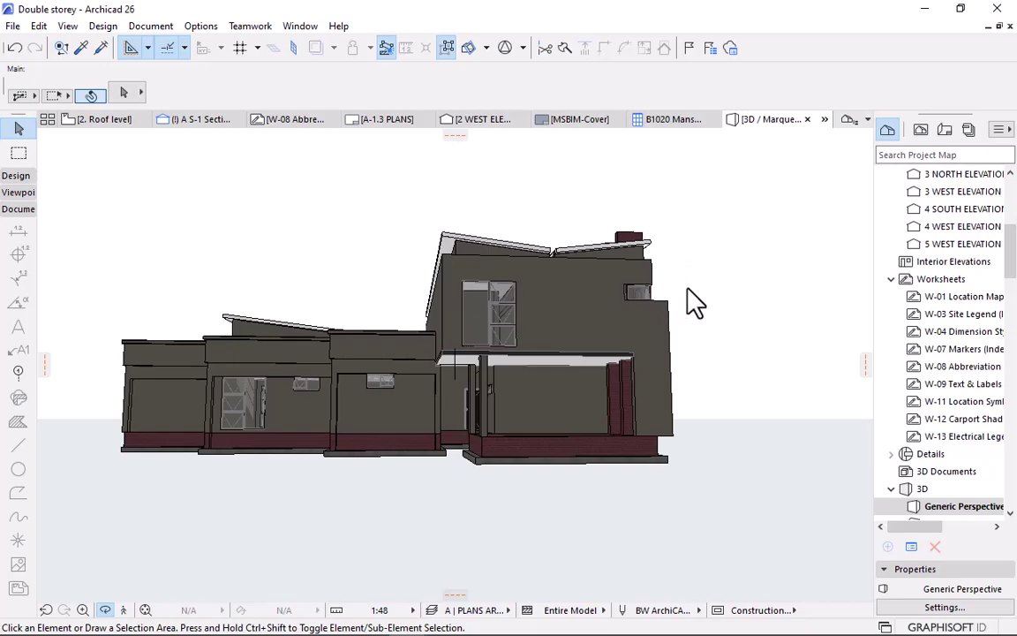
View the house's garage front in 3D, then paste the copied door wall into the ground floor plan and place it below the slab outline.
{"action": "middle_click_drag", "start_coordinate": [696, 302], "coordinate": [318, 330], "text": "shift"}
{"action": "middle_click_drag", "start_coordinate": [706, 323], "coordinate": [475, 302], "text": "shift"}
{"action": "left_click_drag", "start_coordinate": [475, 302], "coordinate": [428, 284]}
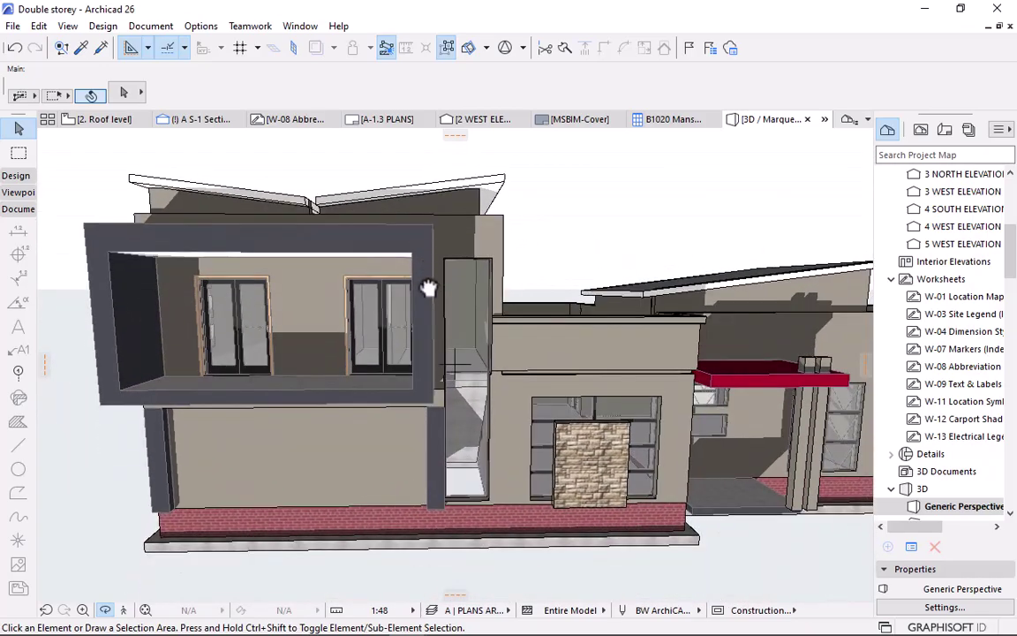
{"action": "key", "text": "F2"}
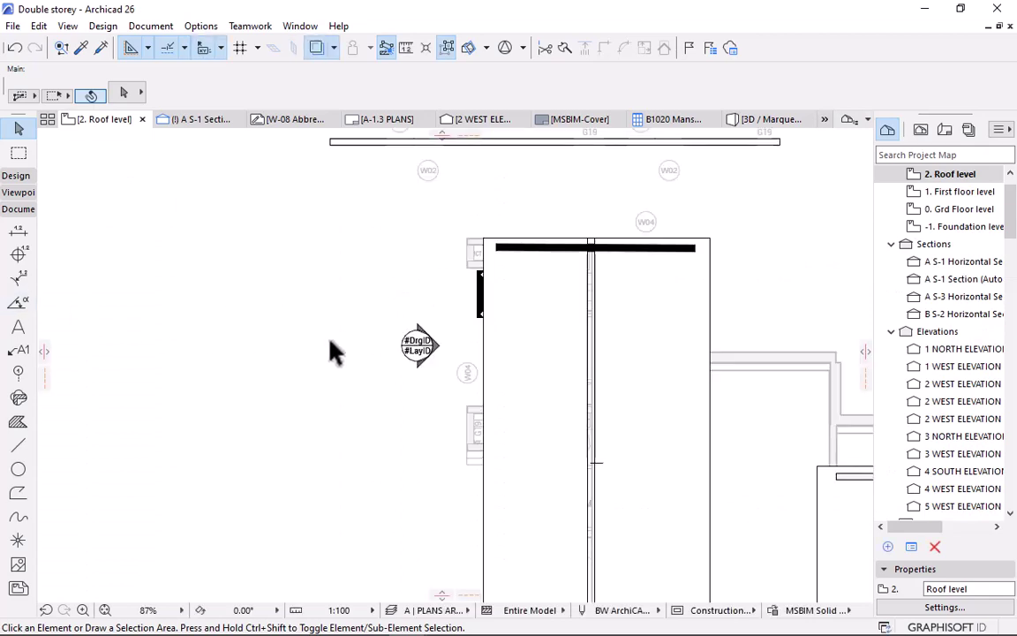
{"action": "scroll", "coordinate": [615, 347], "scroll_direction": "down", "scroll_amount": 3}
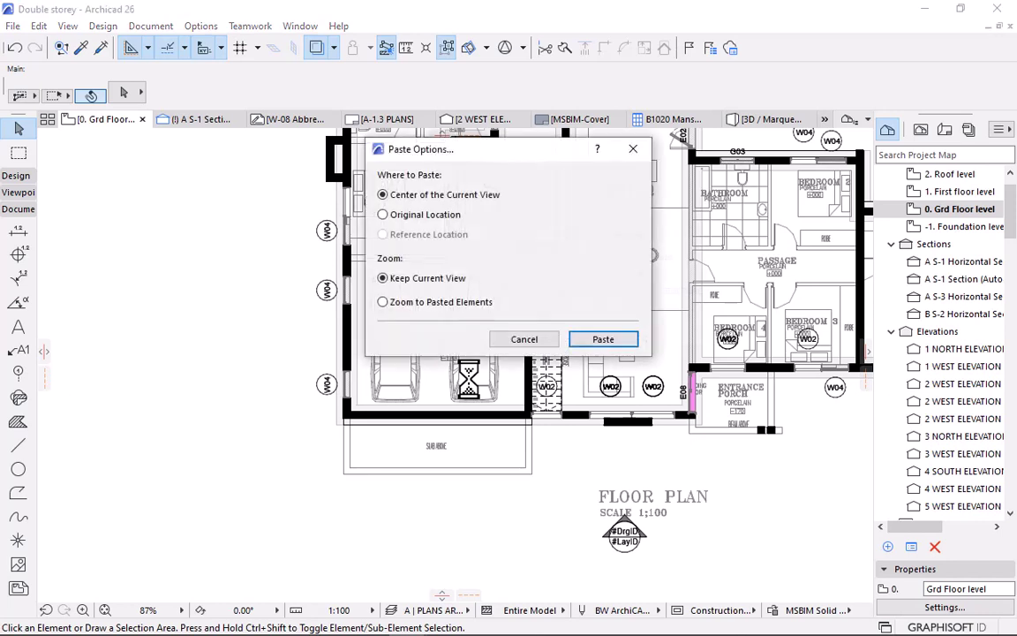
{"action": "left_click", "coordinate": [602, 340]}
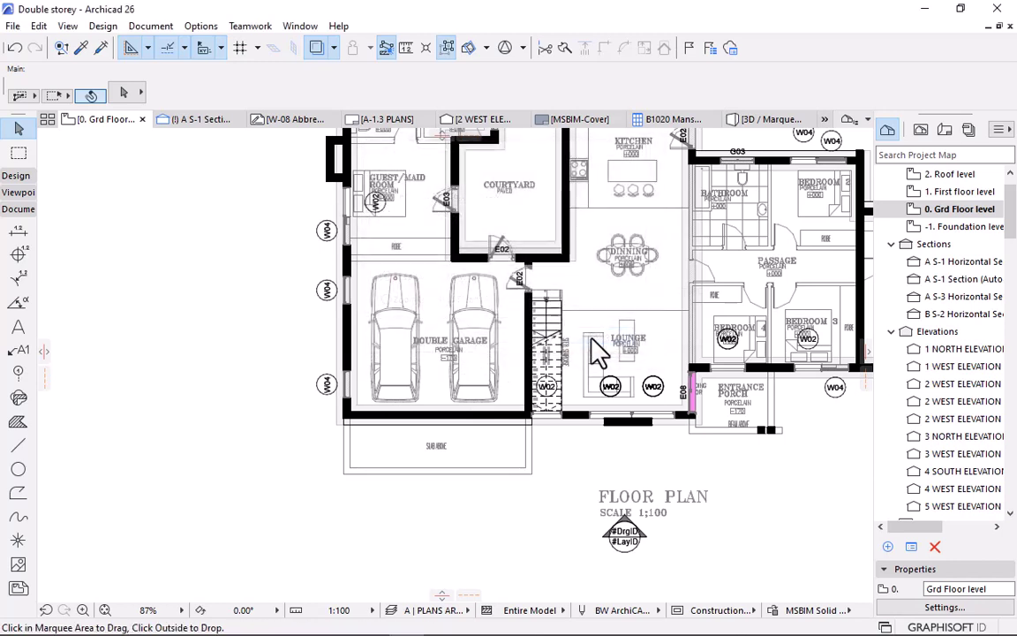
{"action": "left_click", "coordinate": [491, 365]}
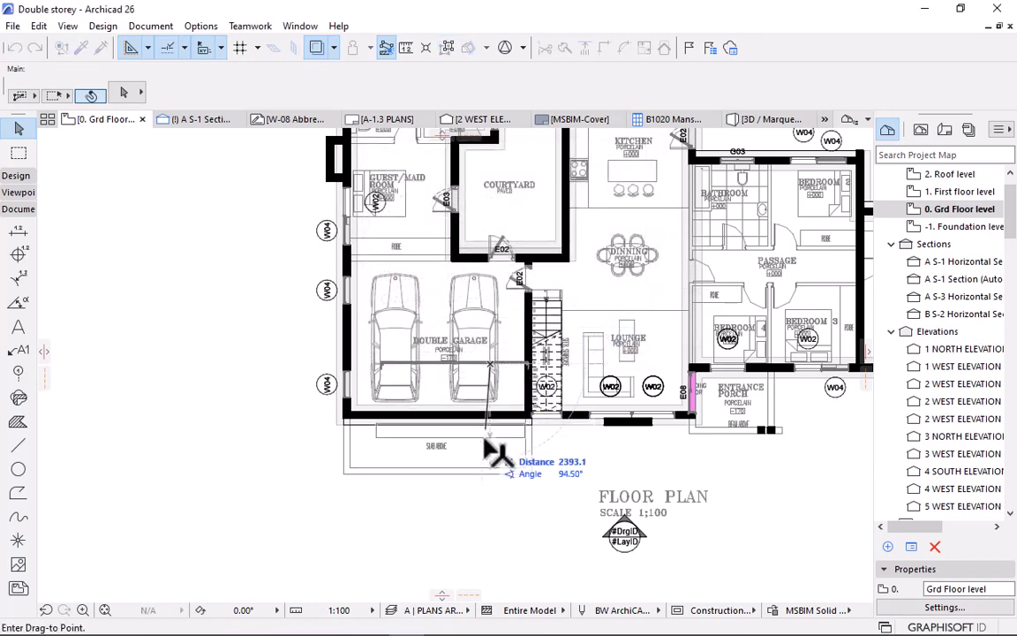
{"action": "left_click", "coordinate": [481, 506]}
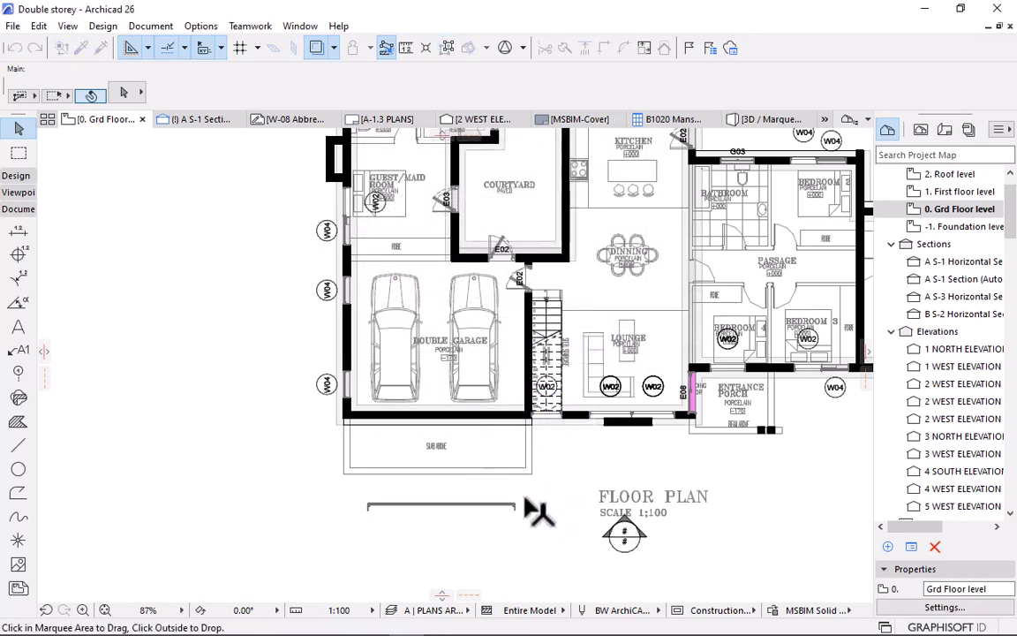
{"action": "left_click", "coordinate": [432, 487]}
Insert the 5000 x 2100 Vertical Sliding Garage Door 23 into the front wall of the double garage.
{"action": "scroll", "coordinate": [362, 504], "scroll_direction": "up", "scroll_amount": 3}
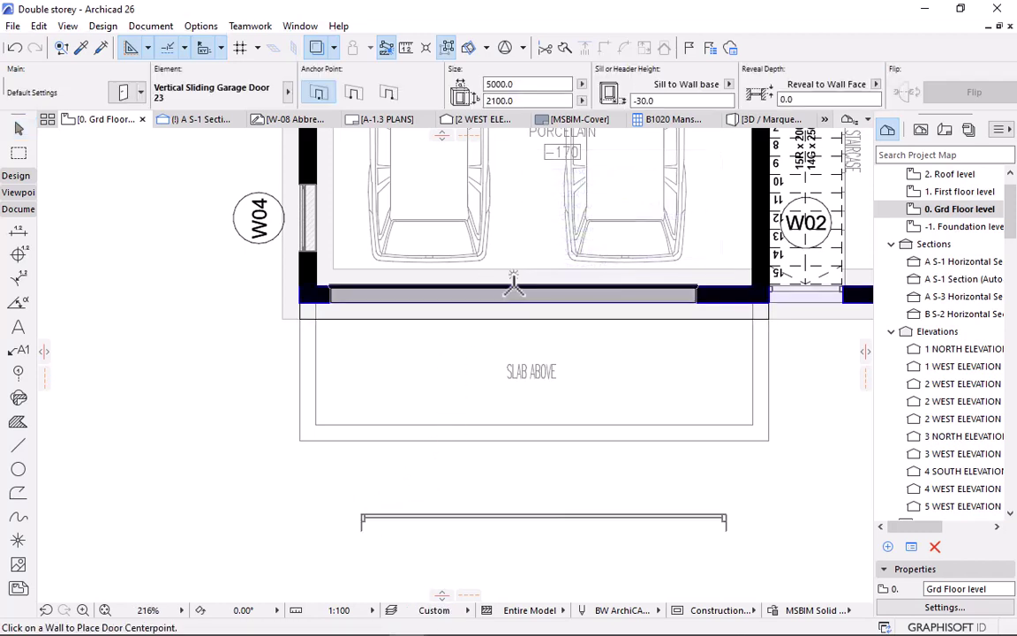
{"action": "left_click", "coordinate": [513, 284]}
{"action": "left_click", "coordinate": [532, 233]}
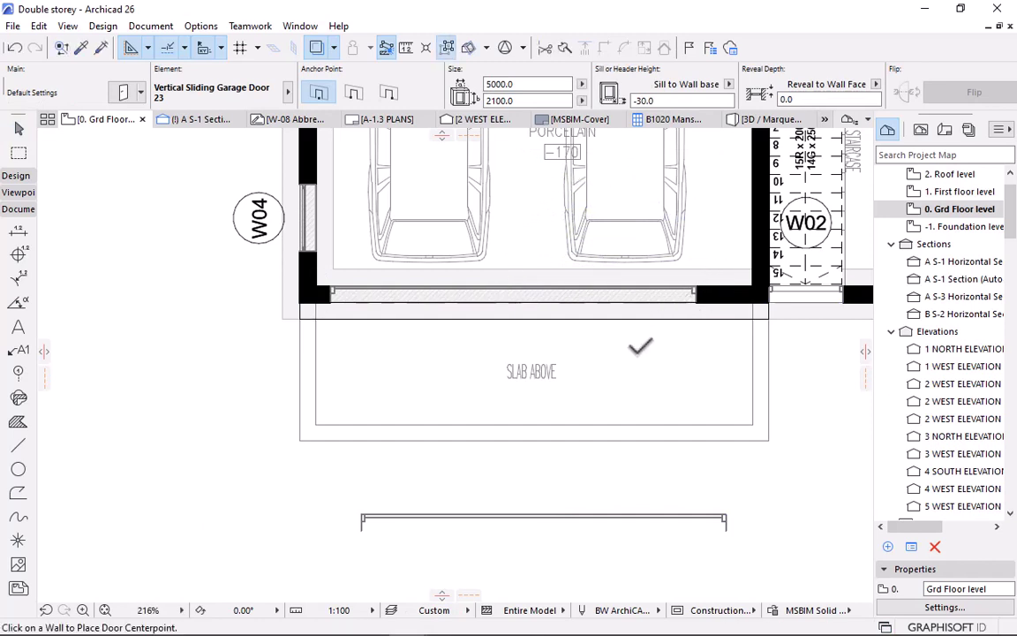
{"action": "key", "text": "Escape"}
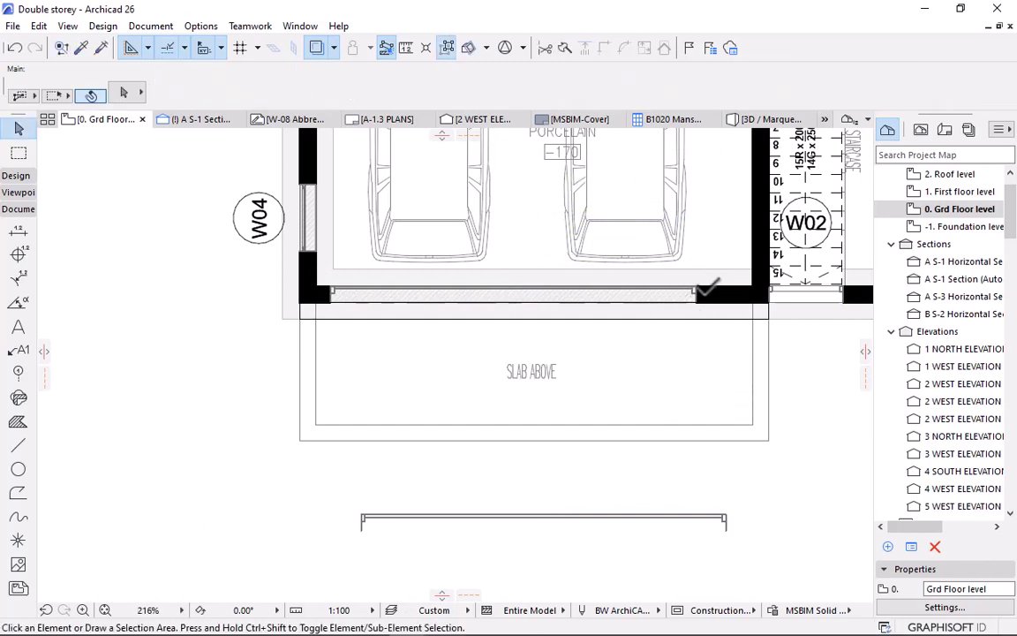
Move the placed garage door slightly along the front wall towards the staircase side.
{"action": "left_click", "coordinate": [698, 291]}
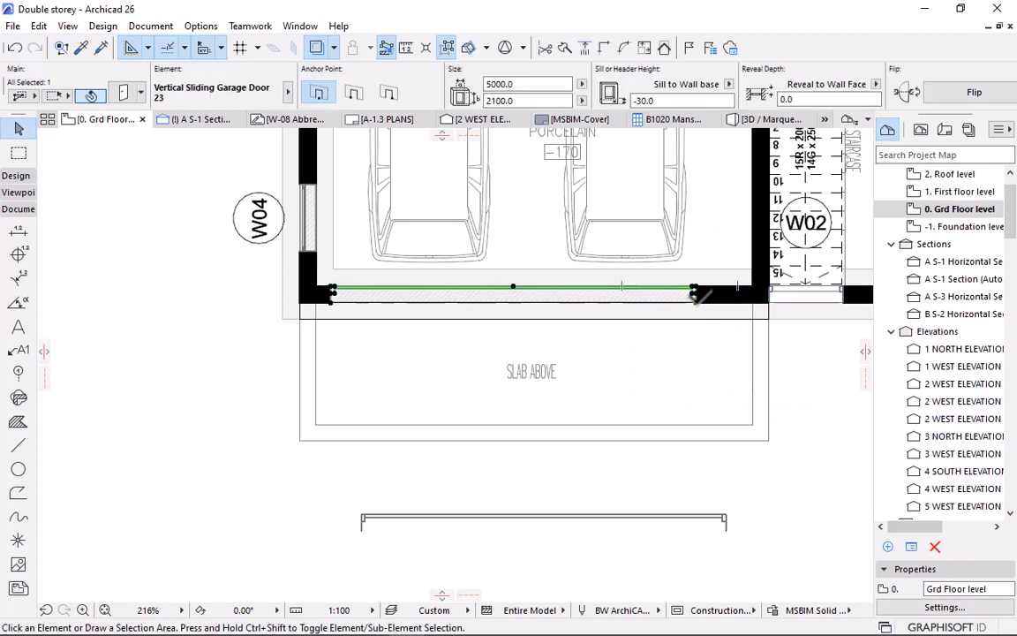
{"action": "key", "text": "ctrl+d"}
{"action": "left_click", "coordinate": [698, 297]}
{"action": "left_click", "coordinate": [702, 300]}
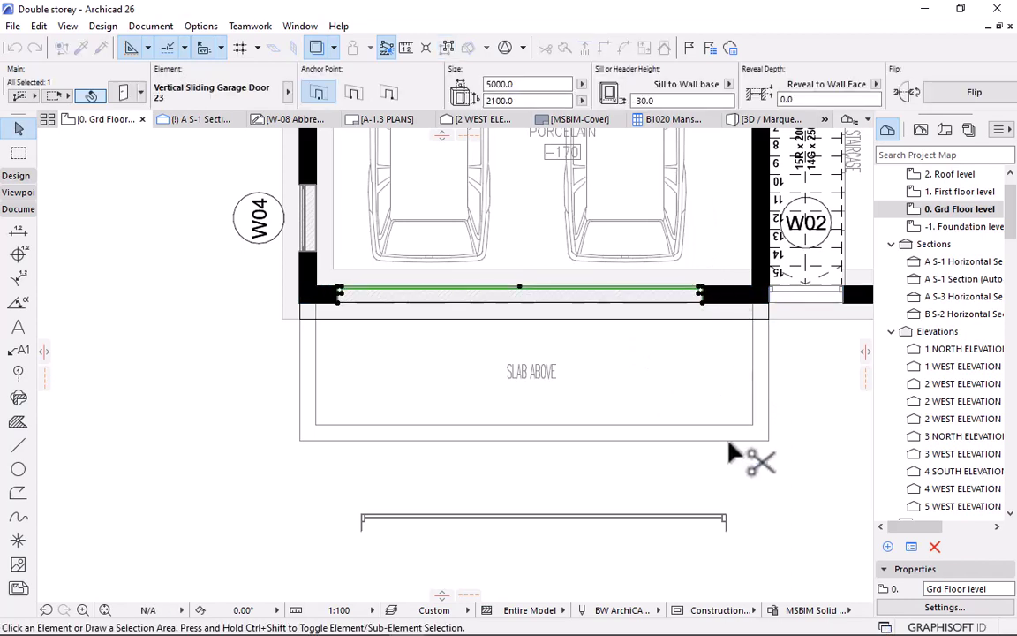
{"action": "key", "text": "Escape"}
Delete the pasted wall with its door below the slab outline and check the fitted garage door in 3D.
{"action": "left_click_drag", "start_coordinate": [755, 544], "coordinate": [341, 491]}
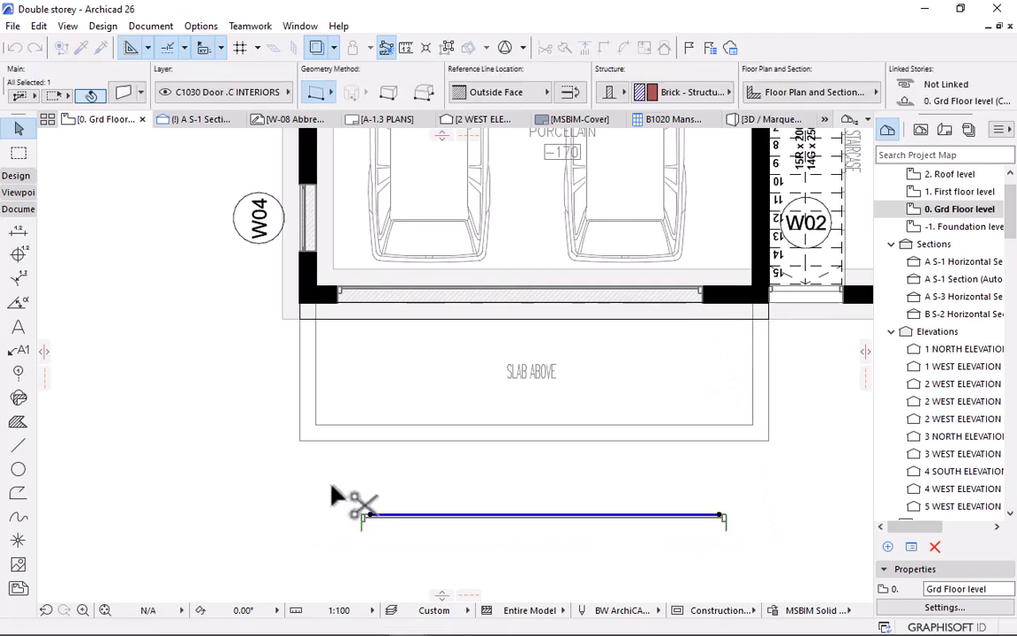
{"action": "key", "text": "Delete"}
{"action": "key", "text": "F3"}
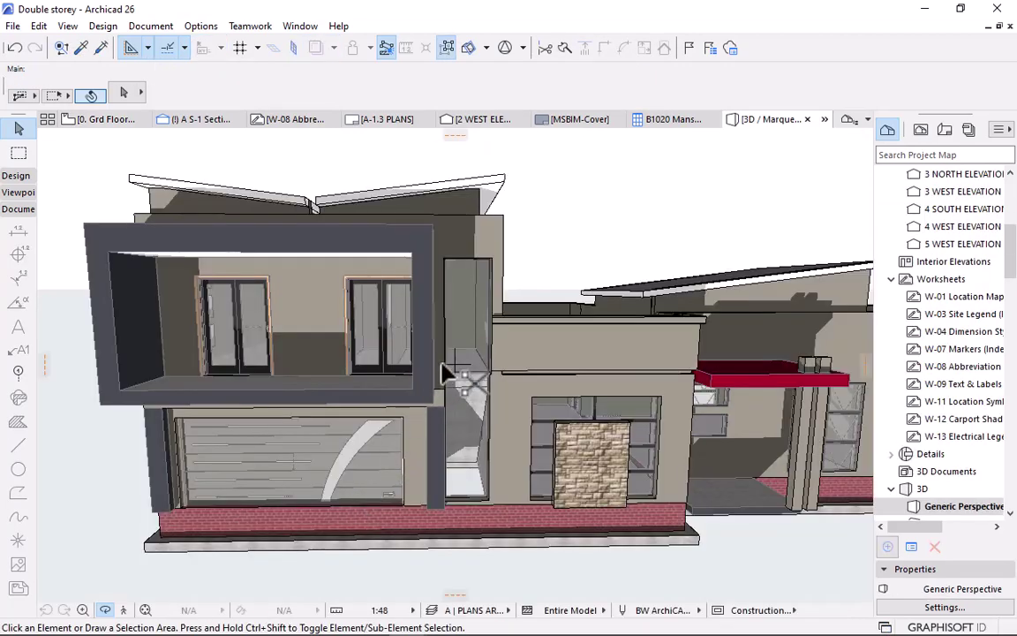
{"action": "middle_click_drag", "start_coordinate": [401, 390], "coordinate": [441, 386]}
{"action": "middle_click_drag", "start_coordinate": [390, 430], "coordinate": [430, 426], "text": "shift"}
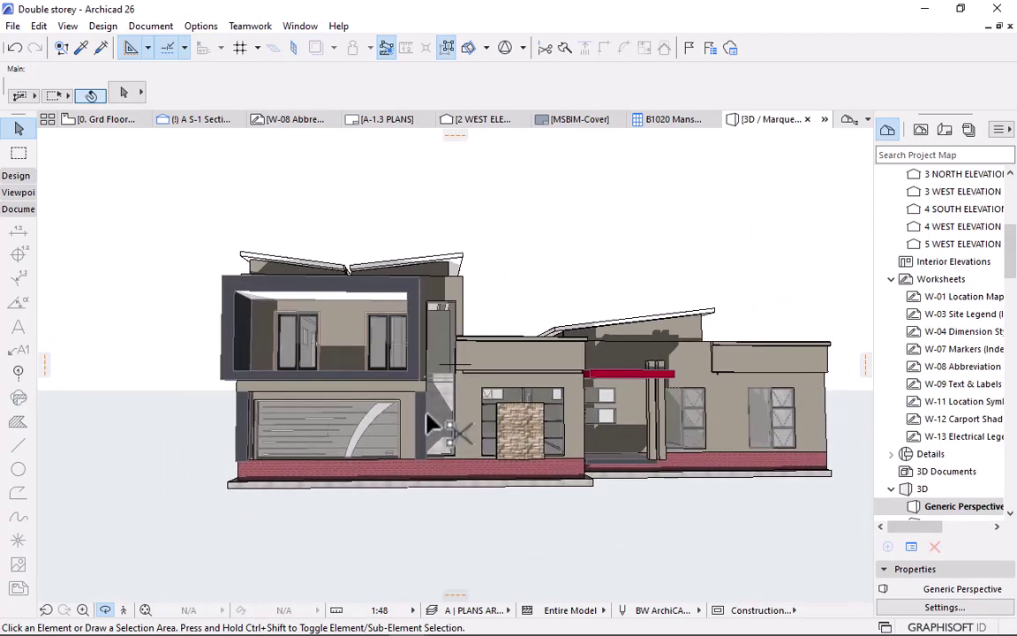
{"action": "right_click", "coordinate": [430, 424]}
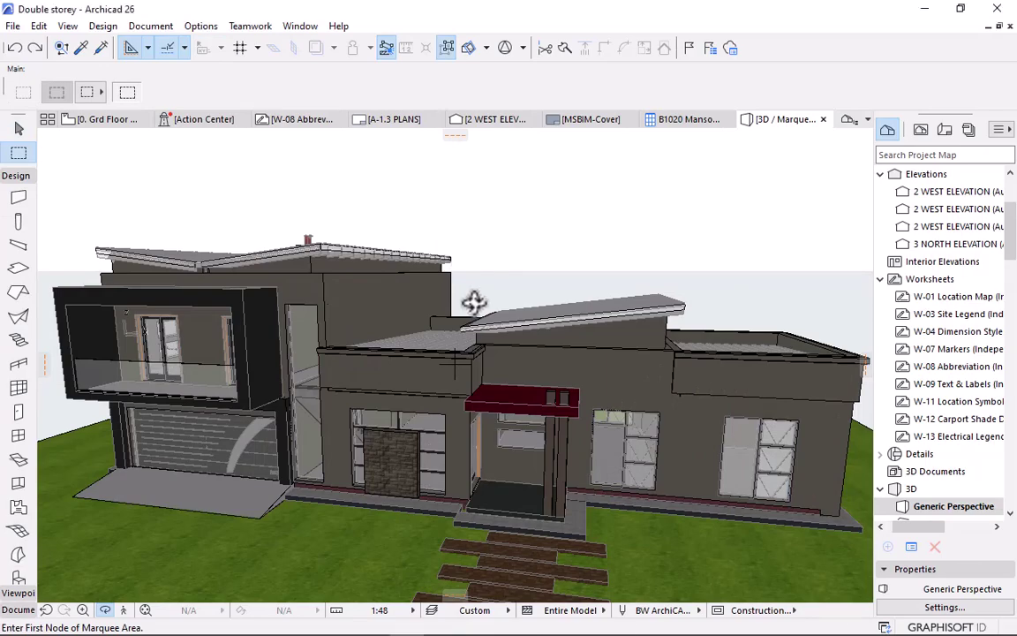
Orbit the house and toggle the 3D cutaway to inspect the ground floor rooms.
{"action": "left_click_drag", "start_coordinate": [479, 352], "coordinate": [422, 342]}
{"action": "left_click", "coordinate": [468, 48]}
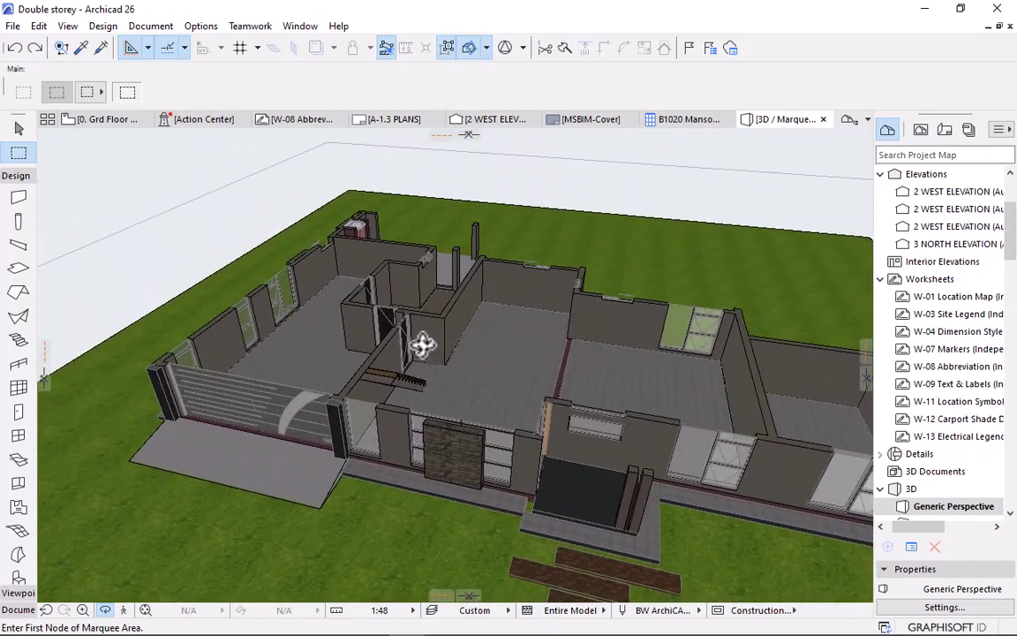
{"action": "left_click", "coordinate": [469, 50]}
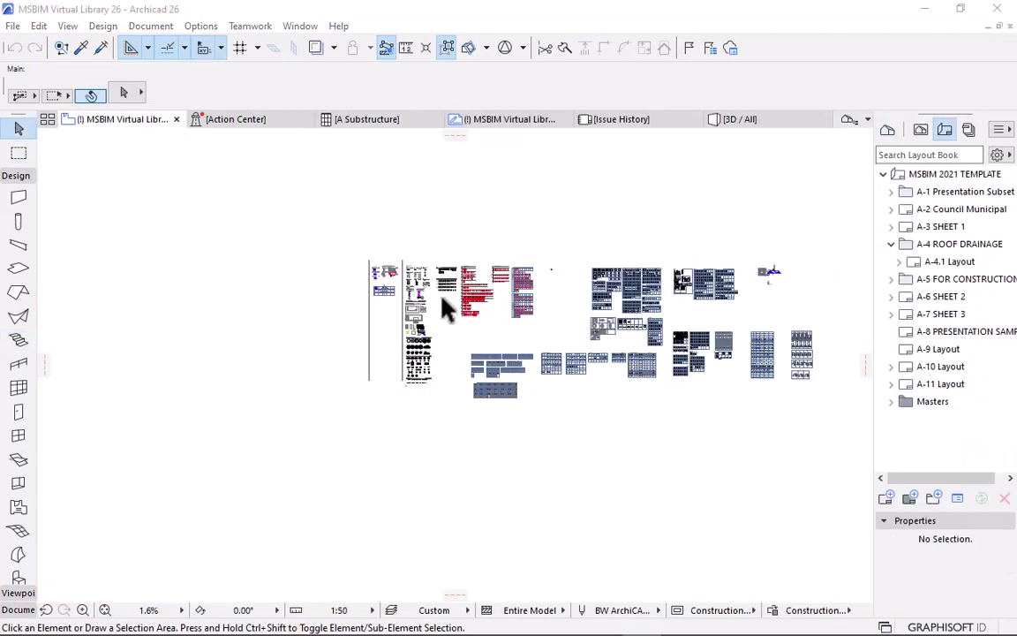
Examine the virtual library's overview, from the first groups of symbols and trees across to the furniture blocks.
{"action": "scroll", "coordinate": [420, 284], "scroll_direction": "up", "scroll_amount": 5}
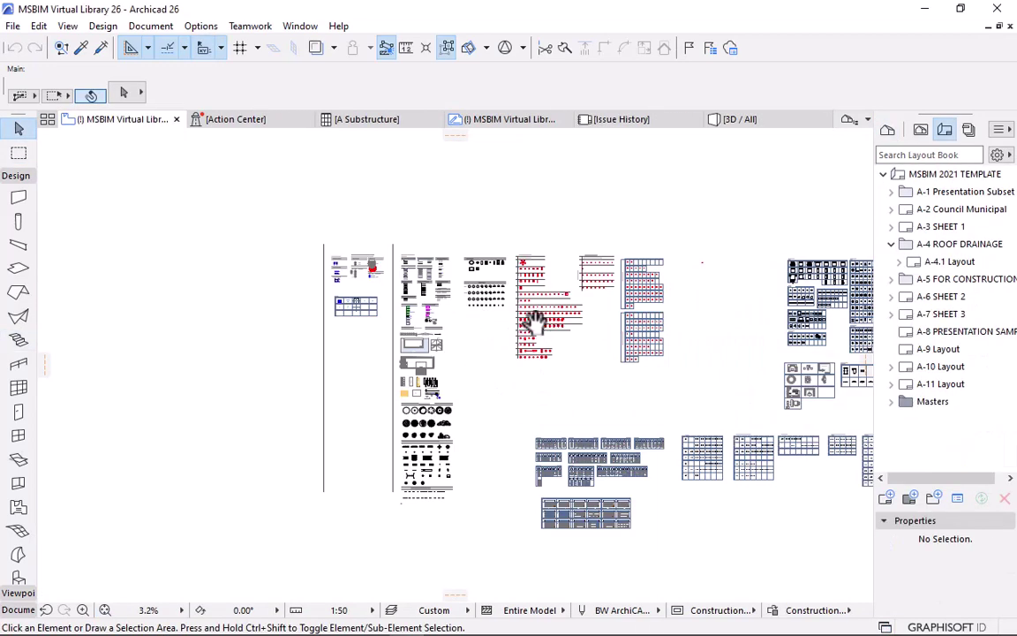
{"action": "scroll", "coordinate": [534, 375], "scroll_direction": "up", "scroll_amount": 3}
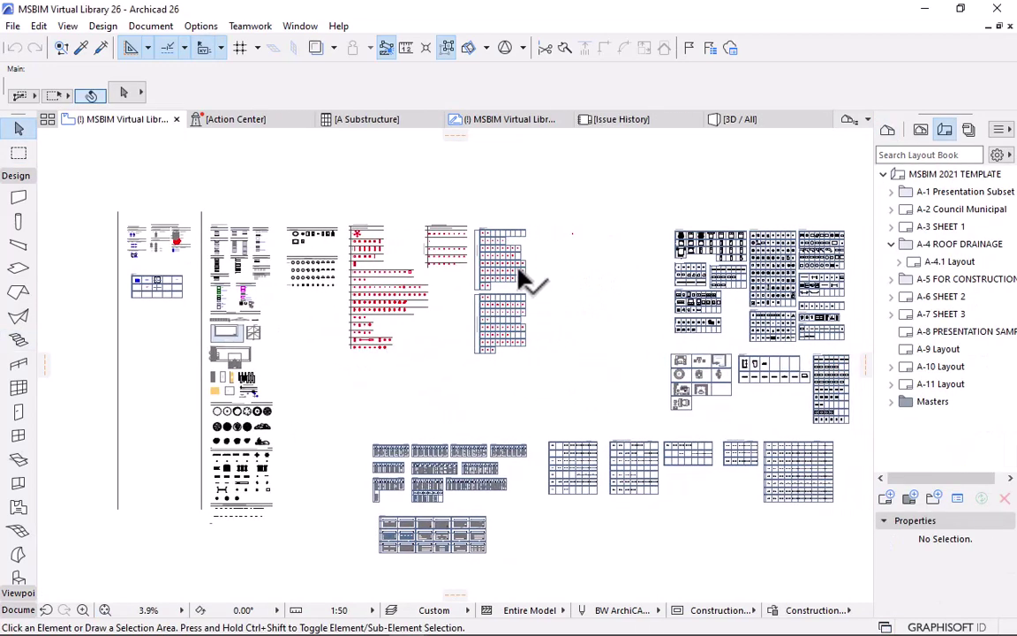
{"action": "scroll", "coordinate": [524, 277], "scroll_direction": "up", "scroll_amount": 5}
{"action": "scroll", "coordinate": [450, 225], "scroll_direction": "up", "scroll_amount": 5}
{"action": "middle_click_drag", "start_coordinate": [411, 204], "coordinate": [371, 365]}
{"action": "scroll", "coordinate": [295, 344], "scroll_direction": "up", "scroll_amount": 1}
{"action": "scroll", "coordinate": [245, 343], "scroll_direction": "down", "scroll_amount": 5}
{"action": "scroll", "coordinate": [299, 294], "scroll_direction": "up", "scroll_amount": 5}
{"action": "middle_click_drag", "start_coordinate": [327, 277], "coordinate": [310, 329]}
{"action": "scroll", "coordinate": [605, 360], "scroll_direction": "down", "scroll_amount": 3}
{"action": "middle_click_drag", "start_coordinate": [606, 361], "coordinate": [200, 333]}
{"action": "scroll", "coordinate": [593, 334], "scroll_direction": "down", "scroll_amount": 4}
{"action": "middle_click_drag", "start_coordinate": [593, 334], "coordinate": [175, 305]}
Examine the library's tables of beds, sofas, chairs and other loose furniture.
{"action": "scroll", "coordinate": [638, 318], "scroll_direction": "up", "scroll_amount": 5}
{"action": "scroll", "coordinate": [597, 322], "scroll_direction": "up", "scroll_amount": 3}
{"action": "middle_click_drag", "start_coordinate": [509, 275], "coordinate": [469, 285]}
{"action": "scroll", "coordinate": [593, 320], "scroll_direction": "down", "scroll_amount": 2}
{"action": "scroll", "coordinate": [471, 282], "scroll_direction": "down", "scroll_amount": 4}
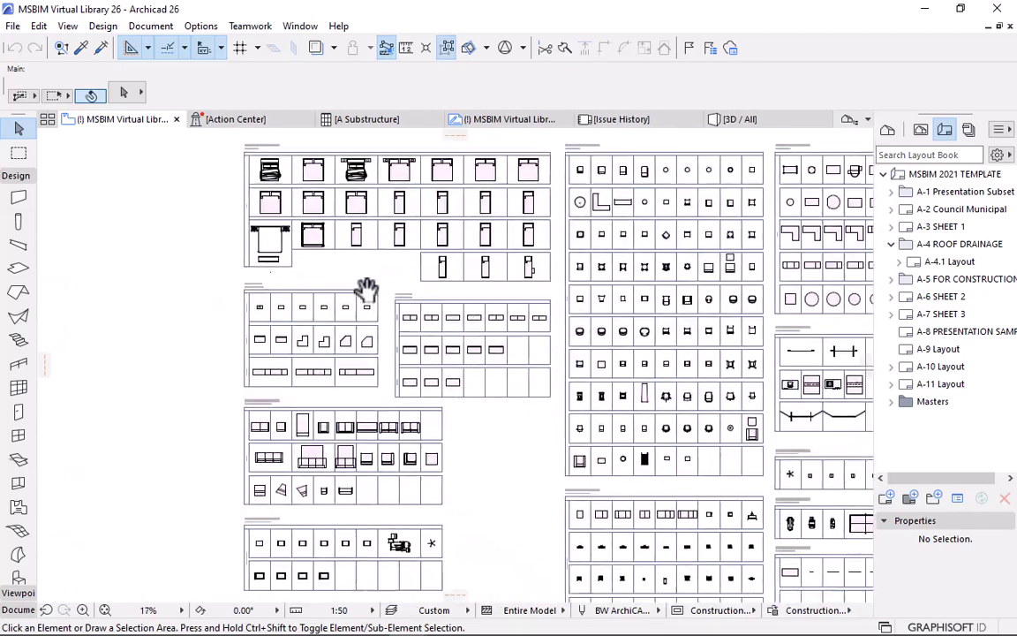
{"action": "scroll", "coordinate": [316, 468], "scroll_direction": "up", "scroll_amount": 4}
{"action": "scroll", "coordinate": [145, 223], "scroll_direction": "down", "scroll_amount": 5}
{"action": "scroll", "coordinate": [490, 306], "scroll_direction": "up", "scroll_amount": 2}
{"action": "scroll", "coordinate": [706, 231], "scroll_direction": "down", "scroll_amount": 2}
Examine the kitchen layouts under E20 Furnishings and the neighbouring tables of cabinets and appliances.
{"action": "scroll", "coordinate": [629, 318], "scroll_direction": "up", "scroll_amount": 6}
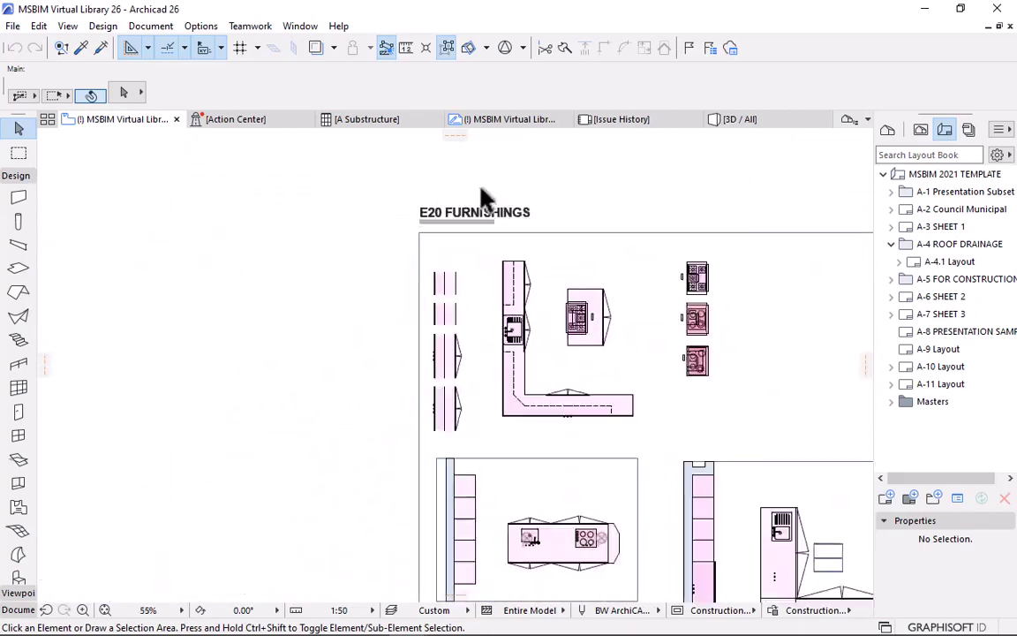
{"action": "middle_click_drag", "start_coordinate": [549, 328], "coordinate": [482, 214]}
{"action": "scroll", "coordinate": [504, 282], "scroll_direction": "down", "scroll_amount": 3}
{"action": "middle_click_drag", "start_coordinate": [504, 282], "coordinate": [484, 175]}
{"action": "middle_click_drag", "start_coordinate": [535, 314], "coordinate": [528, 218]}
{"action": "scroll", "coordinate": [521, 211], "scroll_direction": "down", "scroll_amount": 3}
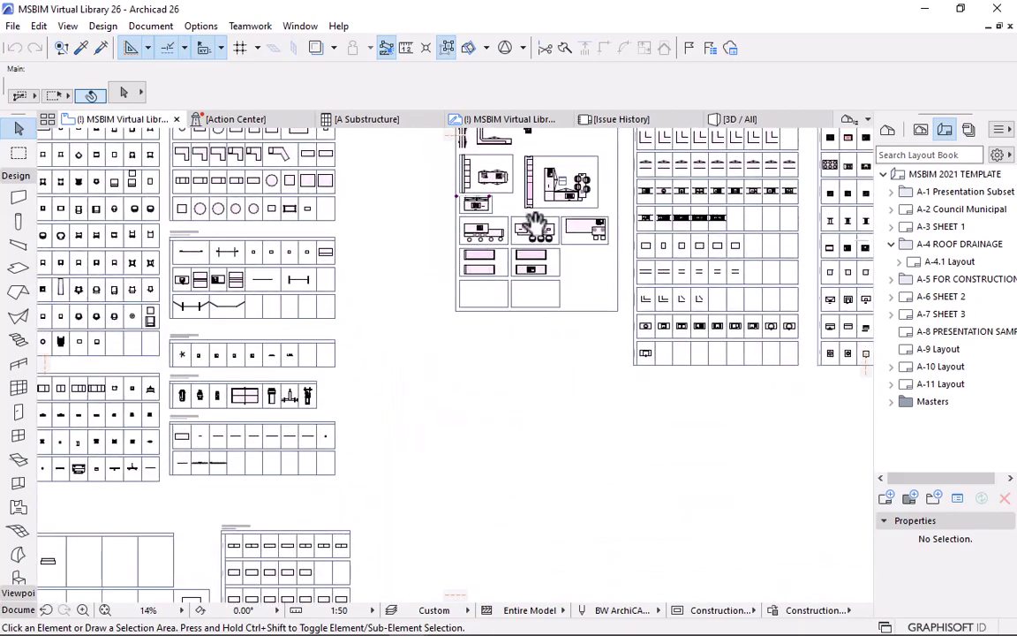
{"action": "scroll", "coordinate": [521, 287], "scroll_direction": "down", "scroll_amount": 2}
{"action": "scroll", "coordinate": [522, 287], "scroll_direction": "down", "scroll_amount": 1}
{"action": "scroll", "coordinate": [675, 184], "scroll_direction": "up", "scroll_amount": 5}
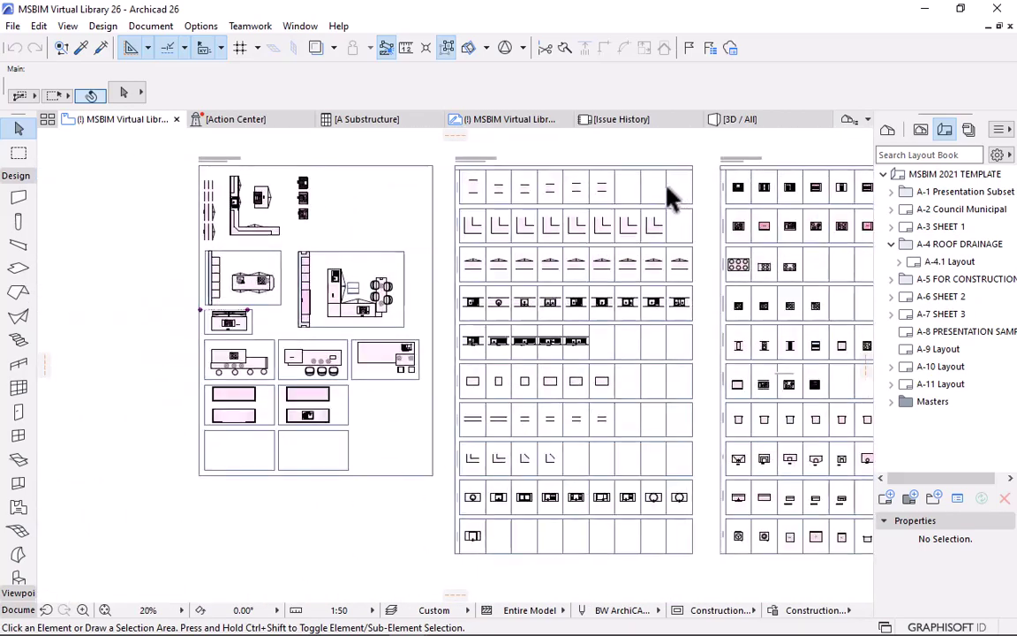
{"action": "scroll", "coordinate": [651, 231], "scroll_direction": "down", "scroll_amount": 1}
{"action": "middle_click_drag", "start_coordinate": [652, 237], "coordinate": [568, 200]}
{"action": "scroll", "coordinate": [568, 322], "scroll_direction": "down", "scroll_amount": 4}
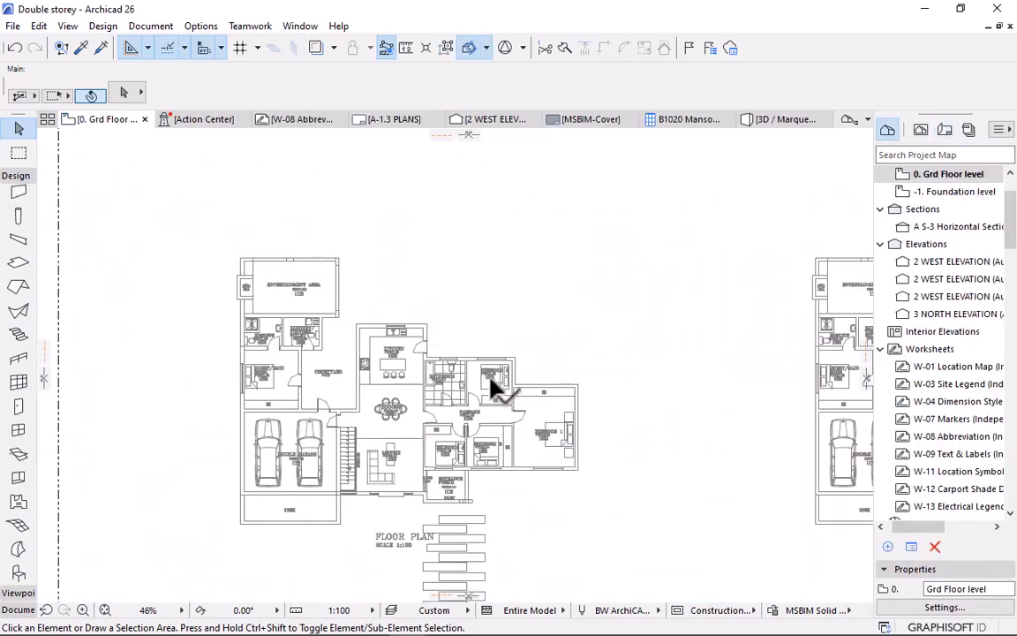
Examine the two 2D floor plans and compare them with the modelled, furnished ground floor plan of the double-storey house.
{"action": "scroll", "coordinate": [531, 366], "scroll_direction": "down", "scroll_amount": 1}
{"action": "middle_click_drag", "start_coordinate": [534, 373], "coordinate": [267, 367]}
{"action": "scroll", "coordinate": [411, 358], "scroll_direction": "down", "scroll_amount": 2}
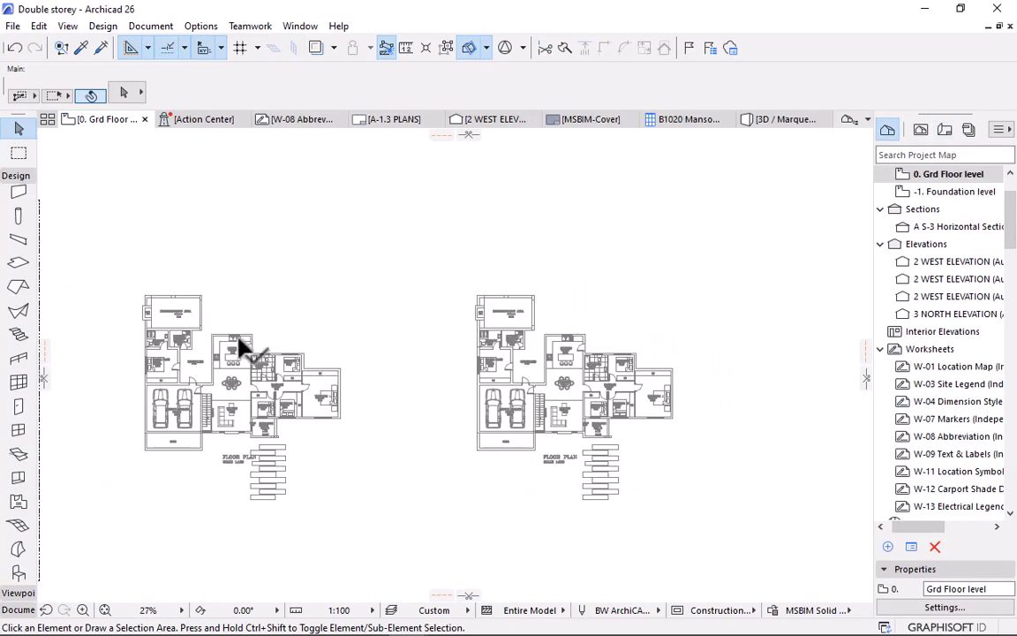
{"action": "scroll", "coordinate": [181, 334], "scroll_direction": "up", "scroll_amount": 2}
{"action": "scroll", "coordinate": [181, 335], "scroll_direction": "down", "scroll_amount": 1}
{"action": "middle_click_drag", "start_coordinate": [303, 344], "coordinate": [684, 353]}
{"action": "middle_click_drag", "start_coordinate": [264, 381], "coordinate": [383, 353]}
{"action": "scroll", "coordinate": [328, 325], "scroll_direction": "up", "scroll_amount": 1}
{"action": "scroll", "coordinate": [342, 314], "scroll_direction": "up", "scroll_amount": 1}
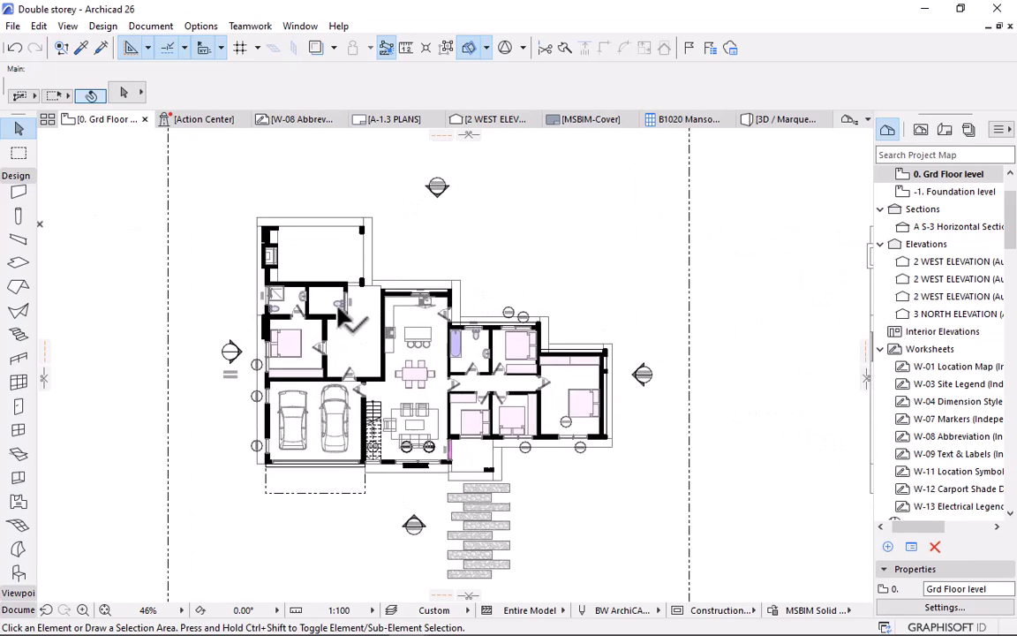
{"action": "scroll", "coordinate": [287, 358], "scroll_direction": "up", "scroll_amount": 3}
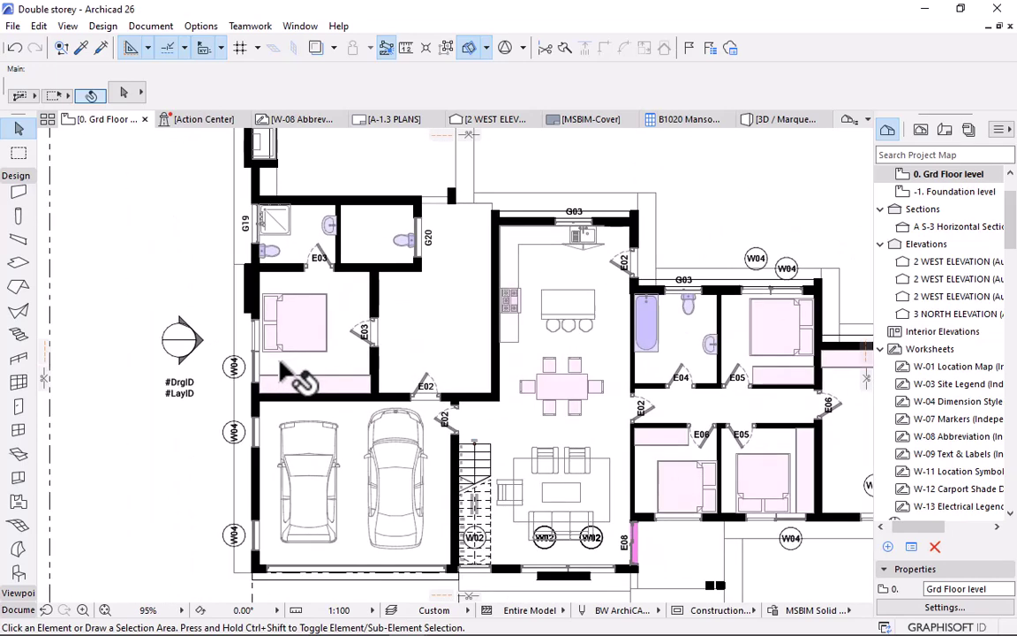
{"action": "middle_click_drag", "start_coordinate": [323, 325], "coordinate": [299, 406]}
{"action": "scroll", "coordinate": [393, 380], "scroll_direction": "down", "scroll_amount": 2}
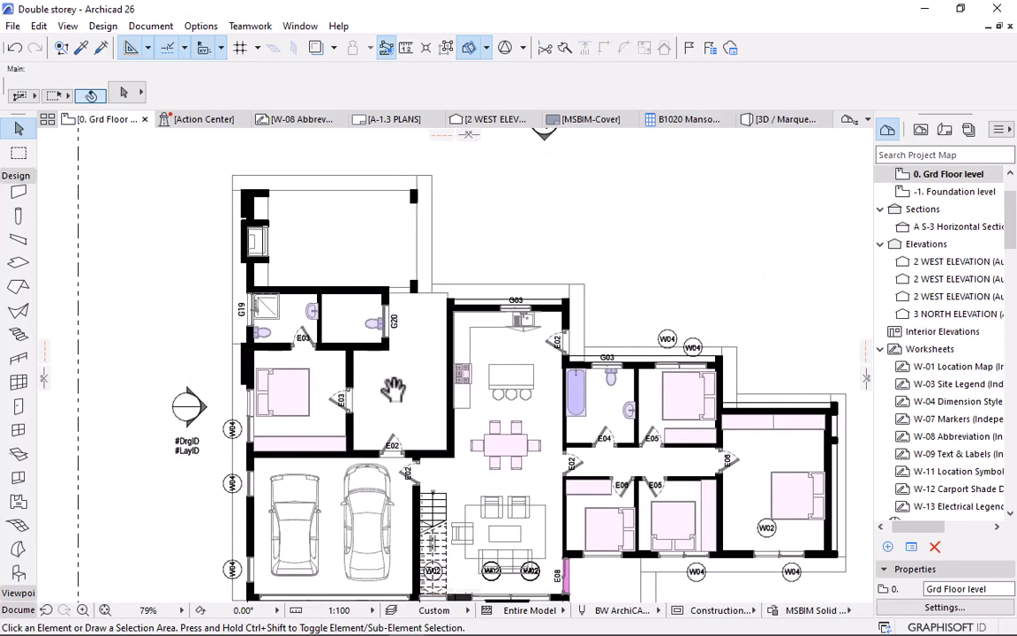
{"action": "scroll", "coordinate": [407, 446], "scroll_direction": "down", "scroll_amount": 2}
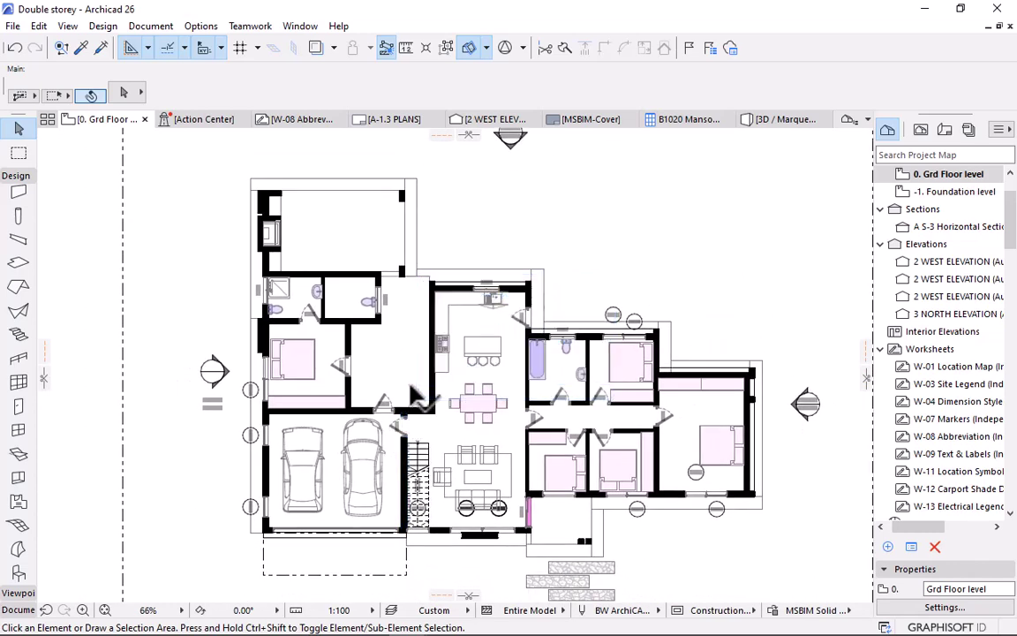
{"action": "scroll", "coordinate": [418, 379], "scroll_direction": "down", "scroll_amount": 2}
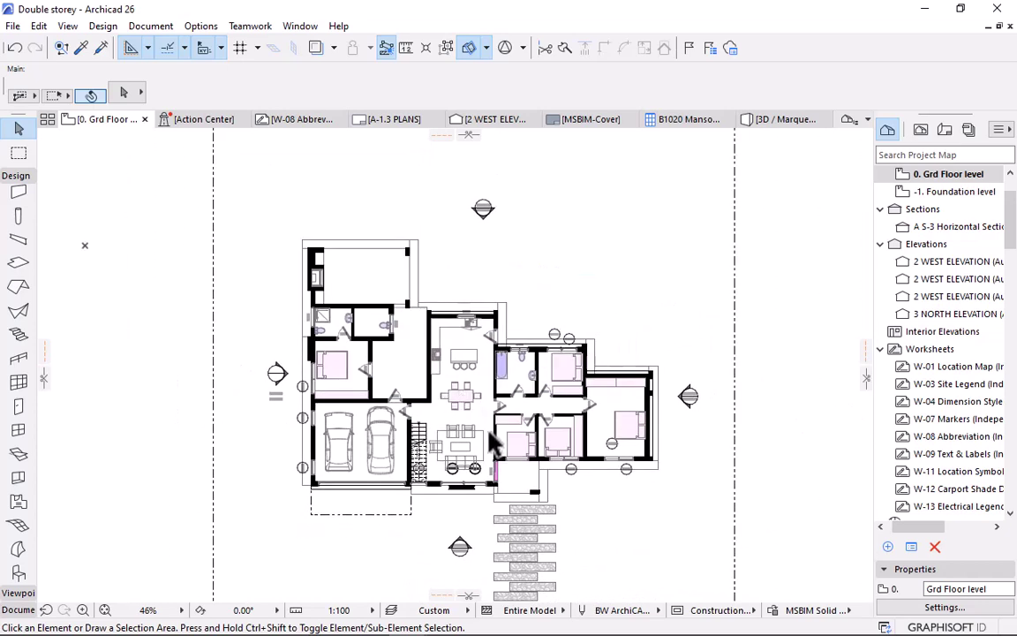
Enclose the whole ground floor plan in a marquee and display that area in 3D to inspect the furnished rooms.
{"action": "left_click", "coordinate": [19, 155]}
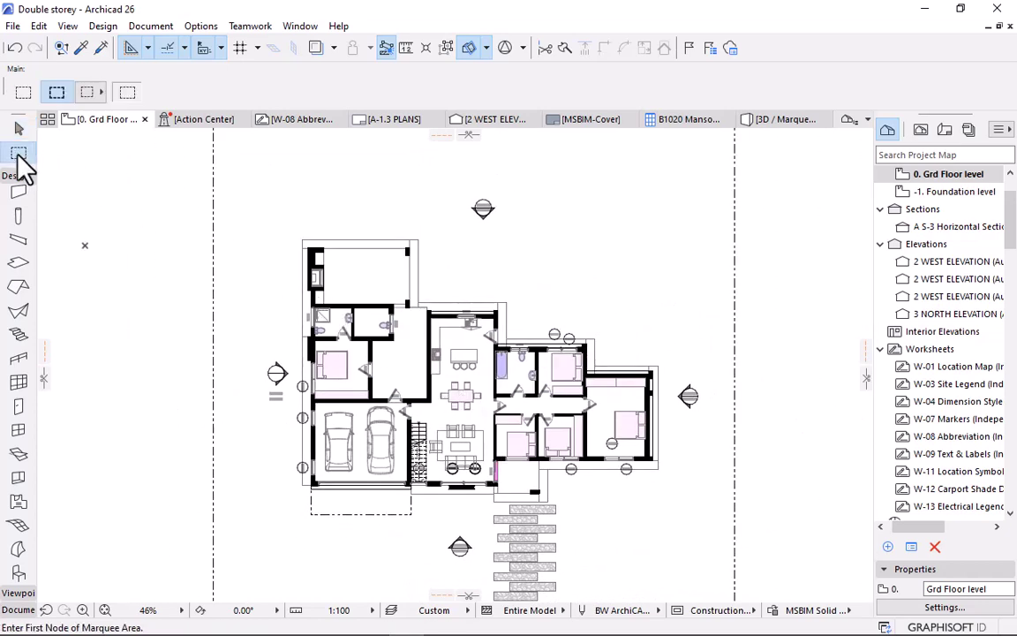
{"action": "left_click", "coordinate": [252, 218]}
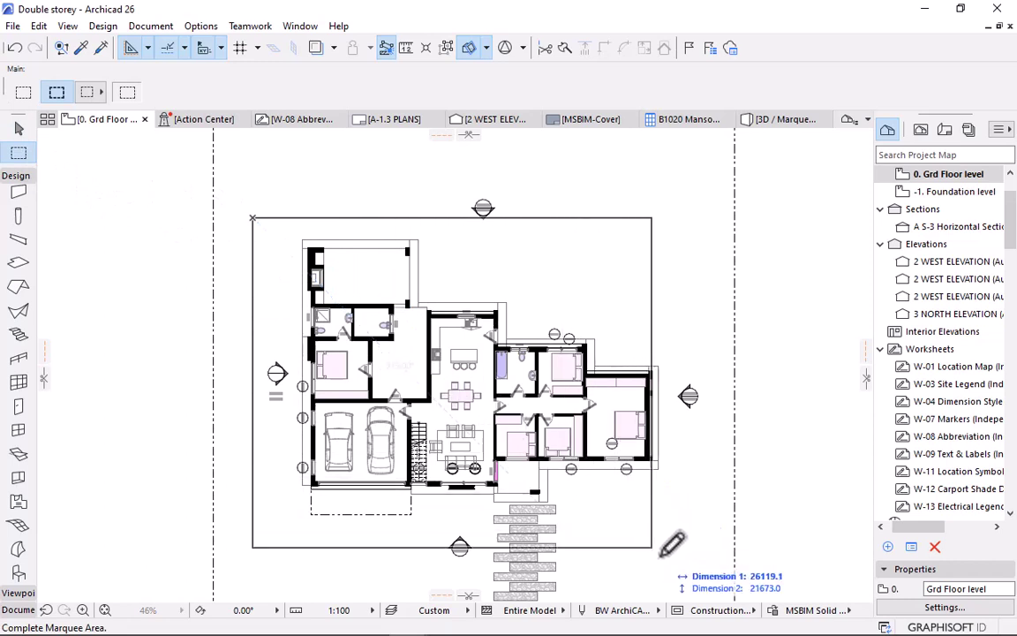
{"action": "left_click", "coordinate": [710, 589]}
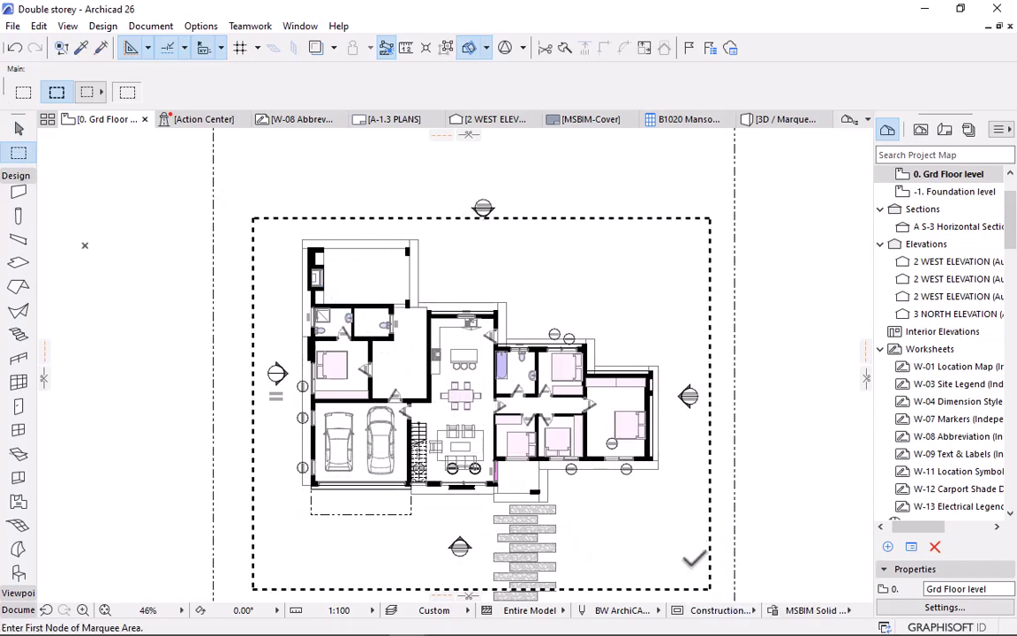
{"action": "key", "text": "F5"}
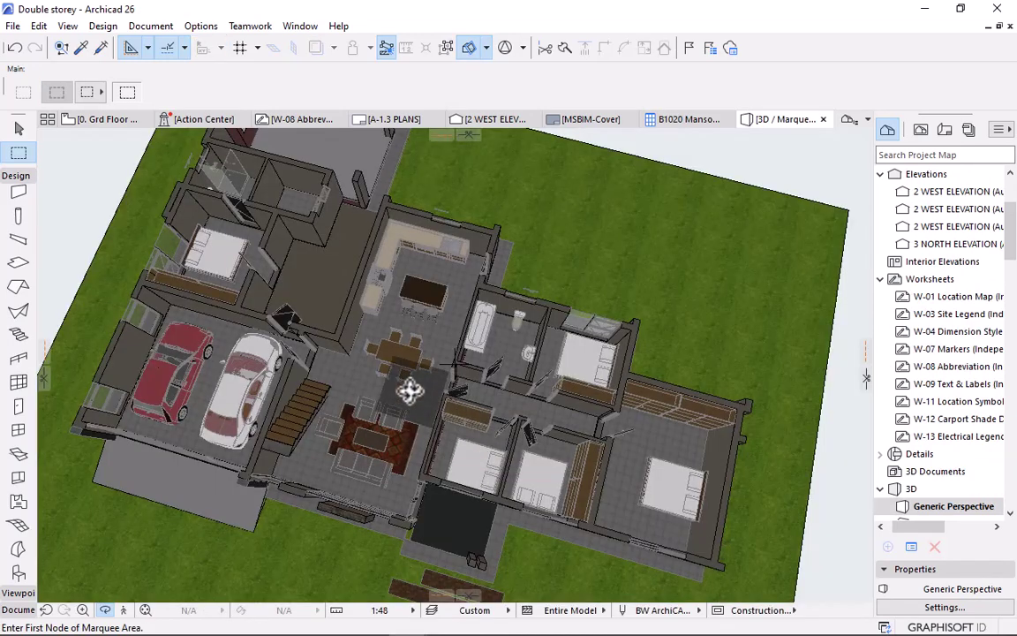
{"action": "scroll", "coordinate": [402, 388], "scroll_direction": "down", "scroll_amount": 1}
{"action": "middle_click_drag", "start_coordinate": [413, 395], "coordinate": [485, 243]}
{"action": "key", "text": "Escape"}
{"action": "key", "text": "Escape"}
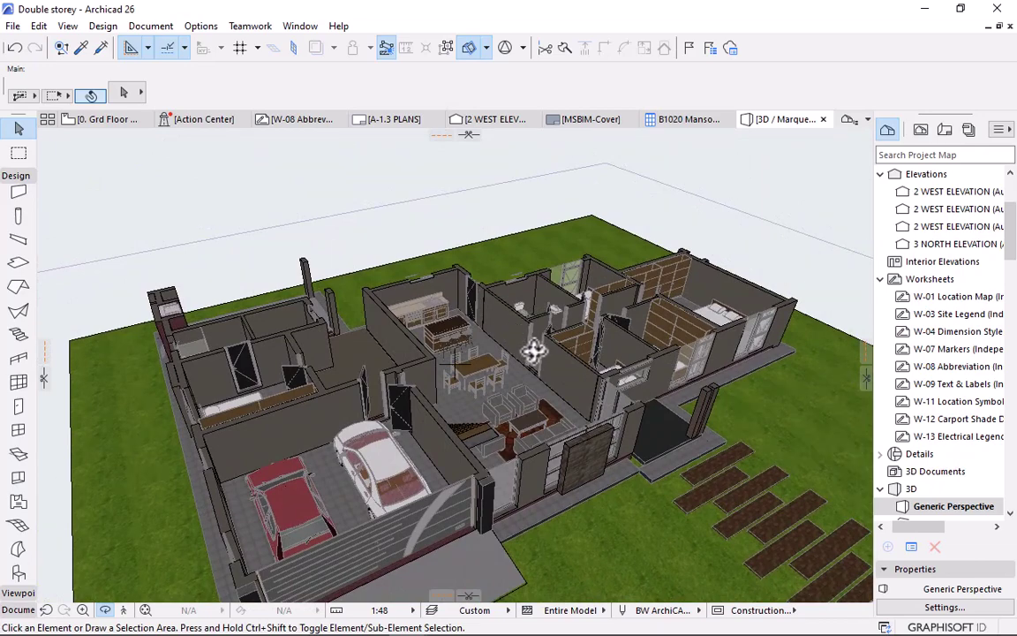
{"action": "middle_click_drag", "start_coordinate": [533, 351], "coordinate": [341, 346], "text": "shift"}
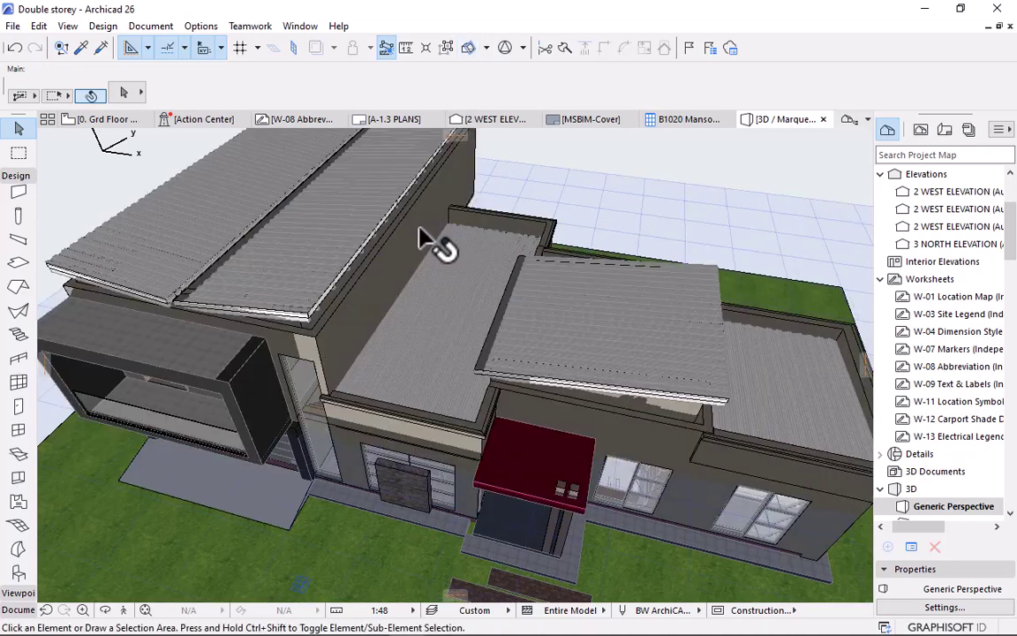
Examine the complete double-storey house in 3D, covering its roofs, balcony, garage front and entrance.
{"action": "middle_click_drag", "start_coordinate": [415, 351], "coordinate": [453, 407], "text": "shift"}
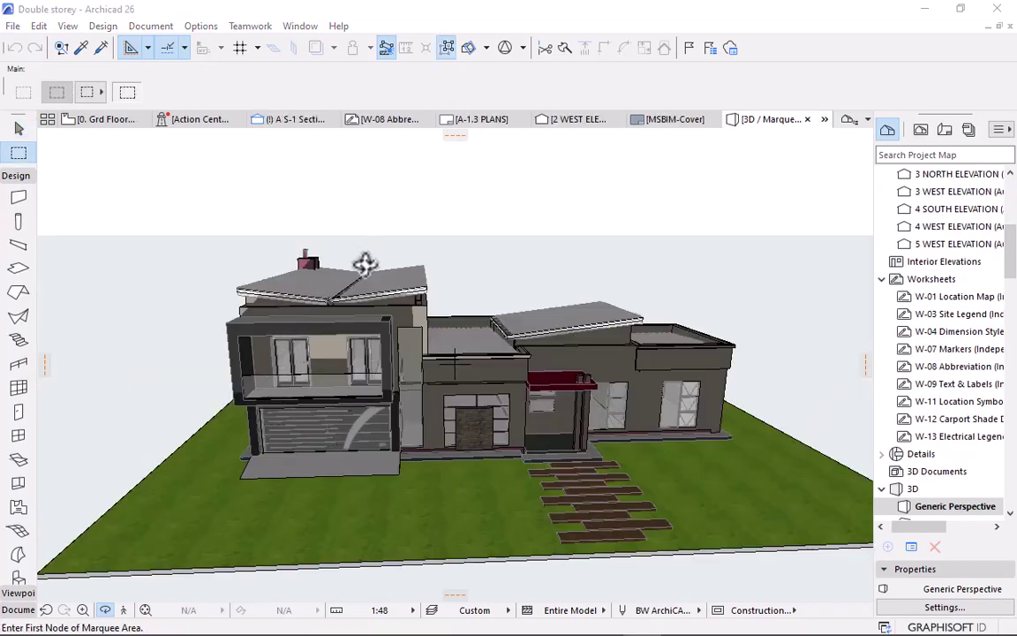
{"action": "middle_click_drag", "start_coordinate": [386, 363], "coordinate": [382, 338], "text": "shift"}
{"action": "middle_click_drag", "start_coordinate": [530, 422], "coordinate": [447, 408], "text": "shift"}
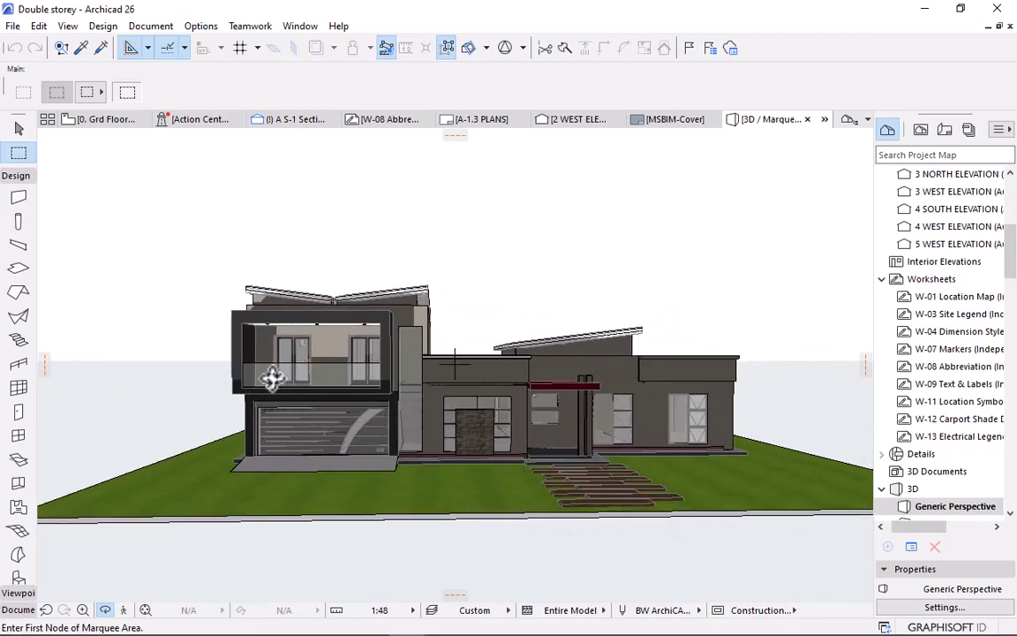
{"action": "middle_click_drag", "start_coordinate": [265, 382], "coordinate": [547, 335], "text": "shift"}
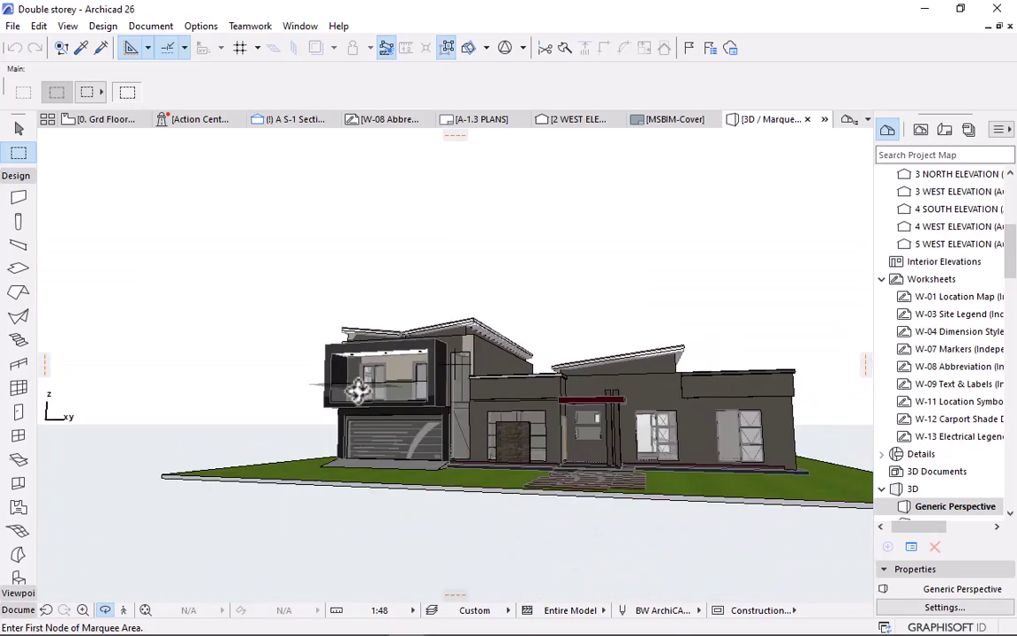
{"action": "middle_click_drag", "start_coordinate": [362, 395], "coordinate": [453, 433], "text": "shift"}
{"action": "scroll", "coordinate": [549, 402], "scroll_direction": "up", "scroll_amount": 5}
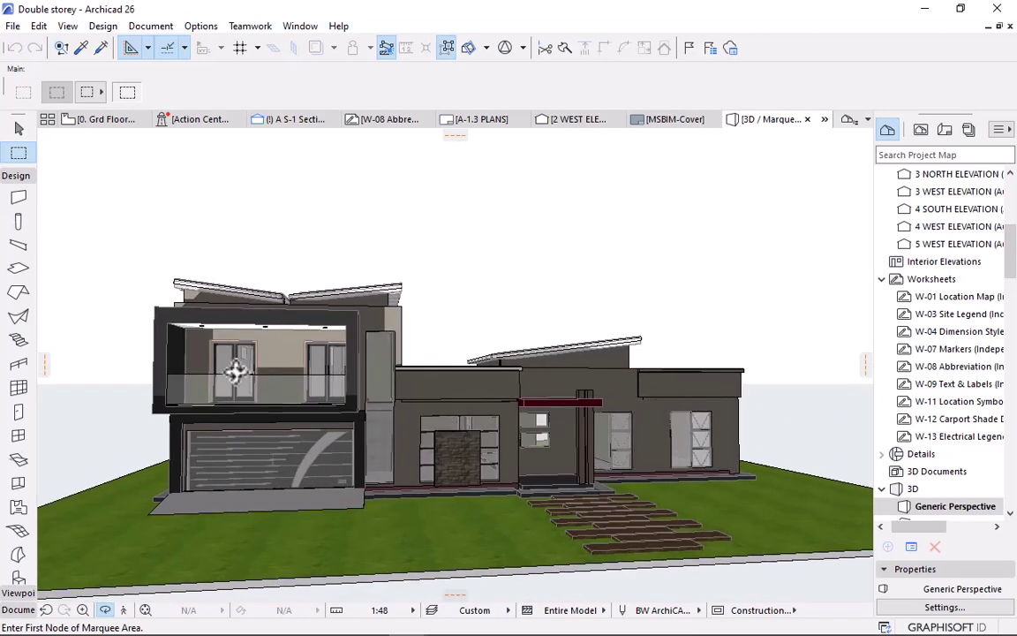
{"action": "middle_click_drag", "start_coordinate": [272, 244], "coordinate": [287, 321], "text": "shift"}
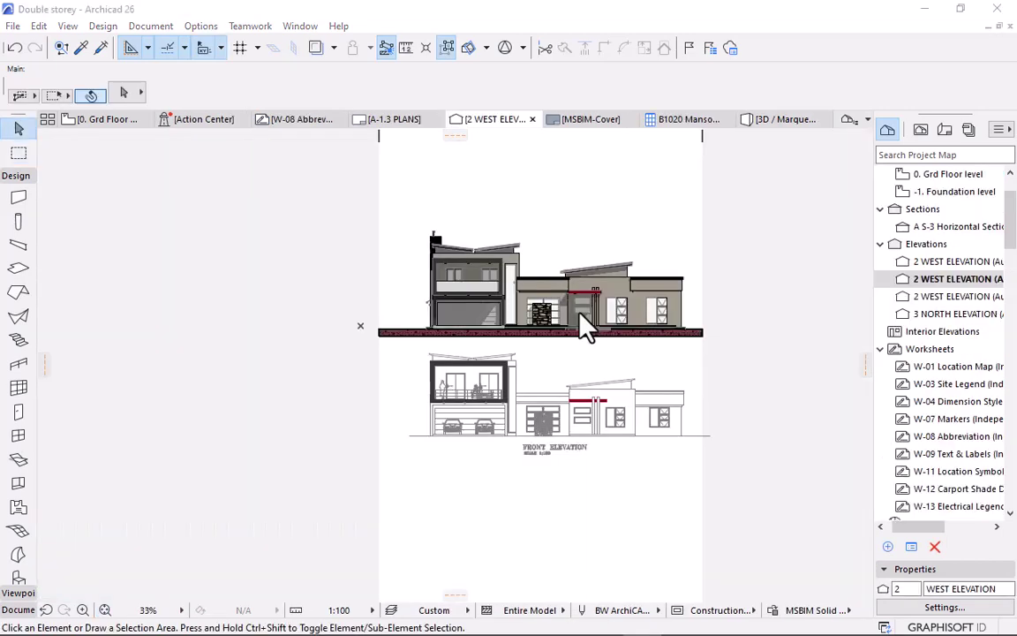
Compare the modelled front elevation with the 2D front elevation drawing placed beneath it.
{"action": "scroll", "coordinate": [600, 369], "scroll_direction": "up", "scroll_amount": 3}
{"action": "scroll", "coordinate": [446, 226], "scroll_direction": "up", "scroll_amount": 2}
{"action": "middle_click_drag", "start_coordinate": [503, 284], "coordinate": [483, 333]}
{"action": "scroll", "coordinate": [531, 397], "scroll_direction": "down", "scroll_amount": 1}
{"action": "middle_click_drag", "start_coordinate": [532, 397], "coordinate": [518, 284]}
{"action": "scroll", "coordinate": [563, 347], "scroll_direction": "down", "scroll_amount": 2}
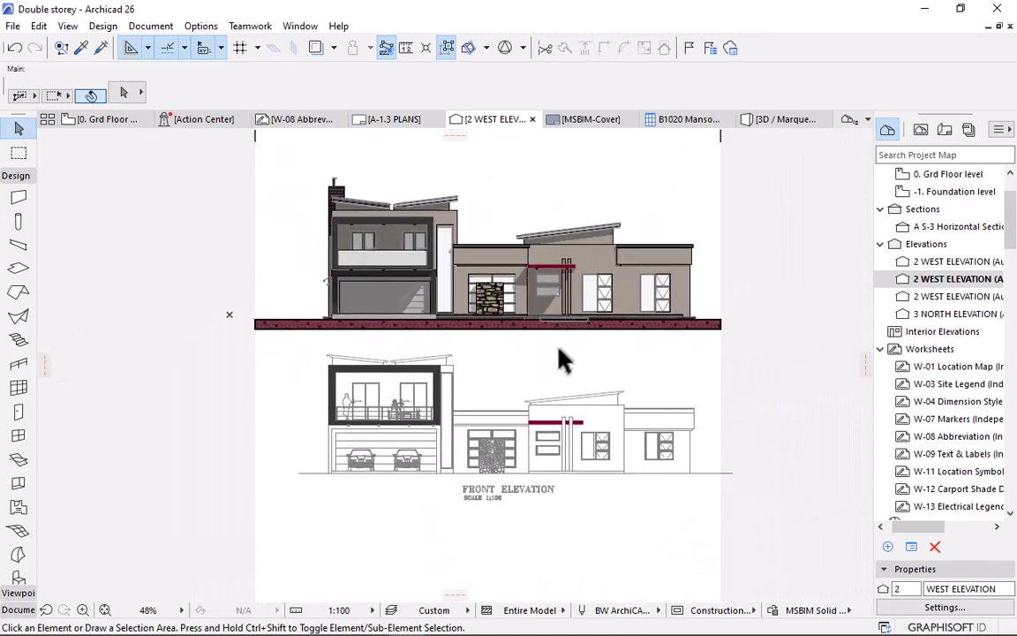
Compare the modelled right and rear elevations with the 2D drawings beneath them.
{"action": "left_click", "coordinate": [952, 298]}
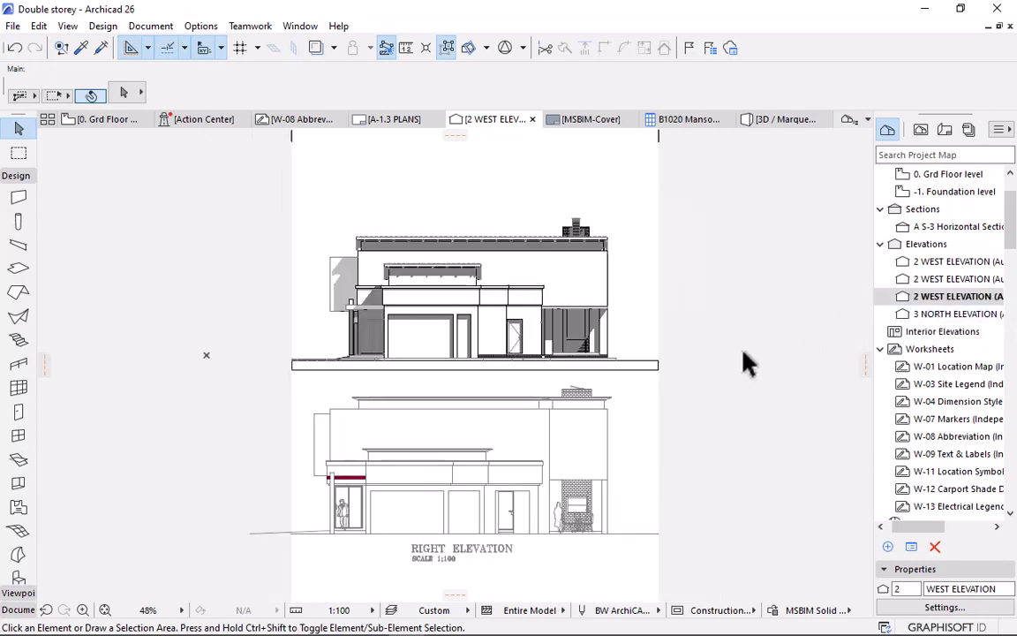
{"action": "mouse_move", "coordinate": [743, 353]}
{"action": "middle_mouse_down"}
{"action": "mouse_move", "coordinate": [727, 342]}
{"action": "mouse_move", "coordinate": [732, 328]}
{"action": "middle_mouse_up"}
{"action": "scroll", "coordinate": [669, 329], "scroll_direction": "up", "scroll_amount": 2}
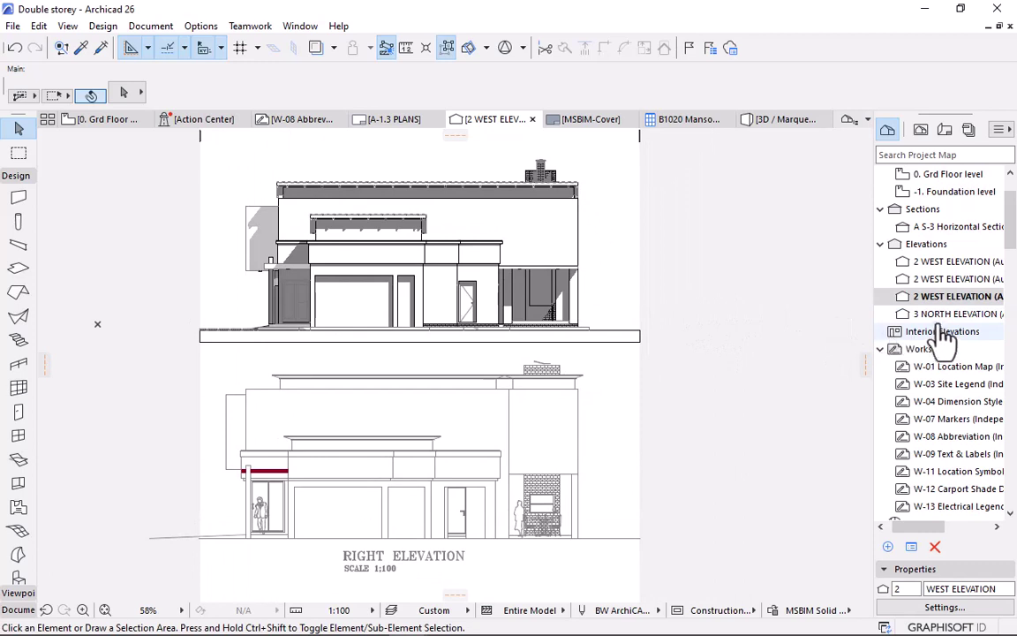
{"action": "double_click", "coordinate": [943, 315]}
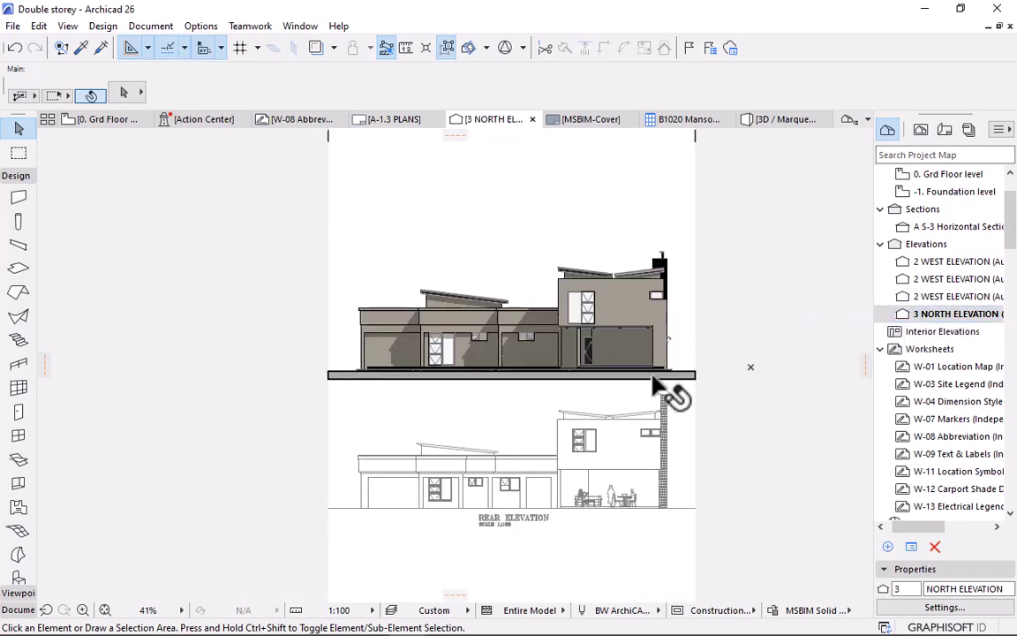
{"action": "scroll", "coordinate": [655, 381], "scroll_direction": "up", "scroll_amount": 2}
{"action": "middle_click_drag", "start_coordinate": [664, 376], "coordinate": [637, 335]}
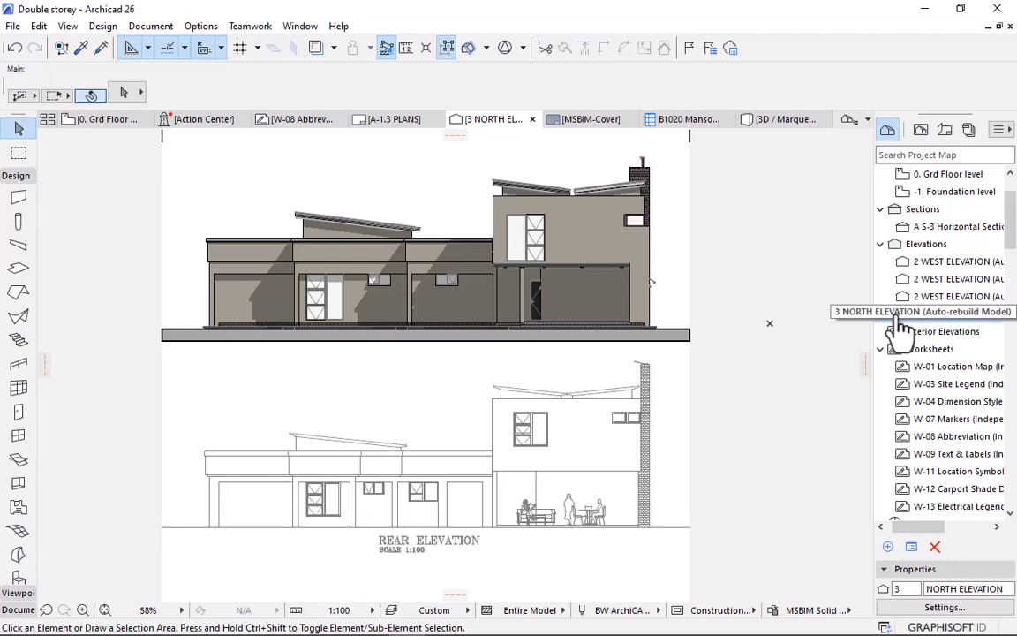
Compare the modelled left elevation with the 2D left elevation drawing beneath it.
{"action": "double_click", "coordinate": [938, 262]}
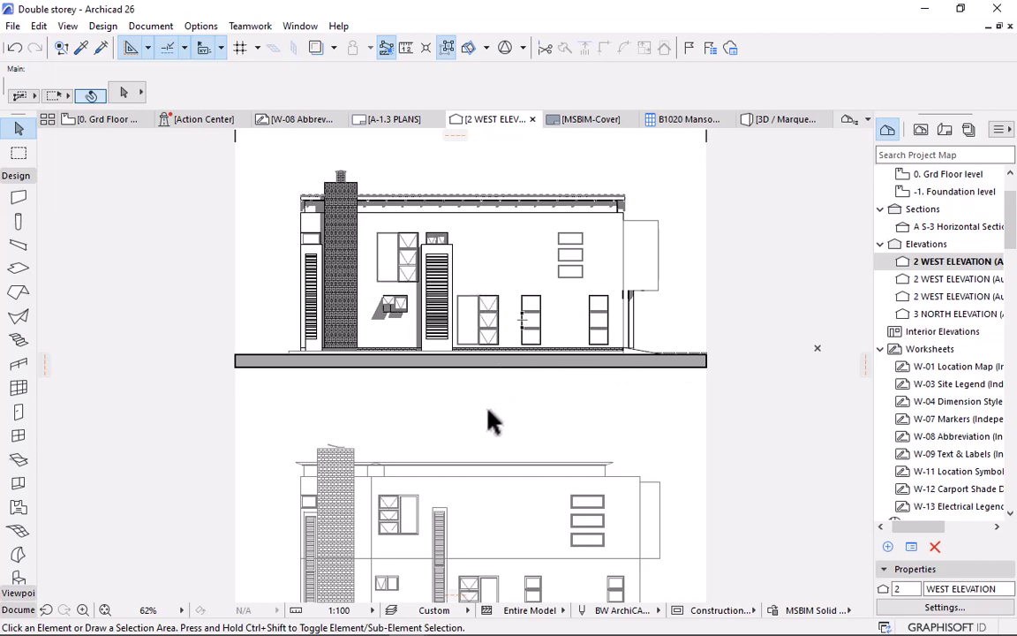
{"action": "scroll", "coordinate": [617, 353], "scroll_direction": "up", "scroll_amount": 1}
{"action": "mouse_move", "coordinate": [547, 320]}
{"action": "middle_mouse_down"}
{"action": "mouse_move", "coordinate": [620, 358]}
{"action": "mouse_move", "coordinate": [582, 296]}
{"action": "middle_mouse_up"}
{"action": "scroll", "coordinate": [617, 353], "scroll_direction": "down", "scroll_amount": 2}
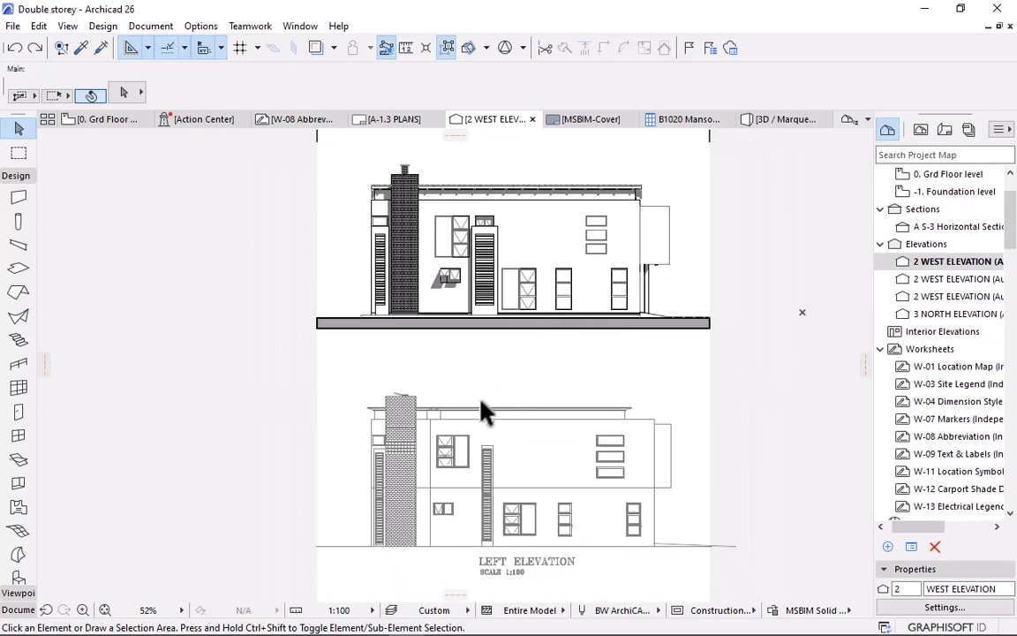
{"action": "middle_click_drag", "start_coordinate": [523, 401], "coordinate": [521, 382]}
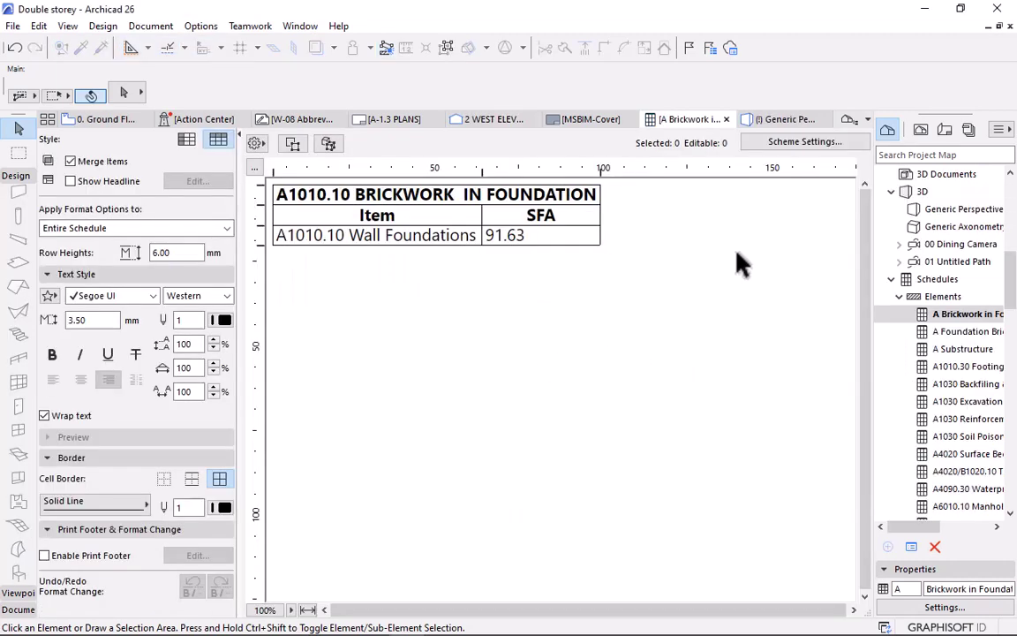
View the house front in 3D and inspect the A Brickwork in Foundation schedule, including its item's classification.
{"action": "key", "text": "F3"}
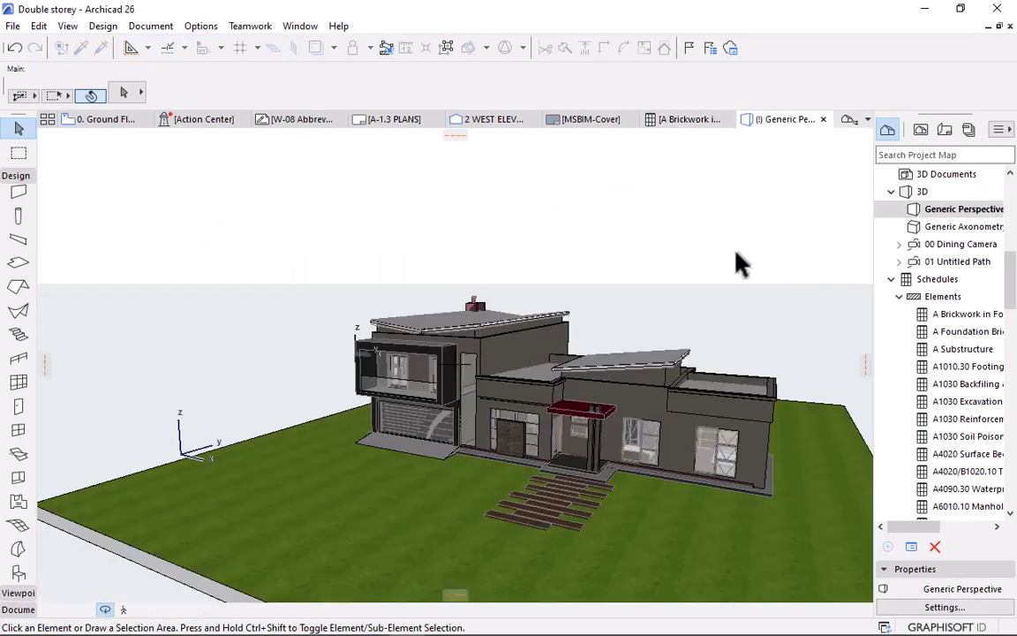
{"action": "middle_click_drag", "start_coordinate": [740, 263], "coordinate": [618, 394], "text": "shift"}
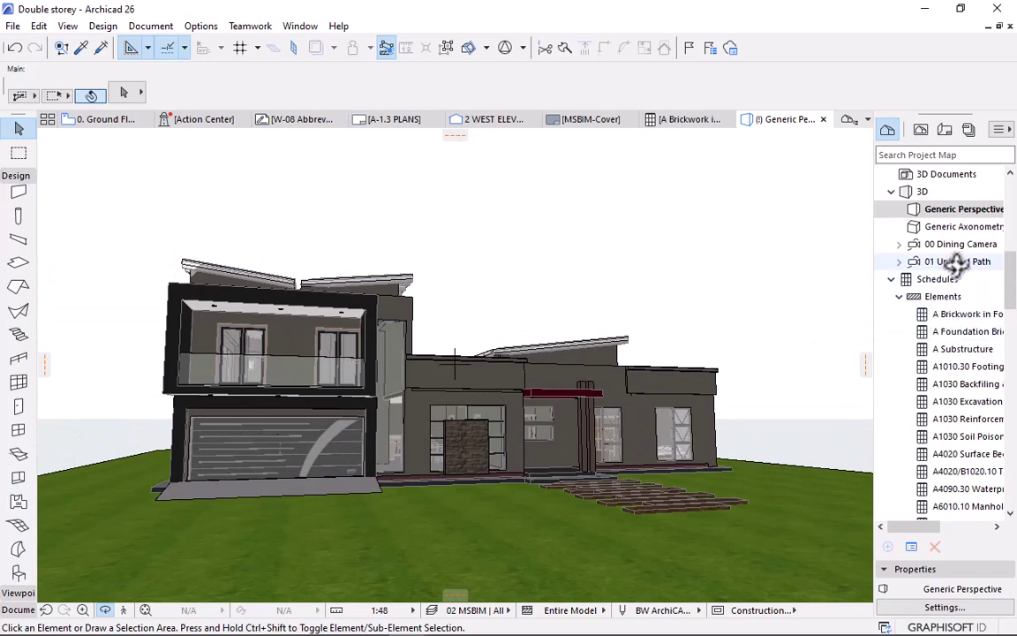
{"action": "left_click", "coordinate": [948, 311]}
{"action": "double_click", "coordinate": [948, 312]}
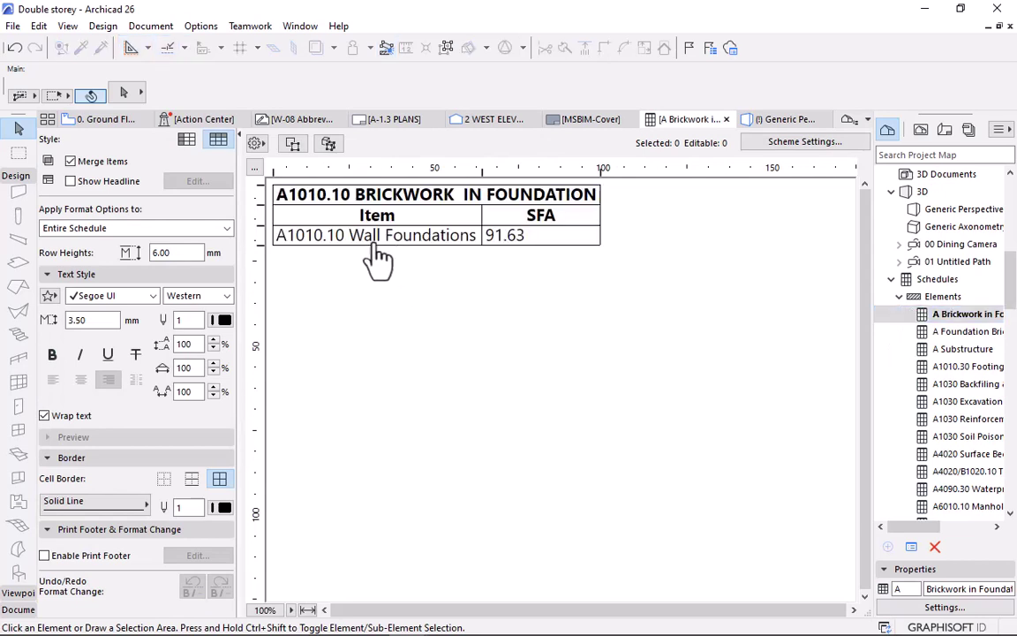
{"action": "left_click", "coordinate": [492, 238]}
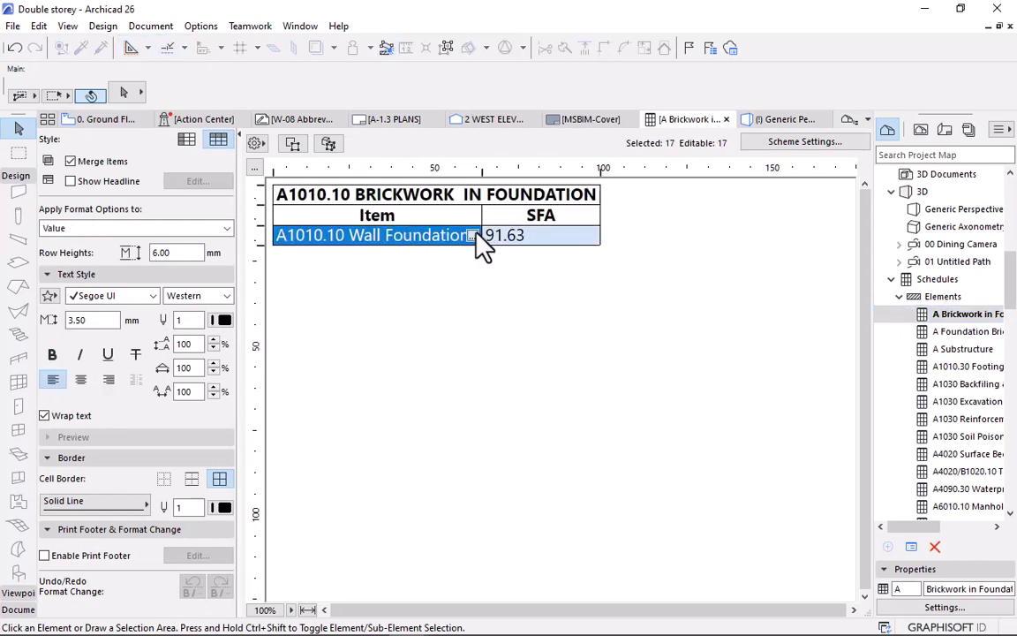
{"action": "left_click", "coordinate": [474, 236]}
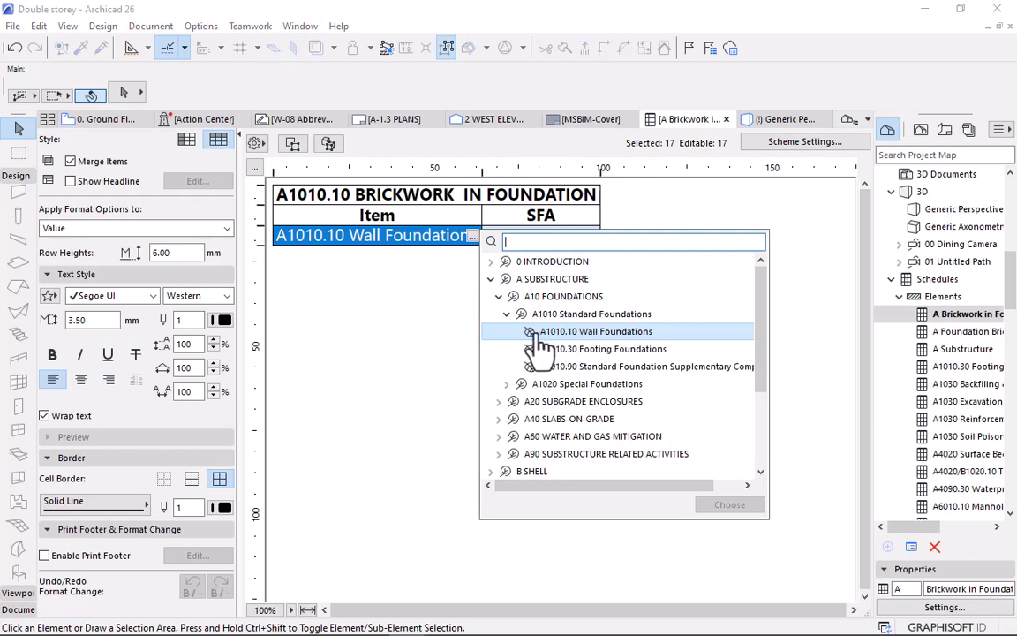
{"action": "left_click", "coordinate": [434, 313]}
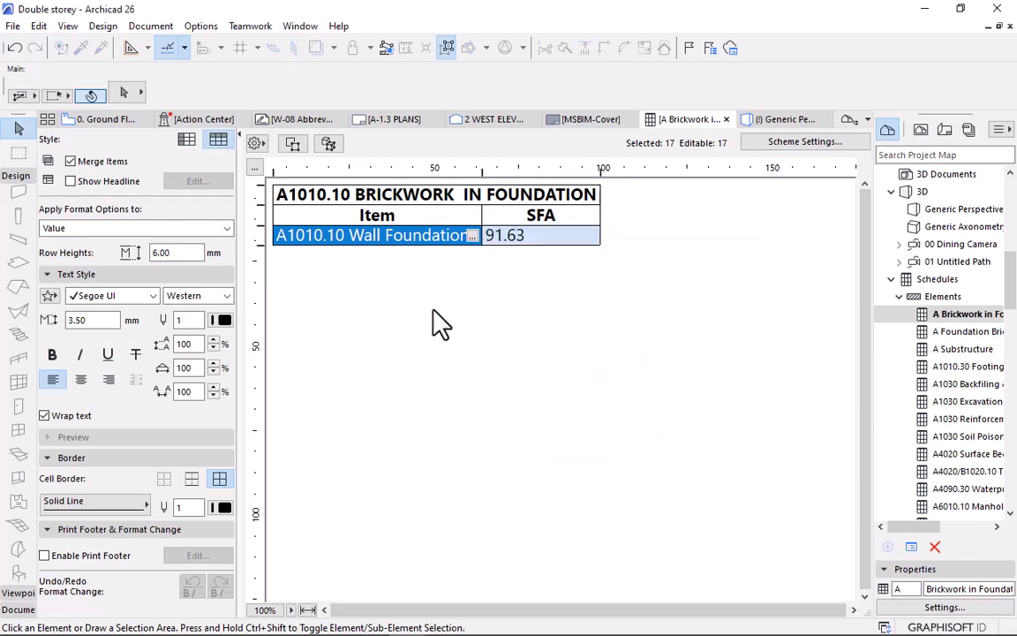
Inspect the foundation brickwork reinforcement schedule and the classification of its wall foundations item.
{"action": "double_click", "coordinate": [949, 332]}
{"action": "double_click", "coordinate": [954, 342]}
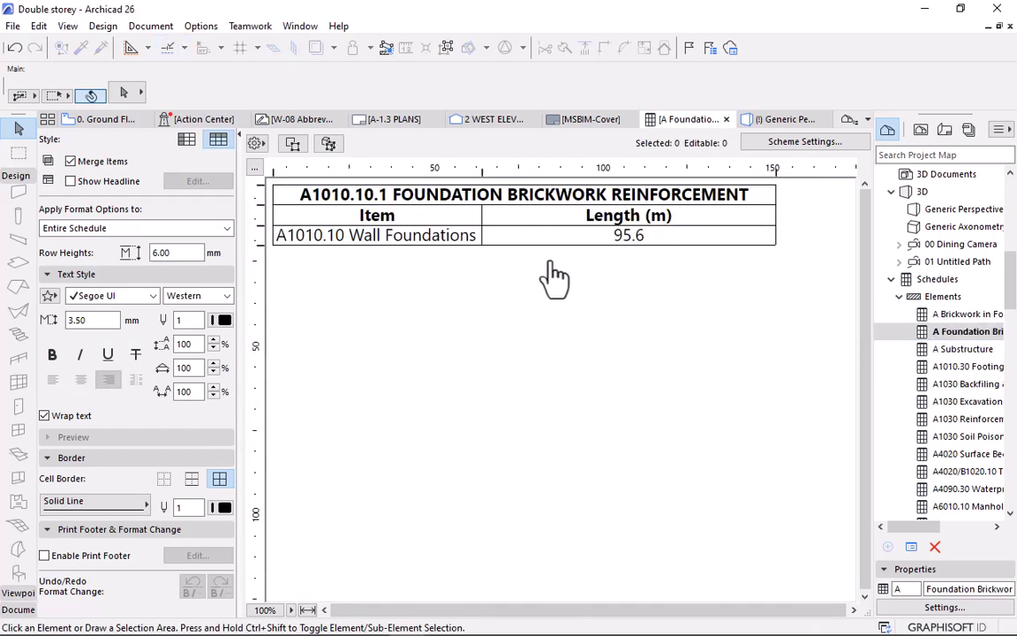
{"action": "left_click", "coordinate": [585, 252]}
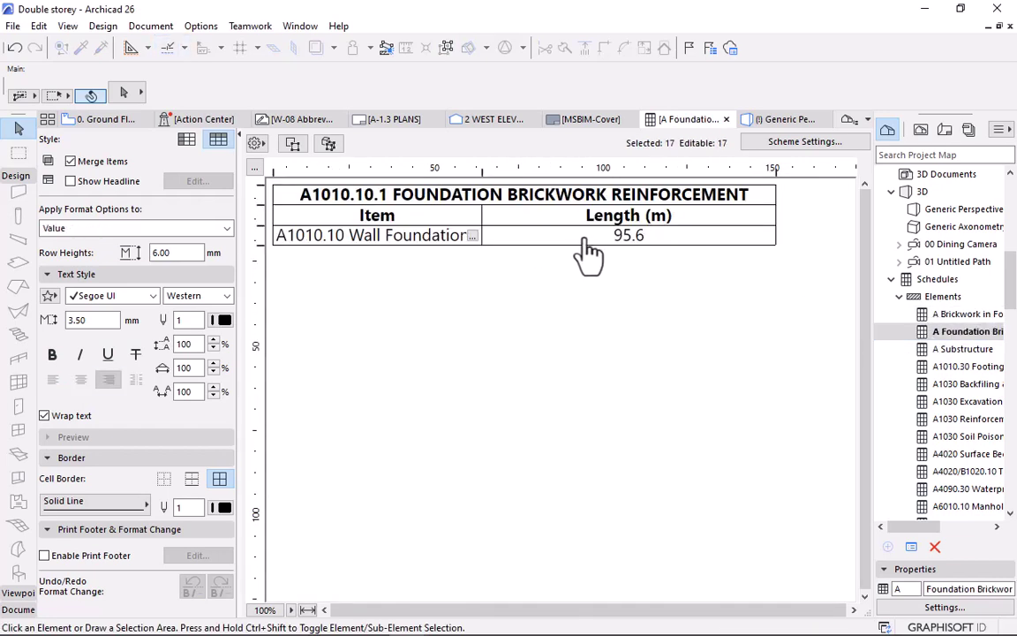
{"action": "left_click", "coordinate": [472, 235]}
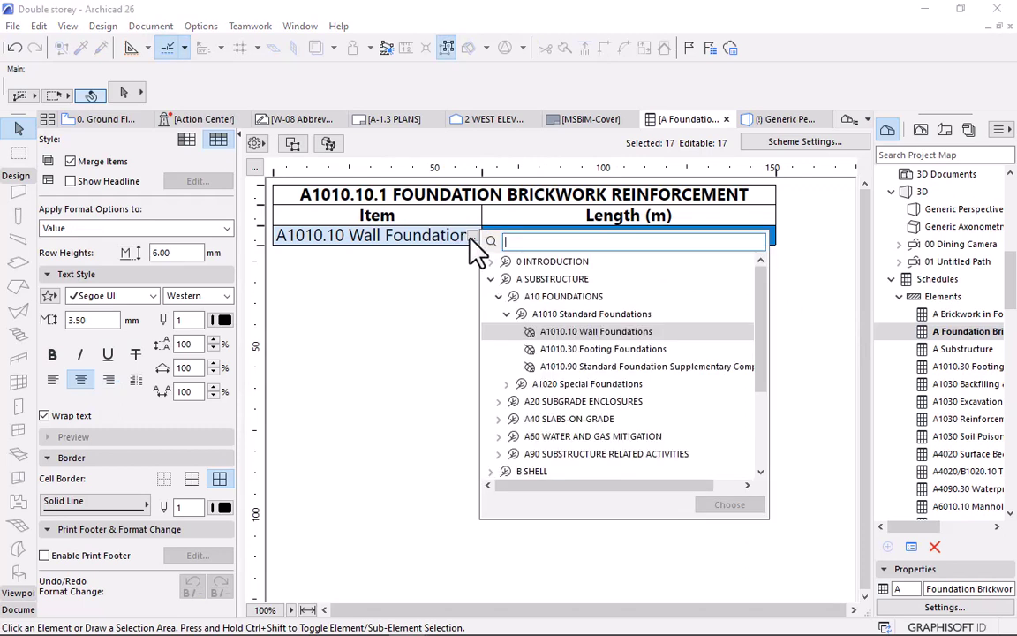
{"action": "left_click", "coordinate": [432, 303]}
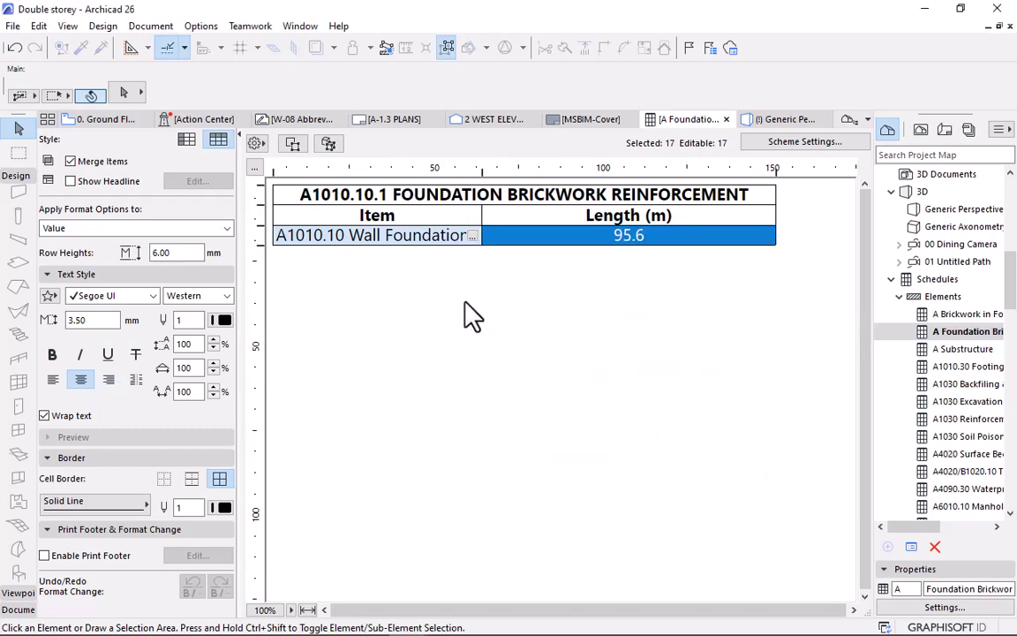
{"action": "left_click", "coordinate": [582, 311]}
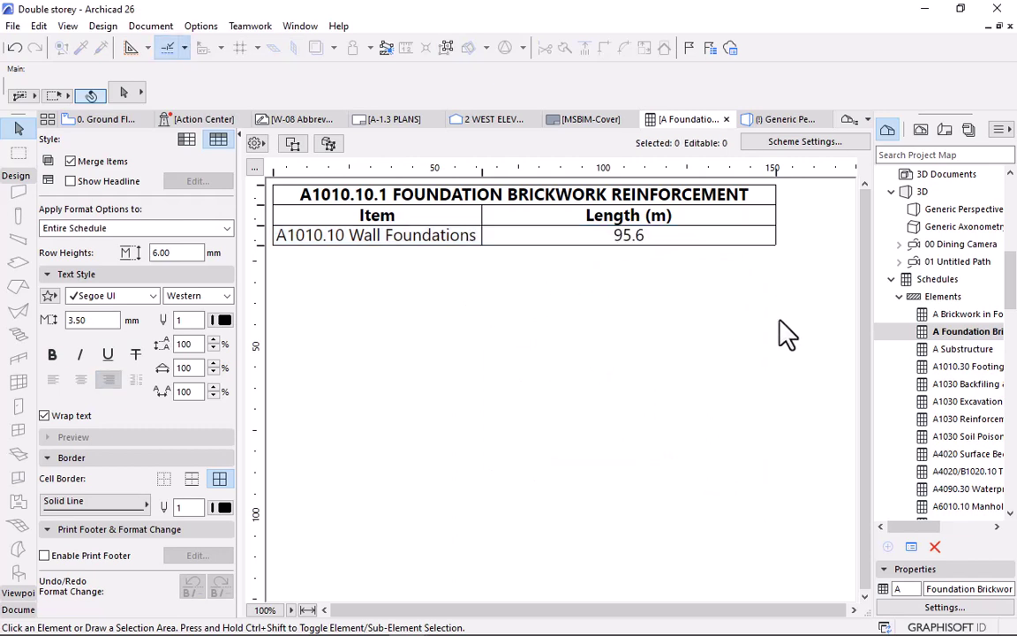
Review the quantities in the A Substructure schedule and all columns of the B0/C10 Brickwork schedule.
{"action": "double_click", "coordinate": [951, 349]}
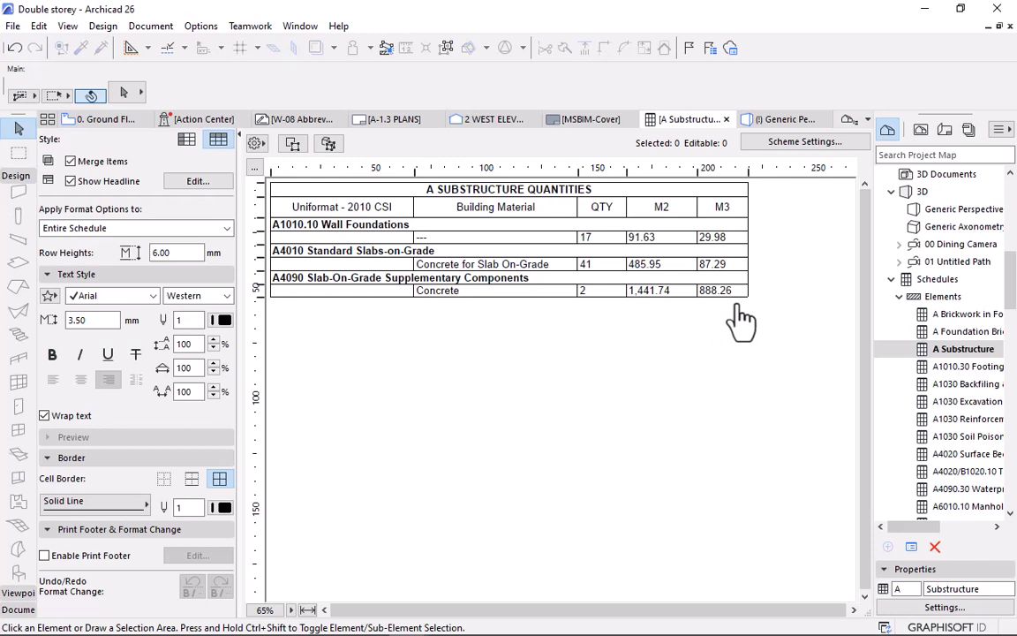
{"action": "scroll", "coordinate": [988, 415], "scroll_direction": "down", "scroll_amount": 3}
{"action": "left_click", "coordinate": [971, 385]}
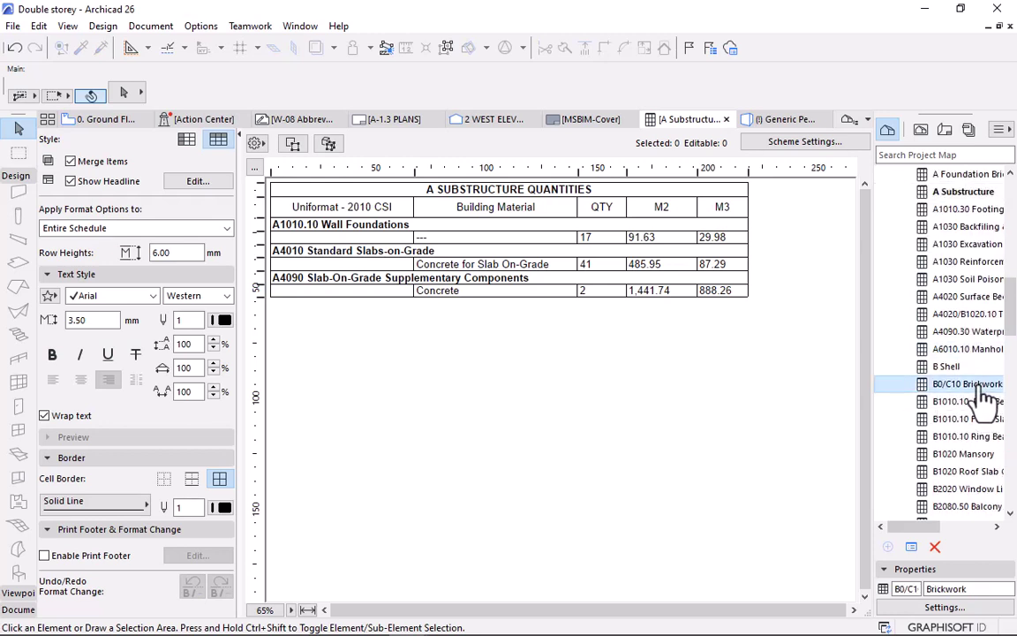
{"action": "double_click", "coordinate": [984, 389]}
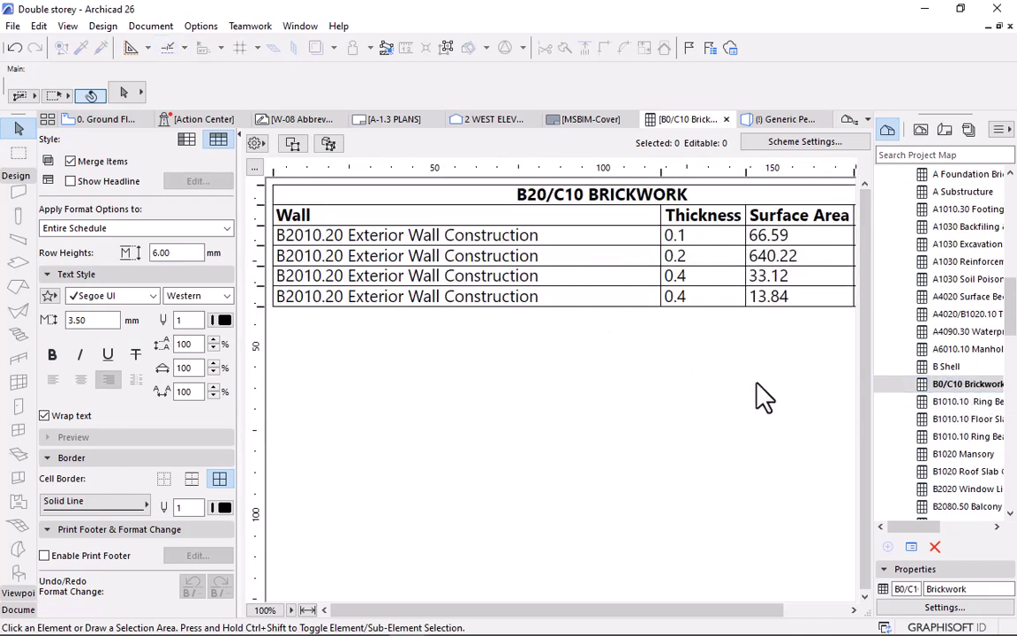
{"action": "left_click_drag", "start_coordinate": [603, 618], "coordinate": [636, 621]}
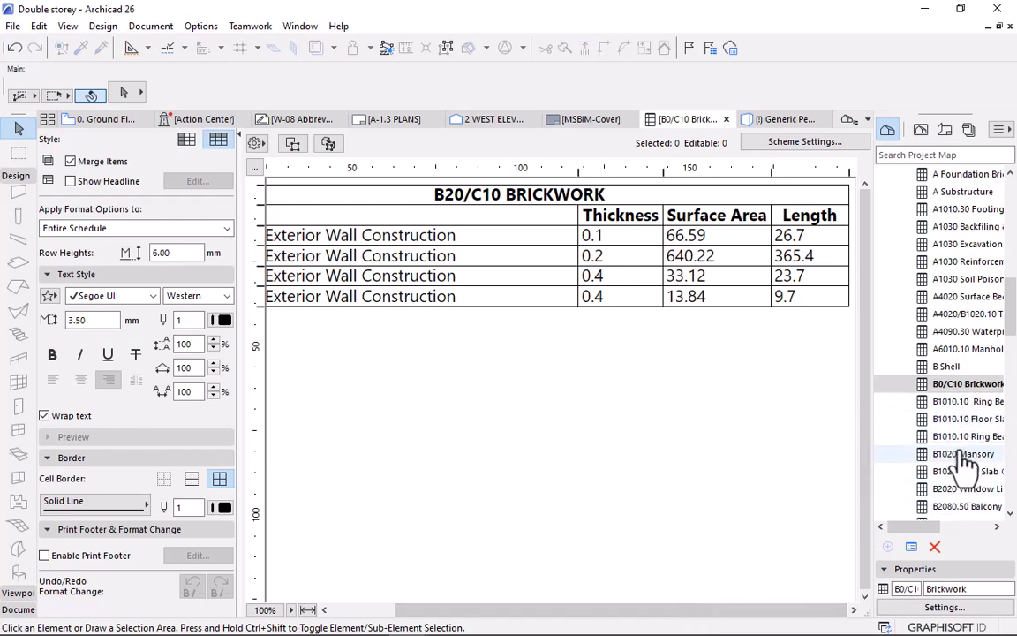
{"action": "scroll", "coordinate": [969, 465], "scroll_direction": "down", "scroll_amount": 1}
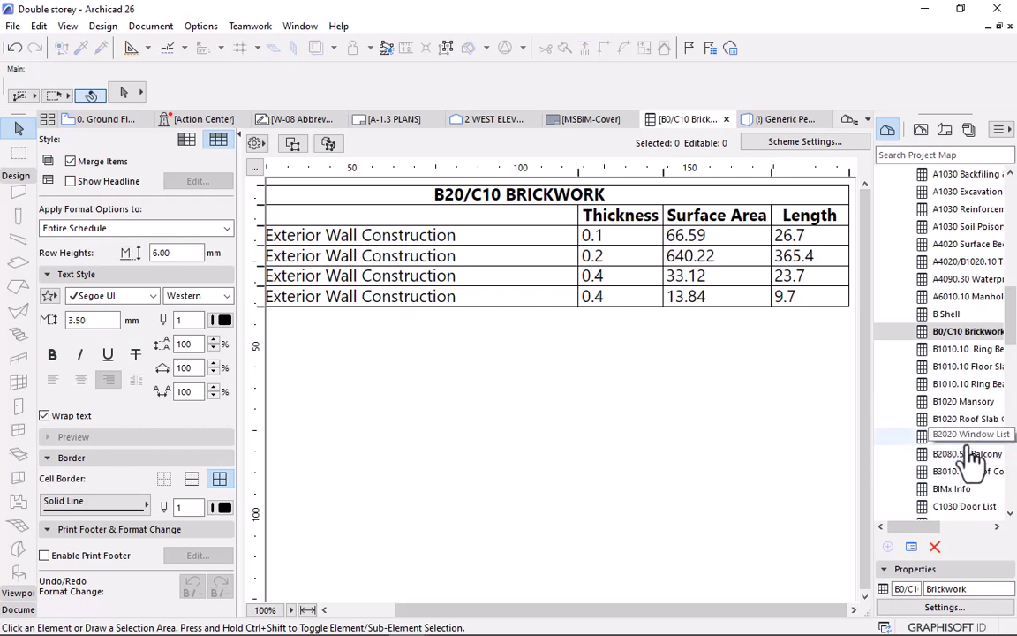
Open the C1030 Door Types Legend schedule and review its door types, dimensions, descriptions, hardware sets and quantities across all columns.
{"action": "scroll", "coordinate": [972, 459], "scroll_direction": "down", "scroll_amount": 3}
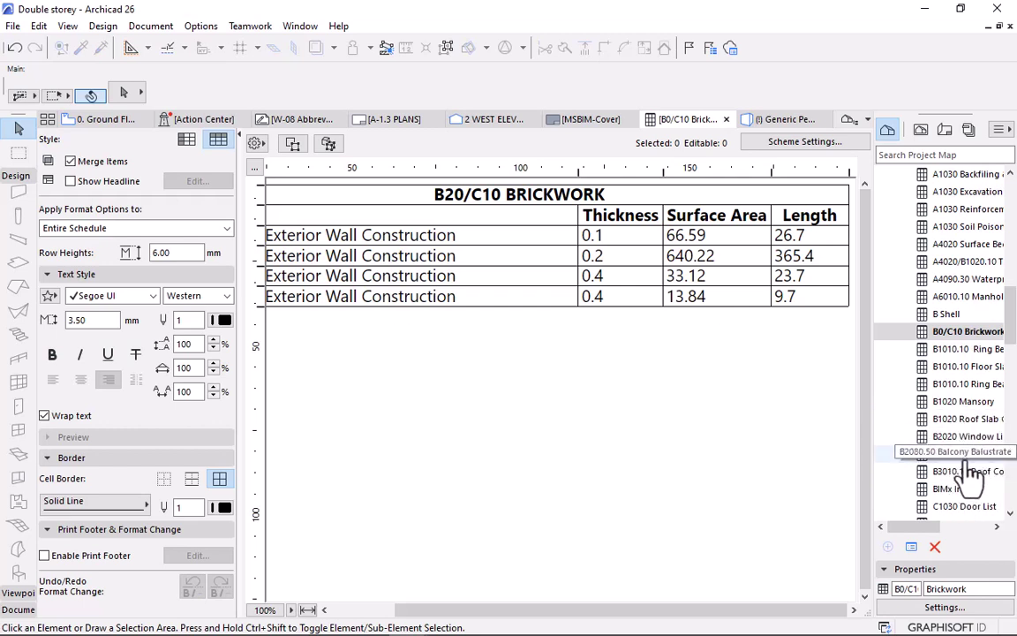
{"action": "double_click", "coordinate": [968, 473]}
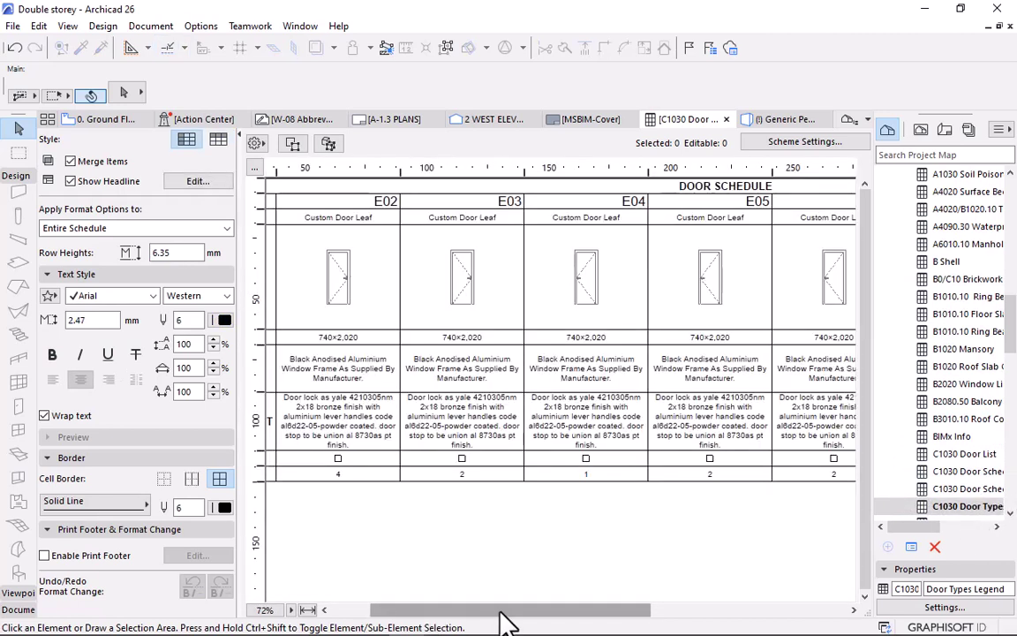
{"action": "left_click_drag", "start_coordinate": [508, 609], "coordinate": [468, 609]}
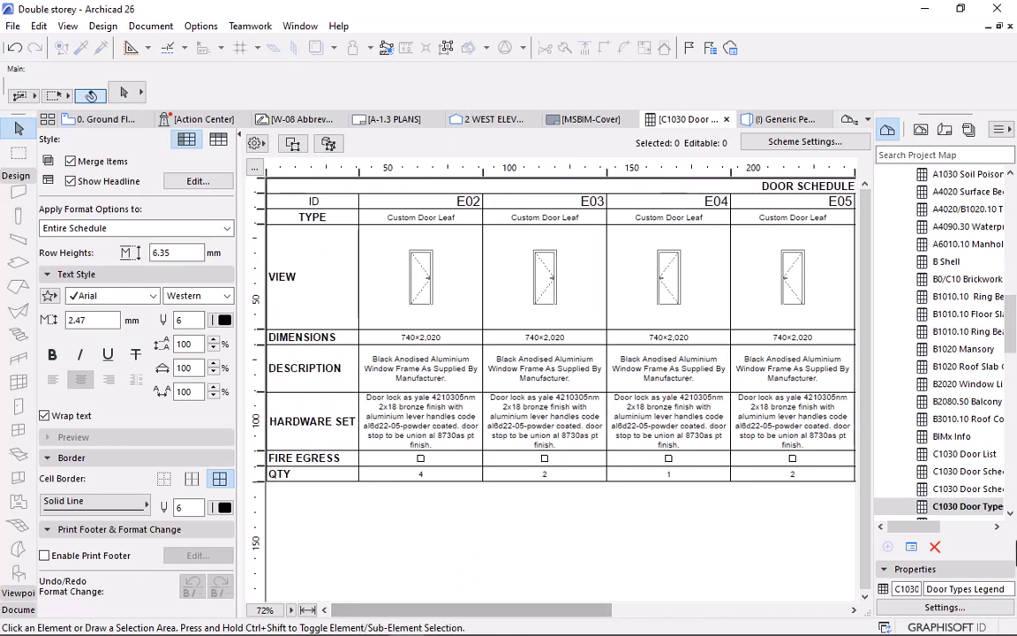
{"action": "scroll", "coordinate": [971, 481], "scroll_direction": "down", "scroll_amount": 1}
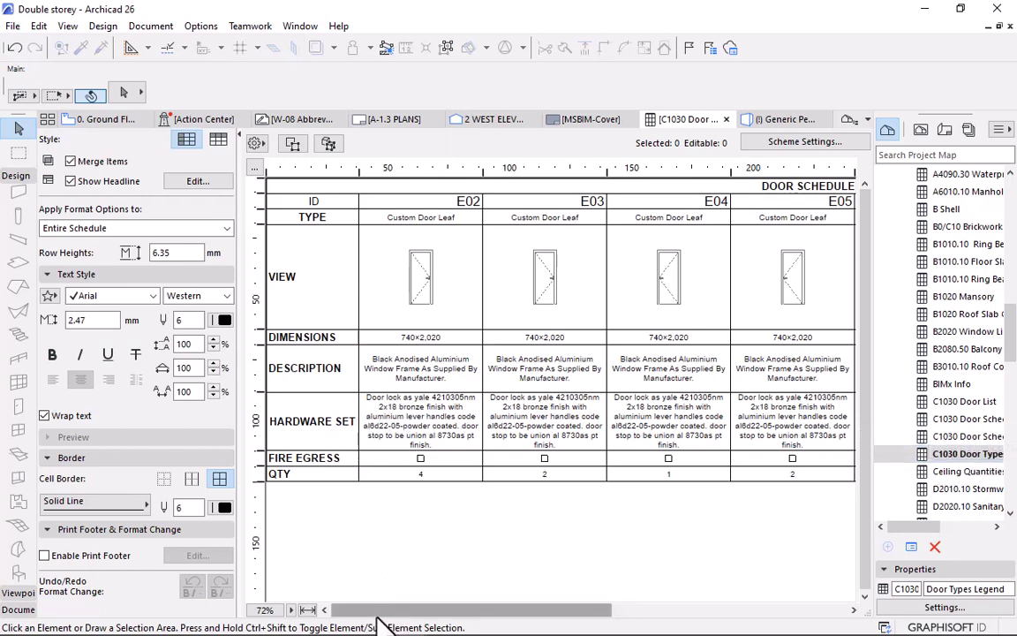
{"action": "left_click_drag", "start_coordinate": [395, 610], "coordinate": [631, 610]}
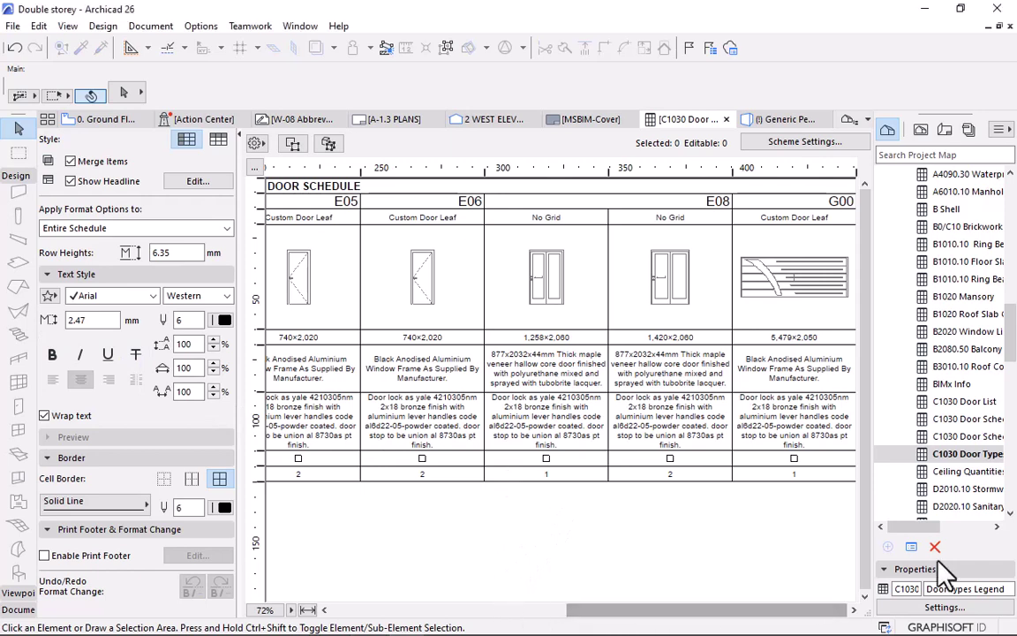
{"action": "left_click", "coordinate": [978, 454]}
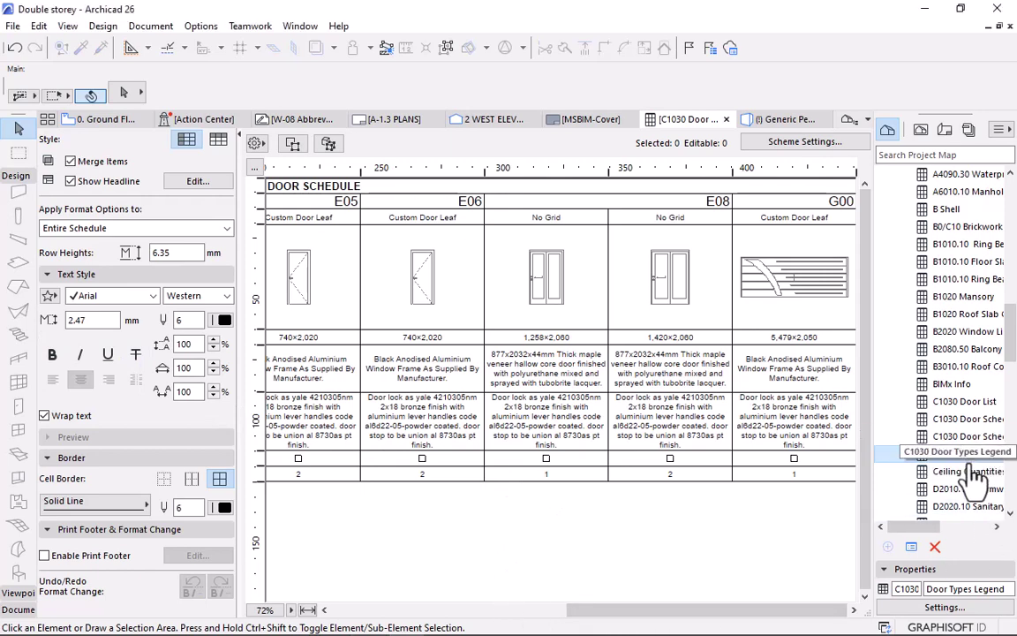
{"action": "left_click", "coordinate": [777, 499]}
{"action": "left_click_drag", "start_coordinate": [691, 615], "coordinate": [424, 618]}
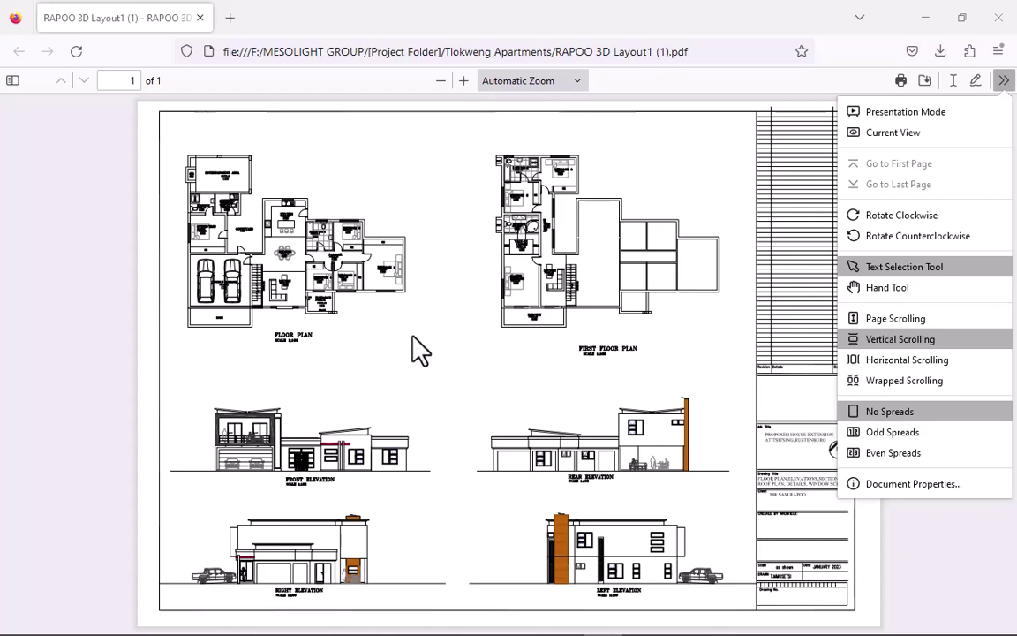
Switch to the PDF of the original 2D plans and elevations, enlarge it, and browse the exterior renders in the image viewer.
{"action": "left_click", "coordinate": [464, 81]}
{"action": "left_click", "coordinate": [464, 81]}
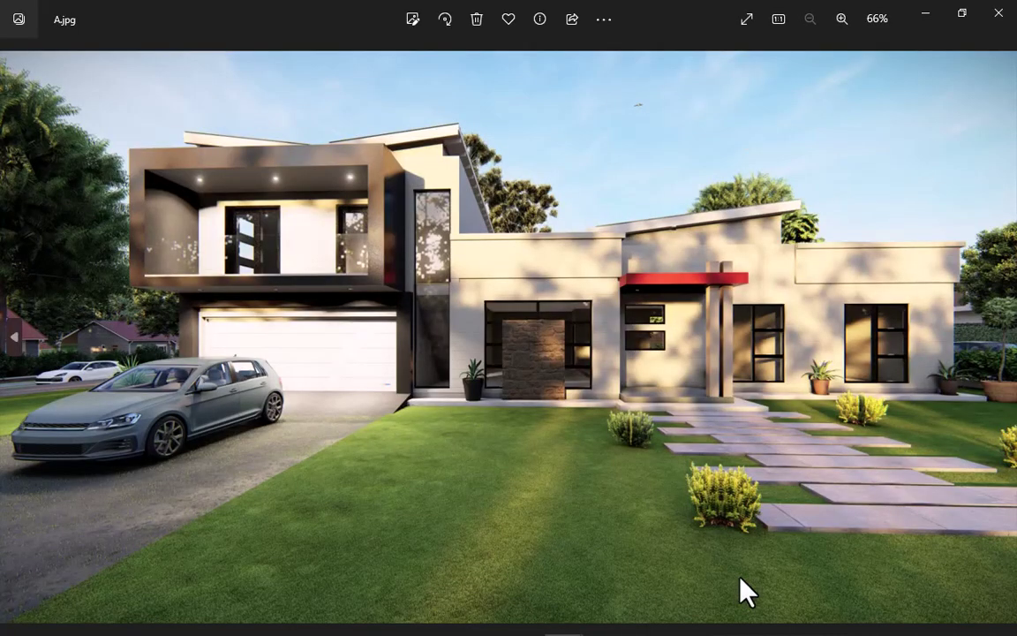
{"action": "key", "text": "Right"}
{"action": "key", "text": "Right"}
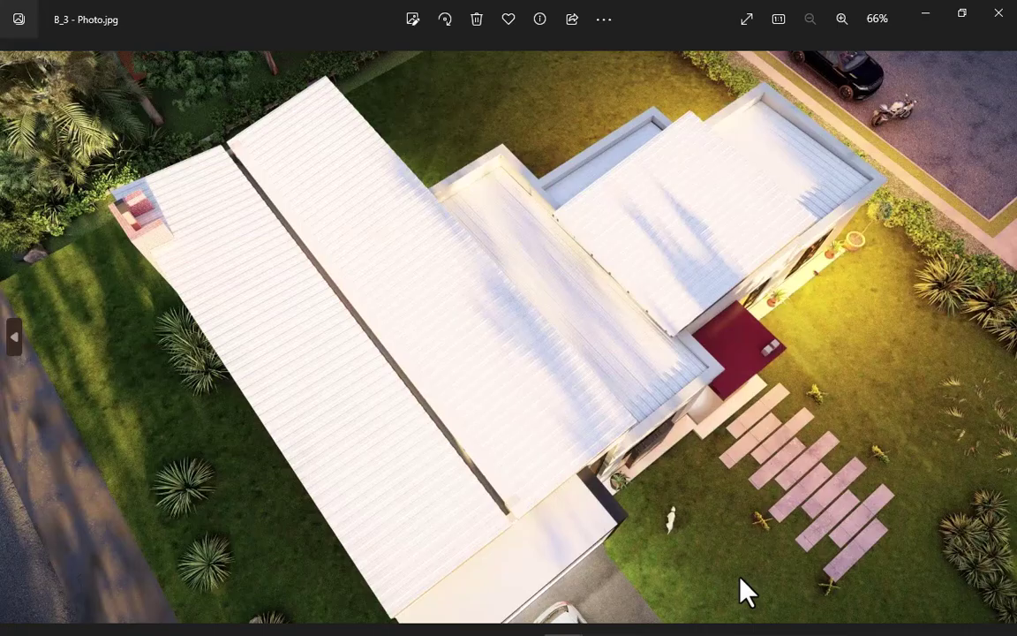
{"action": "key", "text": "Right"}
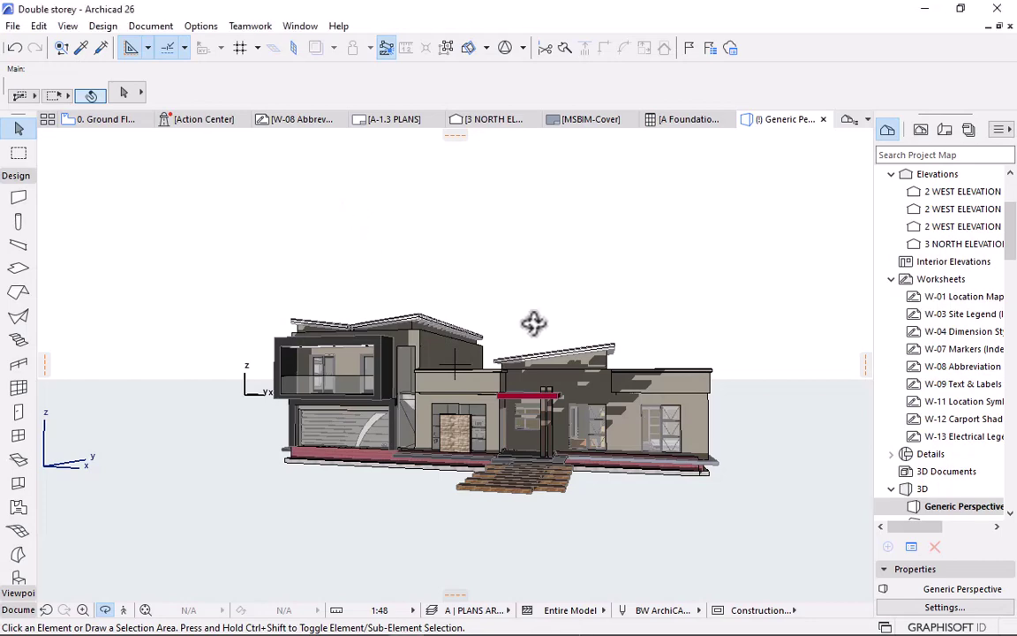
Turn on 3D cutaway in the Generic Perspective and cut the house horizontally to expose the furnished ground-floor rooms.
{"action": "middle_click_drag", "start_coordinate": [533, 323], "coordinate": [522, 351], "text": "shift"}
{"action": "left_click_drag", "start_coordinate": [521, 351], "coordinate": [671, 335]}
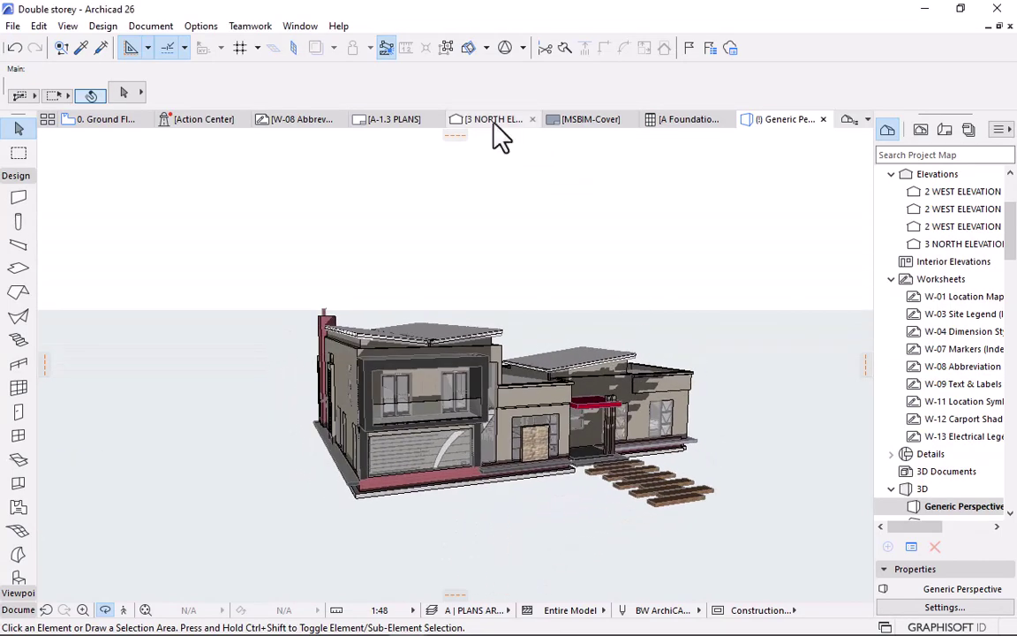
{"action": "left_click", "coordinate": [485, 48]}
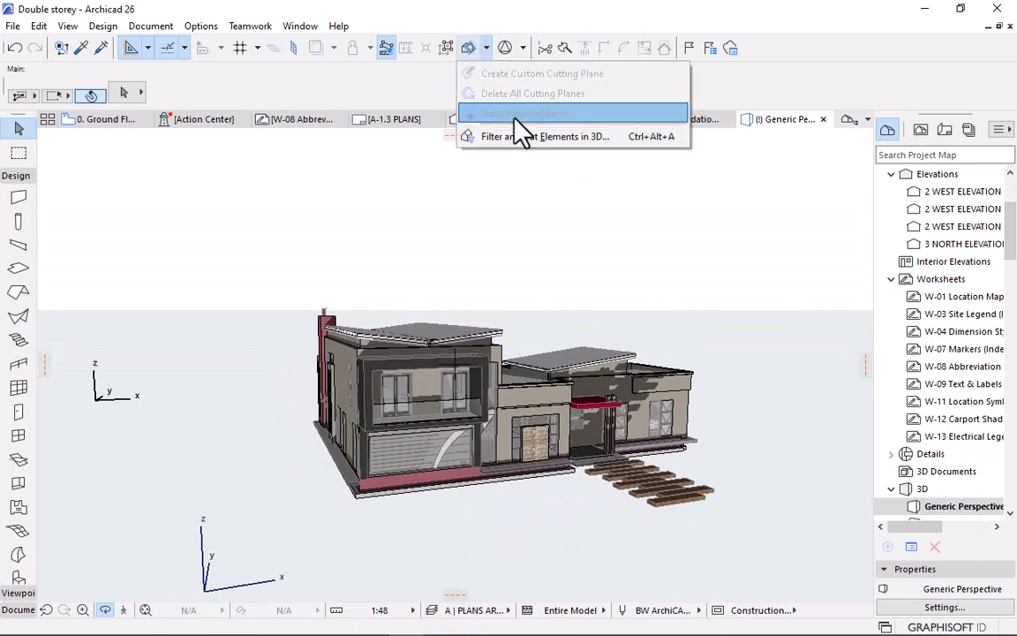
{"action": "left_click", "coordinate": [469, 50]}
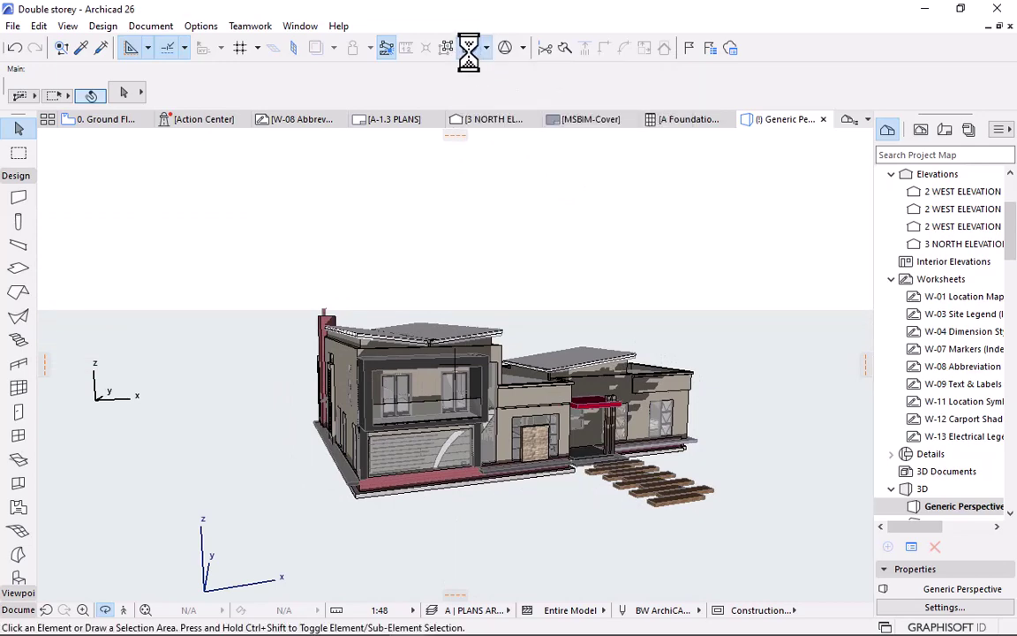
{"action": "left_click_drag", "start_coordinate": [465, 243], "coordinate": [295, 442]}
{"action": "scroll", "coordinate": [426, 342], "scroll_direction": "down", "scroll_amount": 5}
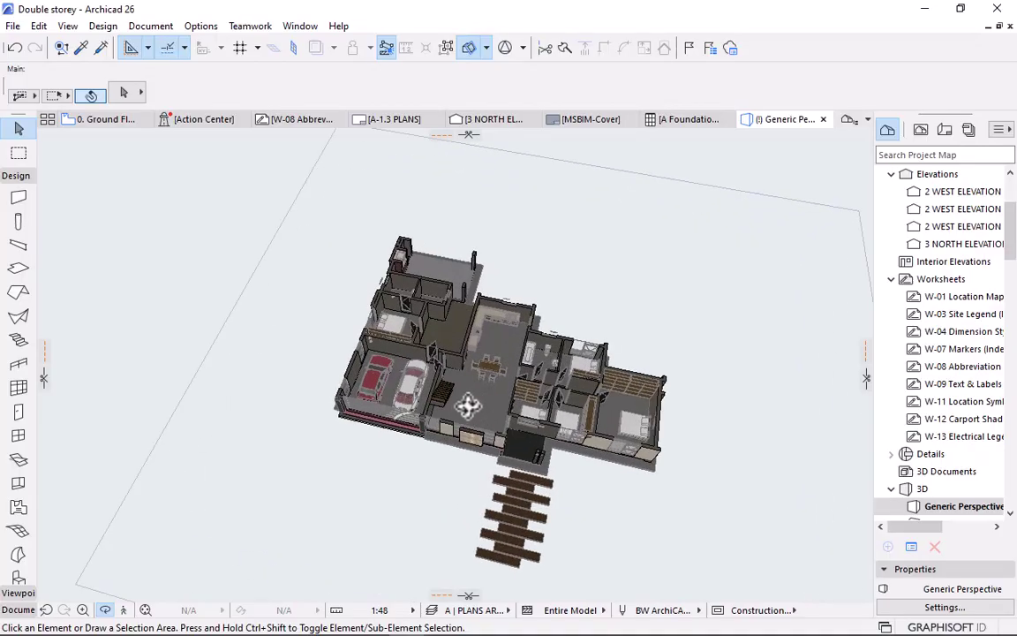
{"action": "left_click_drag", "start_coordinate": [465, 473], "coordinate": [641, 204]}
Create a new 3D document from the cutaway perspective with reference ID A-6 and the name Bimx Model.
{"action": "right_click", "coordinate": [780, 192]}
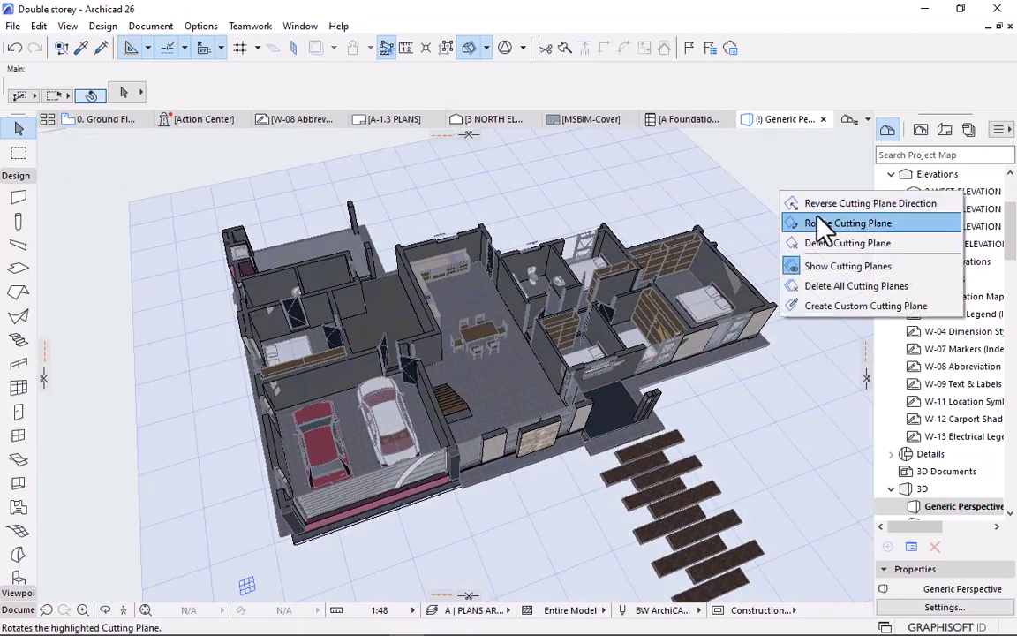
{"action": "left_click", "coordinate": [776, 168]}
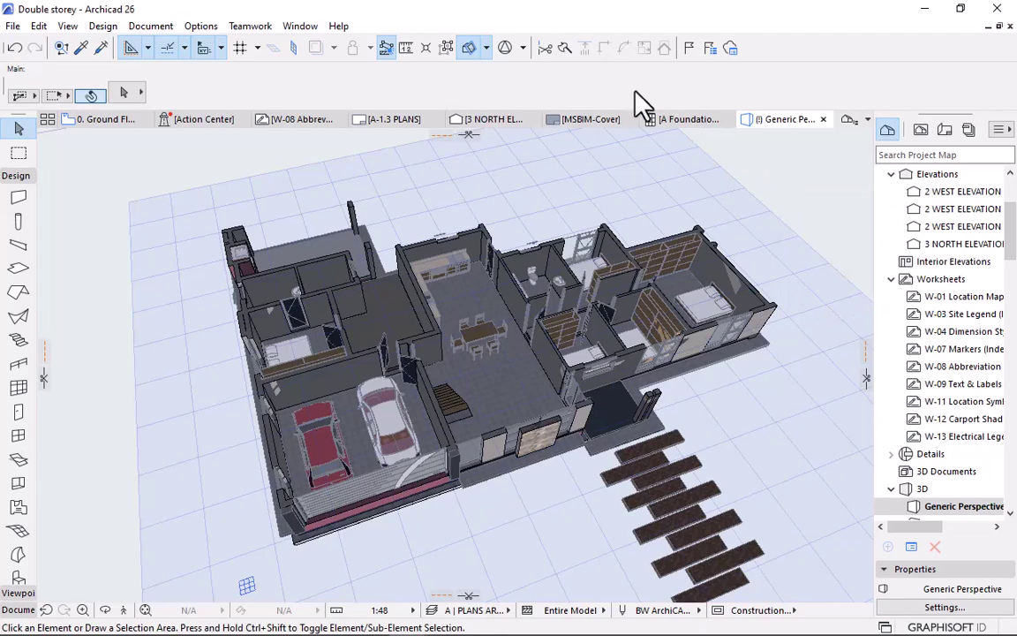
{"action": "scroll", "coordinate": [302, 193], "scroll_direction": "down", "scroll_amount": 5}
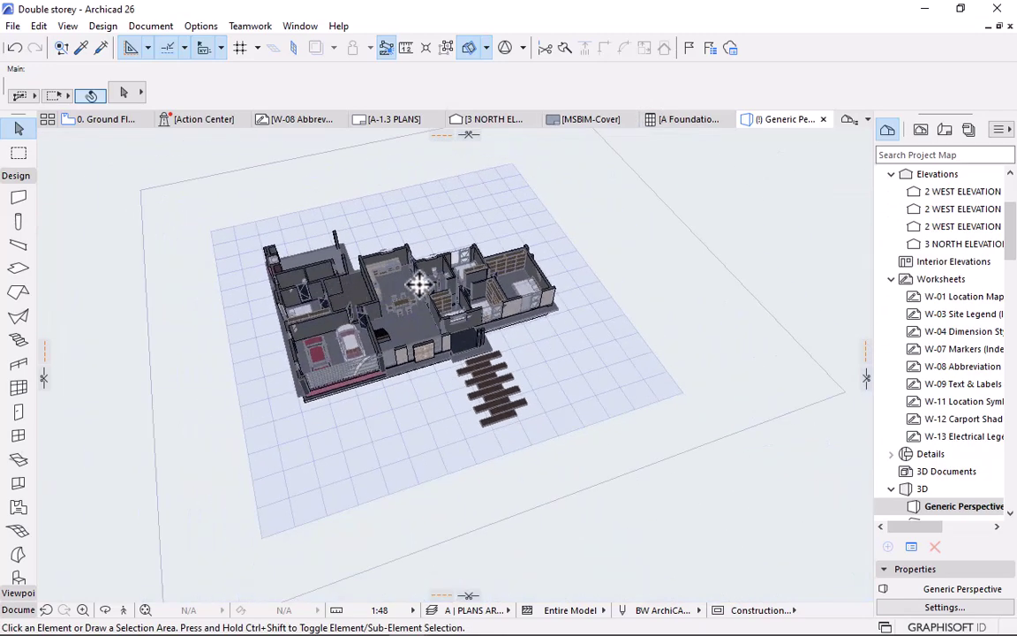
{"action": "right_click", "coordinate": [754, 207]}
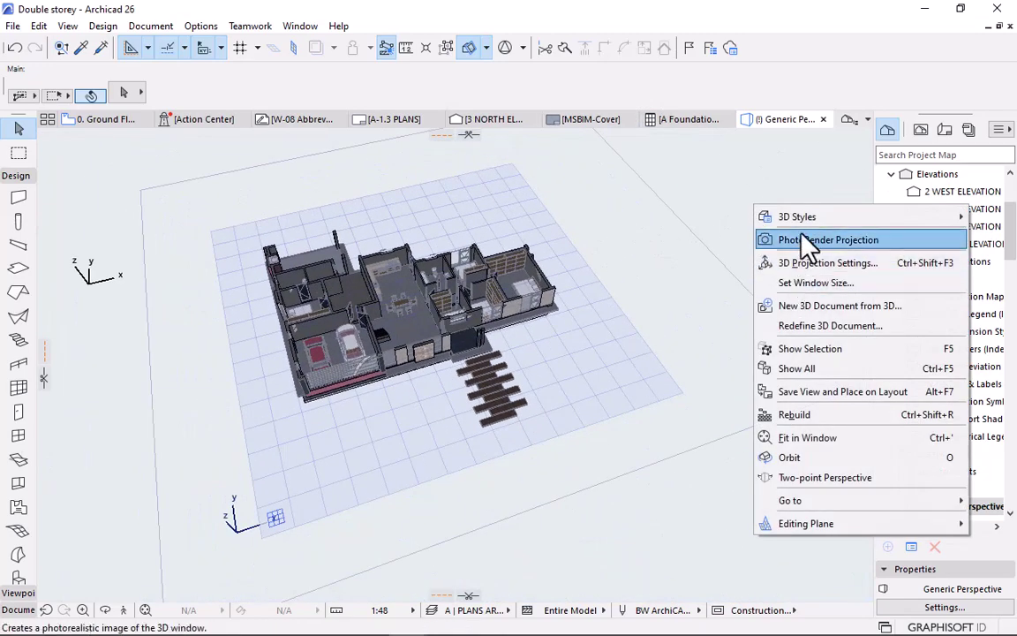
{"action": "left_click", "coordinate": [799, 305]}
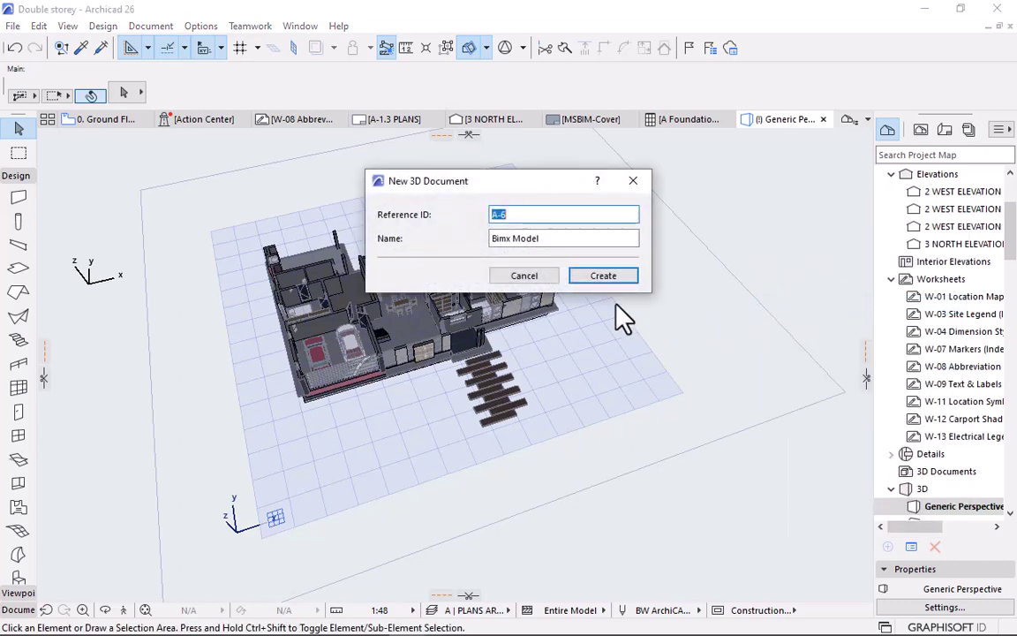
{"action": "left_click", "coordinate": [583, 277]}
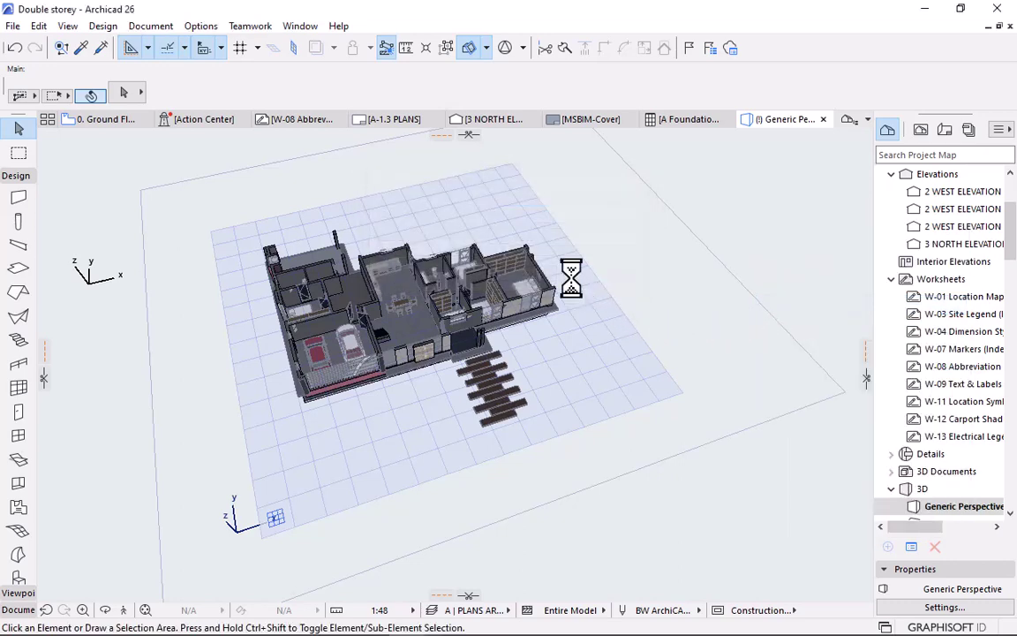